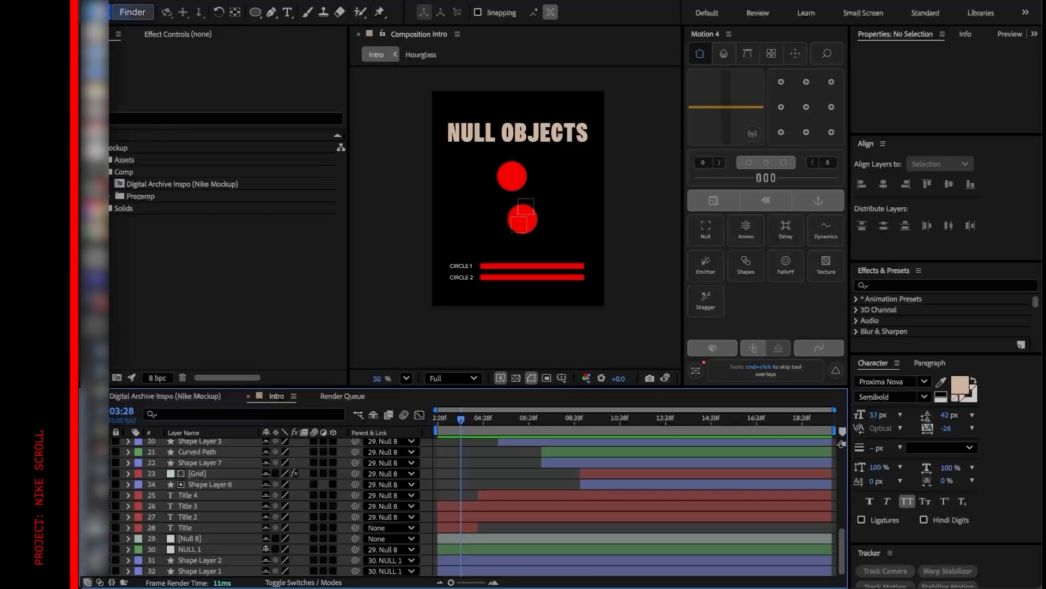
Open Reference.mov from the Desktop and play and scrub through the reference video.
{"action": "left_click", "coordinate": [96, 12]}
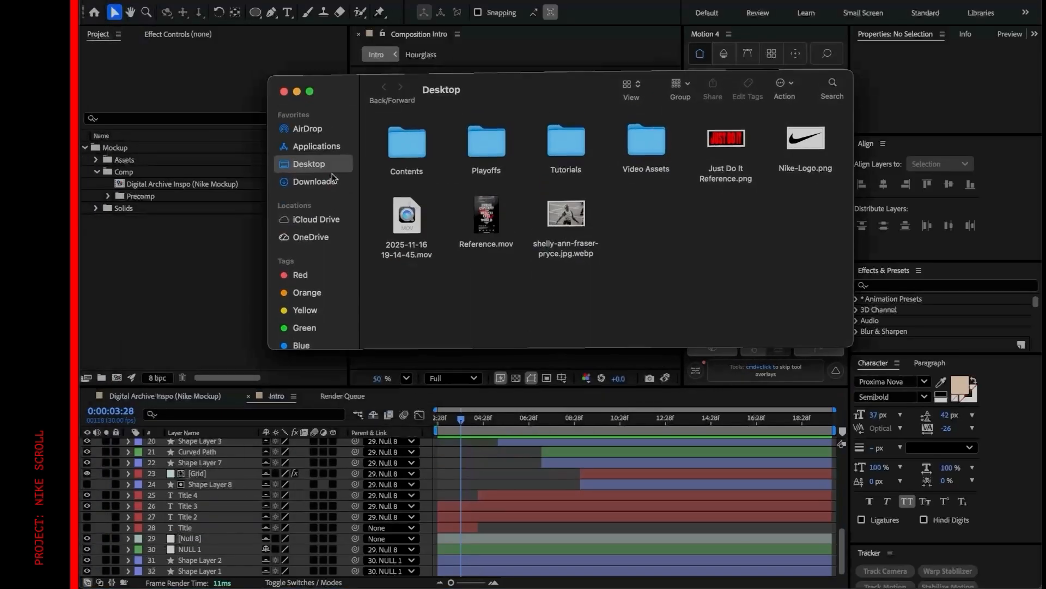
{"action": "double_click", "coordinate": [484, 228]}
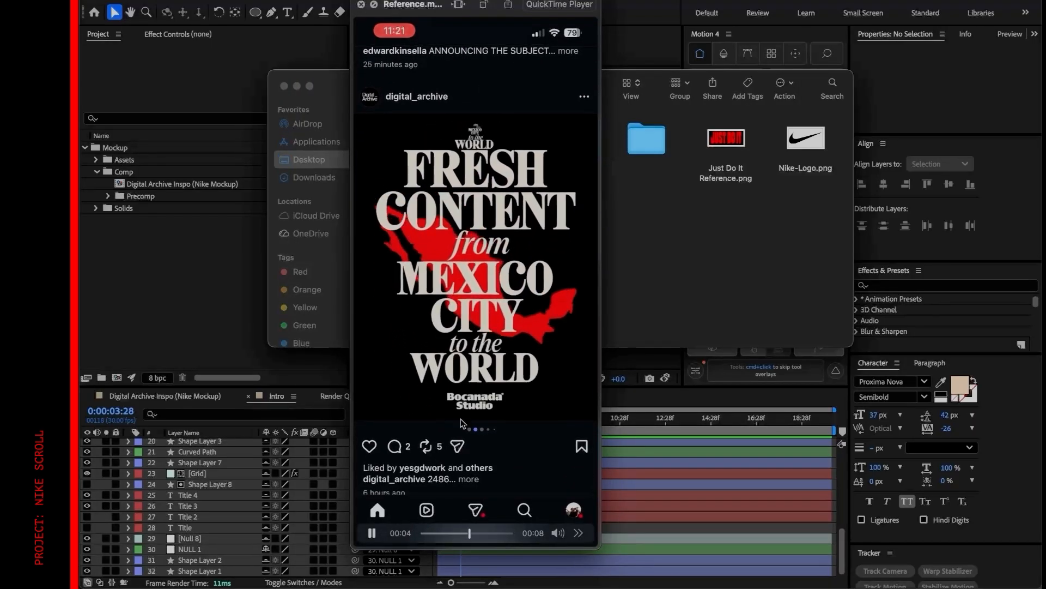
{"action": "left_click", "coordinate": [372, 535]}
{"action": "left_click_drag", "start_coordinate": [486, 533], "coordinate": [453, 533]}
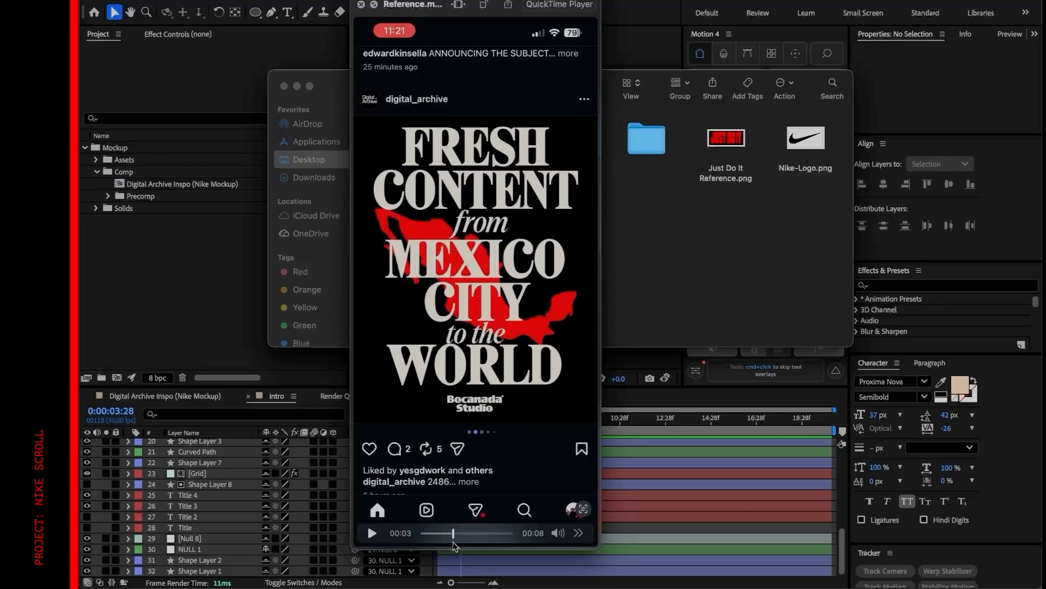
{"action": "left_click_drag", "start_coordinate": [453, 534], "coordinate": [463, 533]}
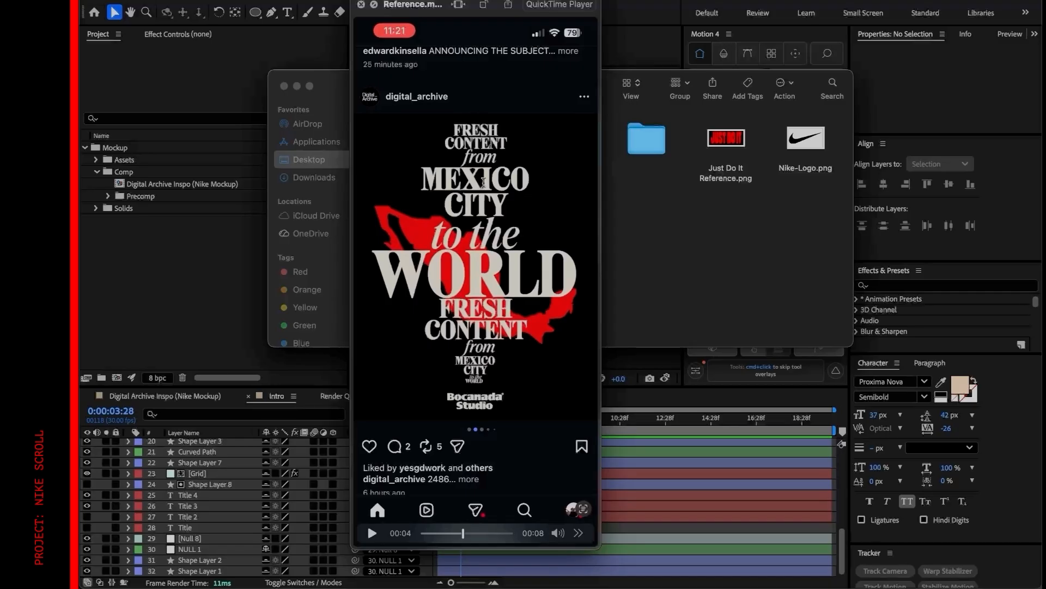
{"action": "left_click_drag", "start_coordinate": [462, 537], "coordinate": [482, 534]}
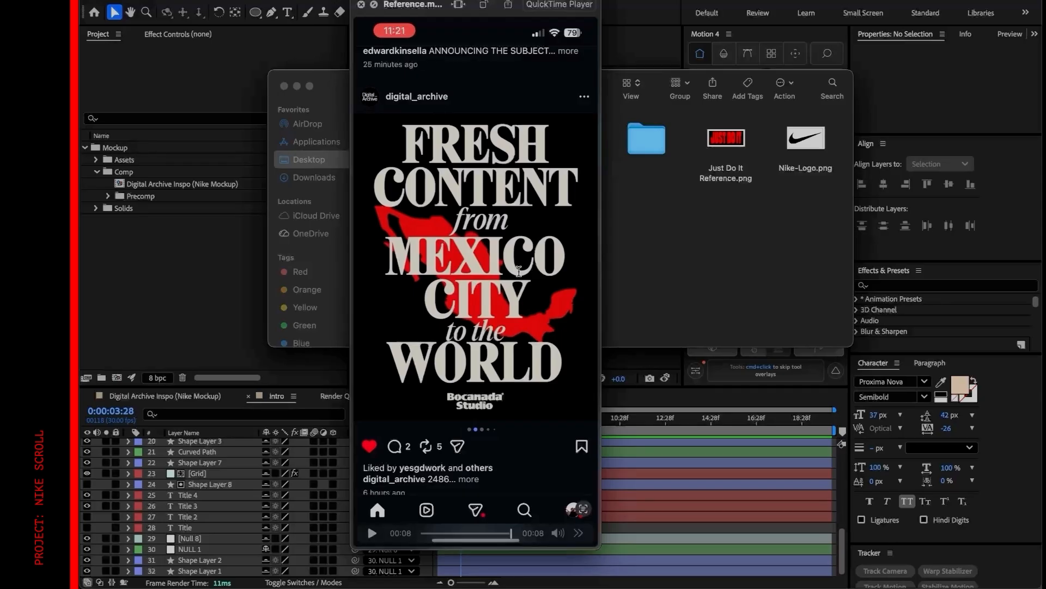
Close the video and preview Just Do It Reference.png in Quick Look.
{"action": "left_click", "coordinate": [361, 5]}
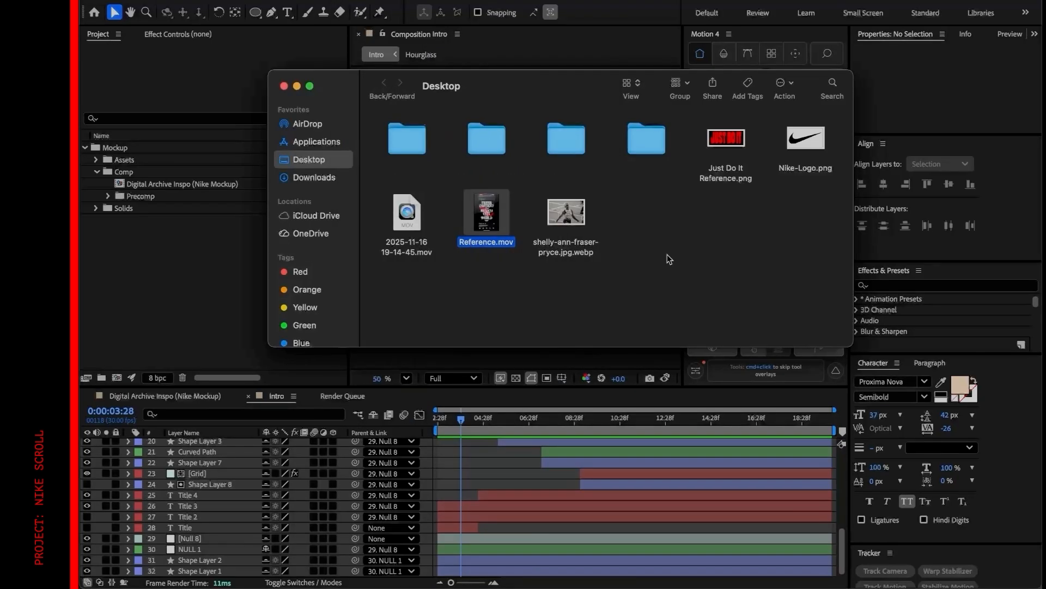
{"action": "left_click", "coordinate": [678, 230]}
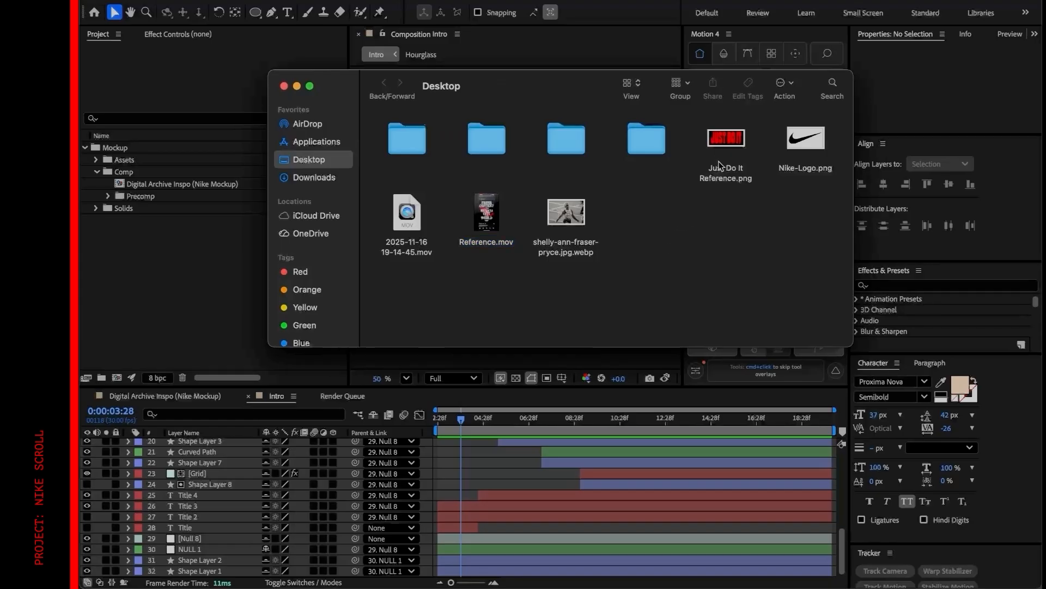
{"action": "left_click", "coordinate": [732, 143]}
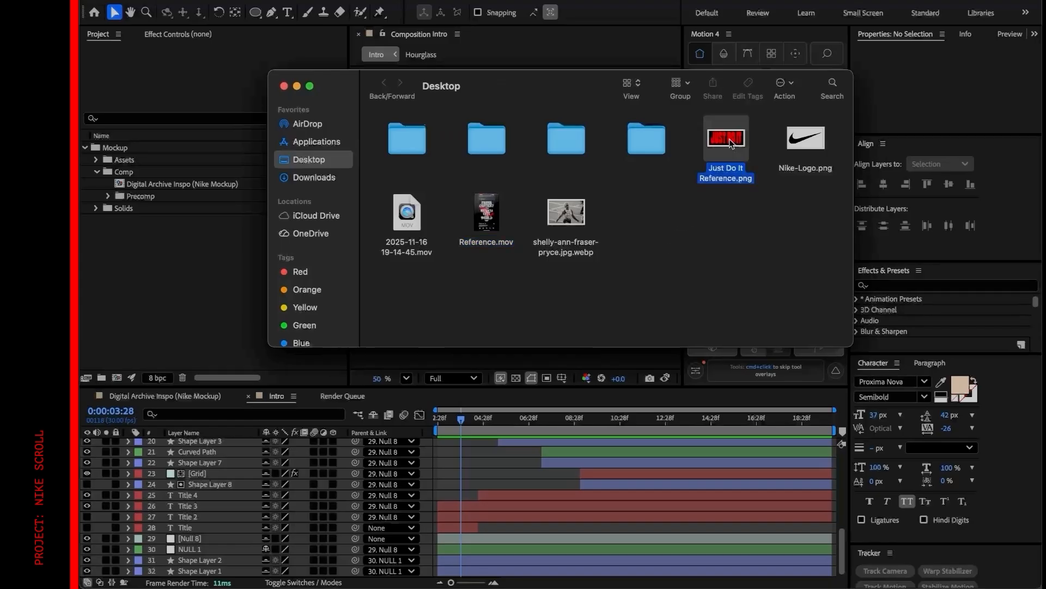
{"action": "key", "text": "space"}
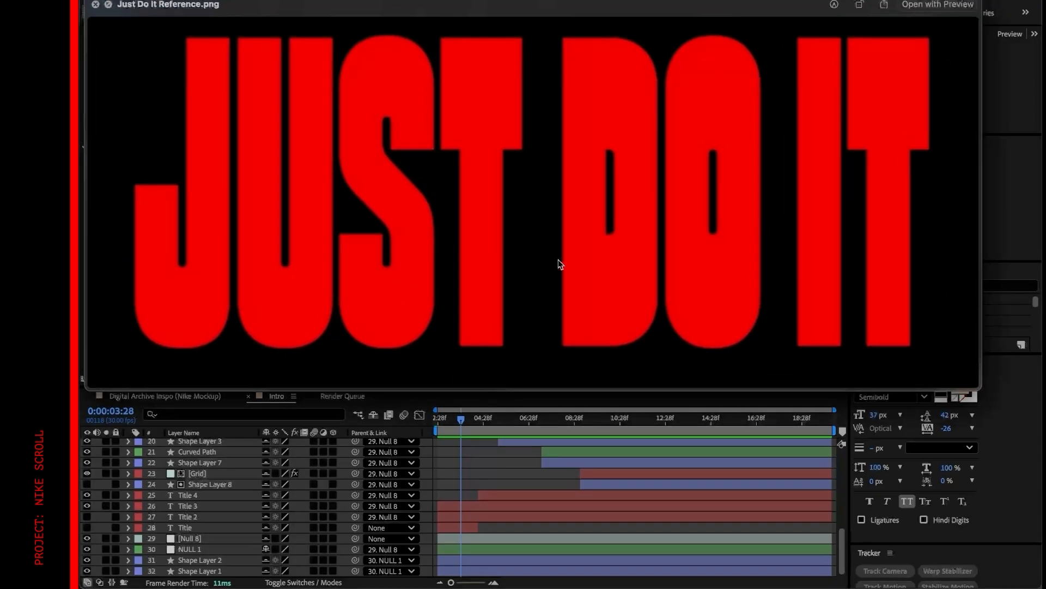
{"action": "key", "text": "space"}
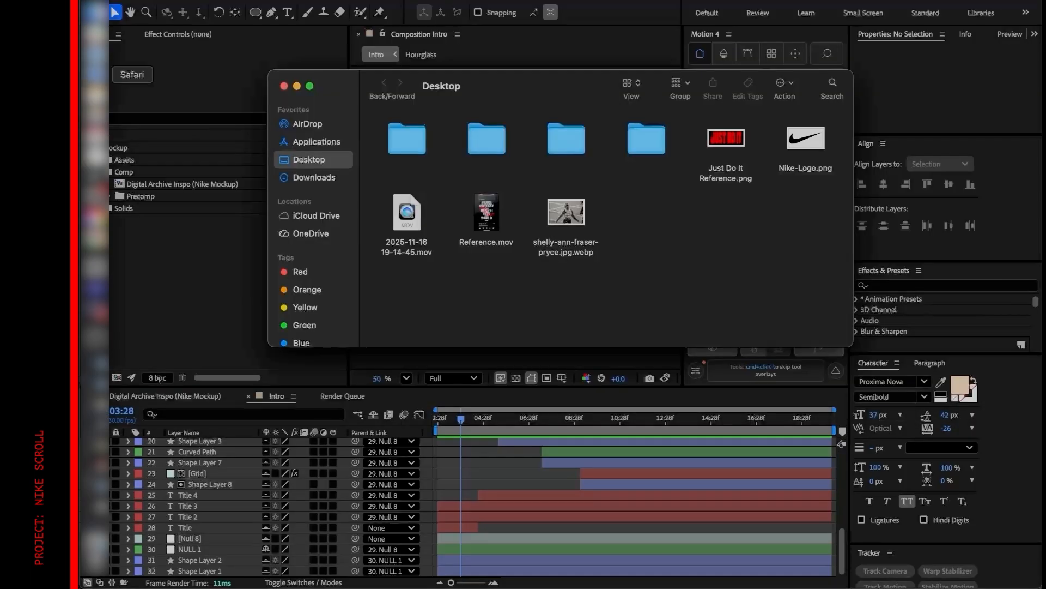
Switch to the browser and scroll through the images on the Nike "Why Do It?" campaign page.
{"action": "left_click", "coordinate": [95, 74]}
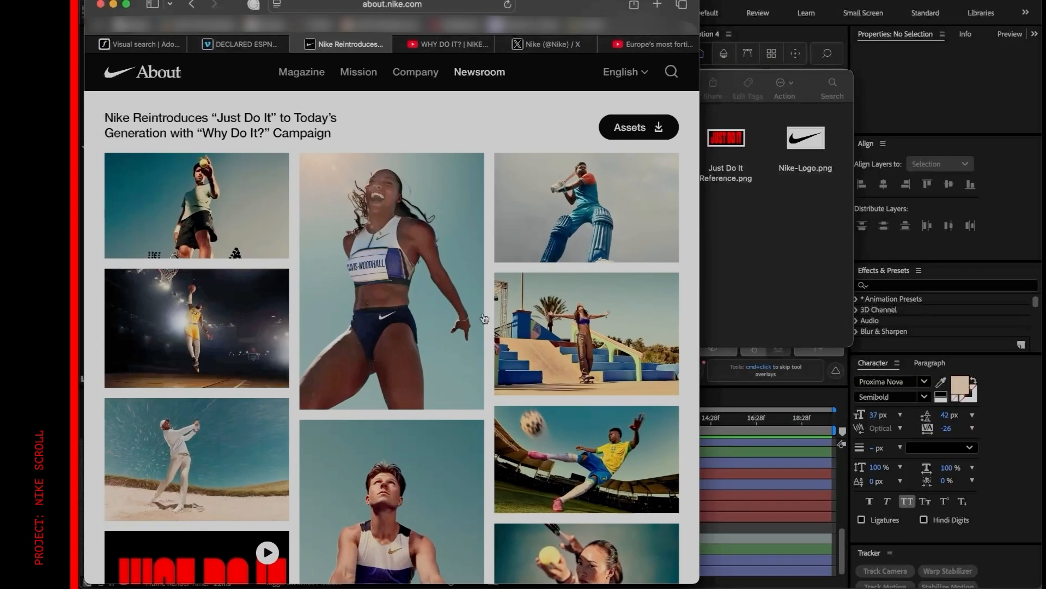
{"action": "scroll", "coordinate": [488, 322], "scroll_direction": "down", "scroll_amount": 1}
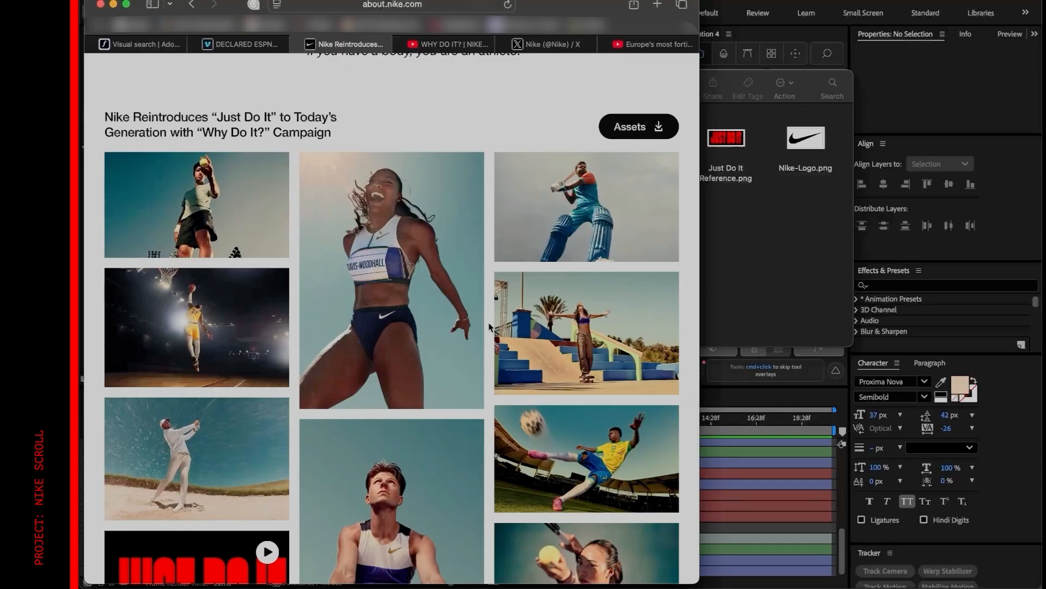
{"action": "scroll", "coordinate": [489, 323], "scroll_direction": "down", "scroll_amount": 5}
{"action": "scroll", "coordinate": [488, 322], "scroll_direction": "down", "scroll_amount": 5}
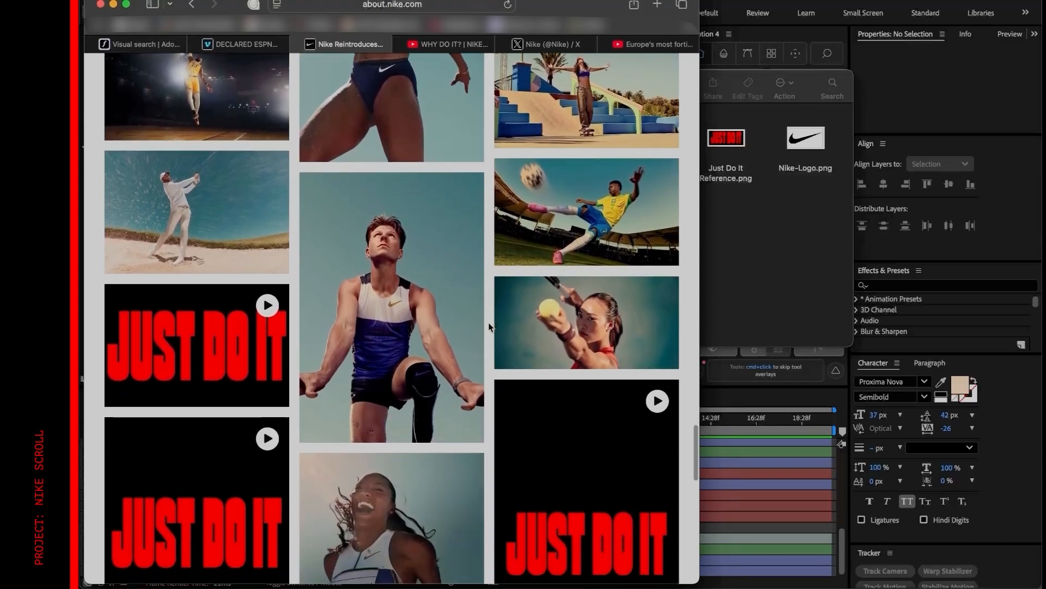
{"action": "scroll", "coordinate": [489, 323], "scroll_direction": "down", "scroll_amount": 5}
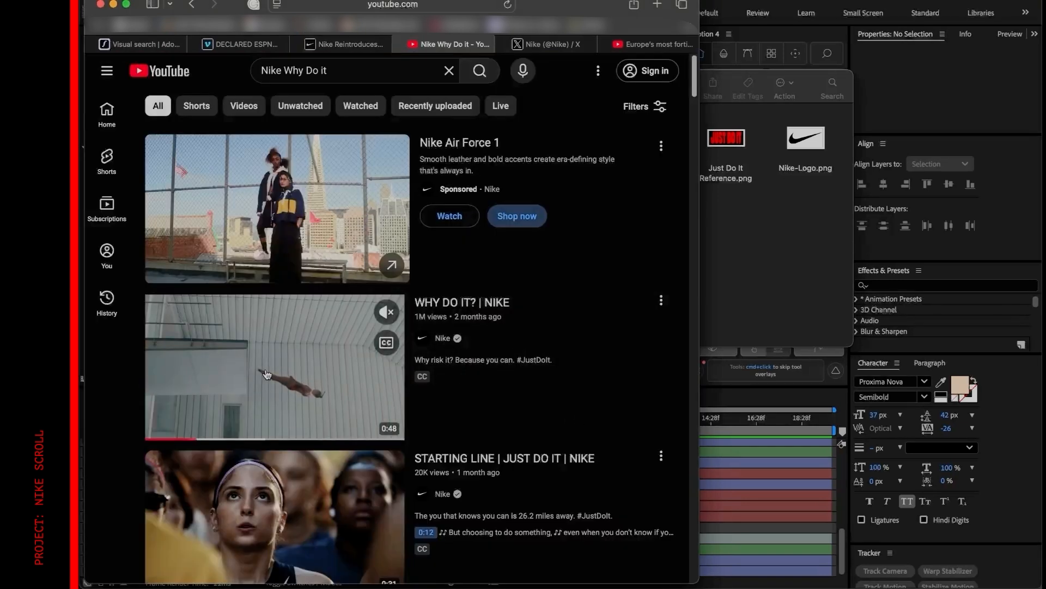
Play the WHY DO IT? | NIKE video on YouTube, pause it and step through it frame by frame.
{"action": "left_click", "coordinate": [537, 433]}
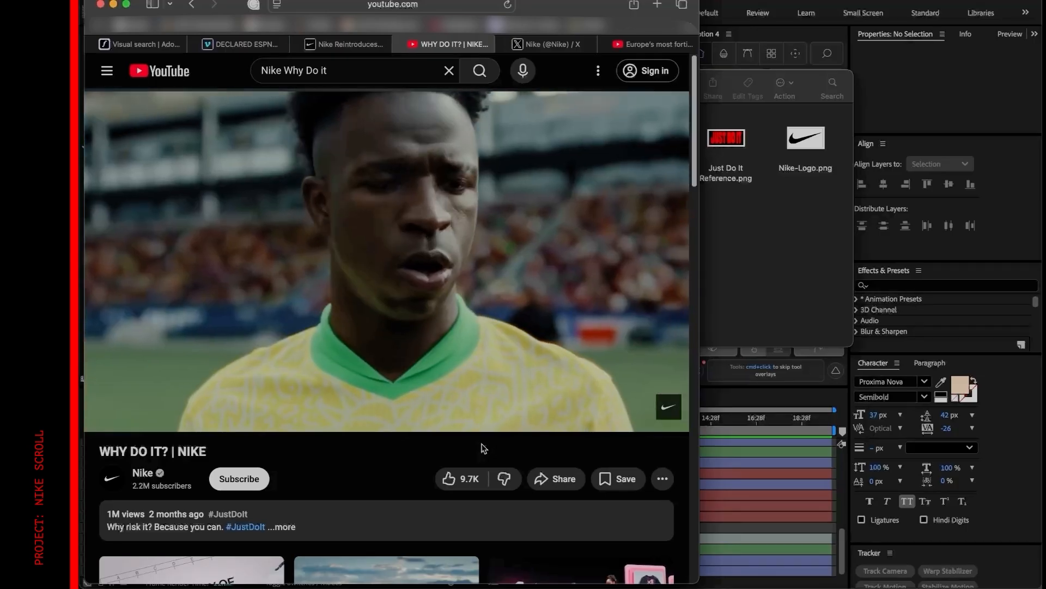
{"action": "mouse_move", "coordinate": [312, 415]}
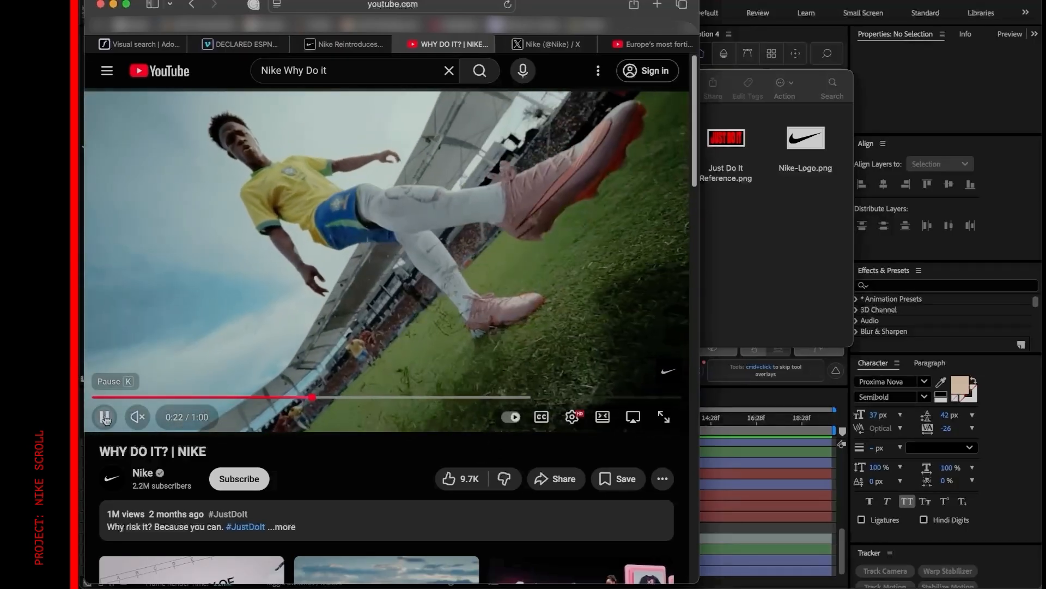
{"action": "left_click", "coordinate": [105, 418]}
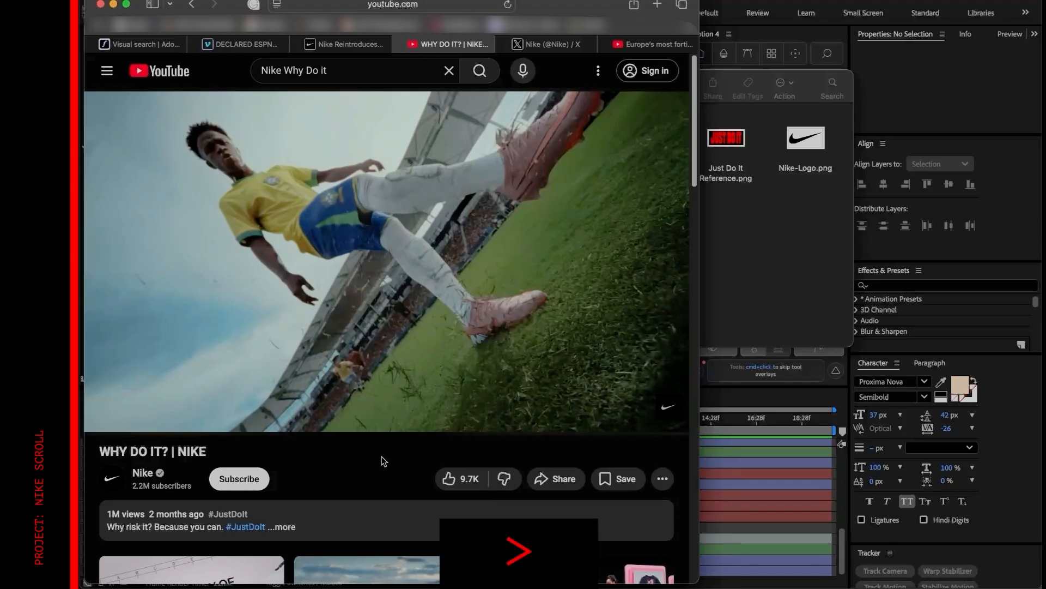
{"action": "key", "text": "period"}
{"action": "key", "text": "period"}
{"action": "key", "text": "period"}
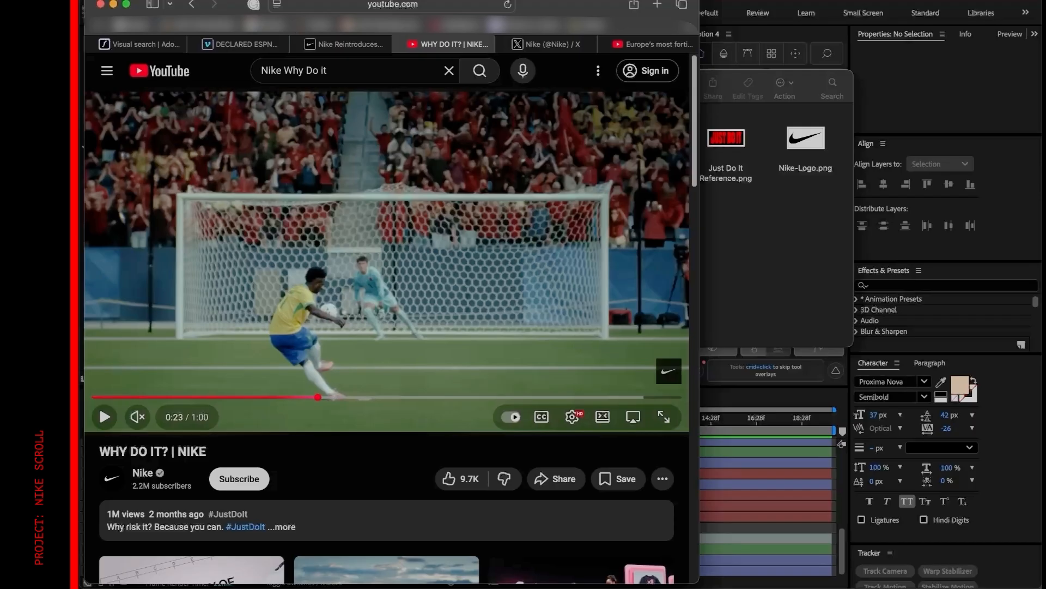
{"action": "key", "text": "period"}
{"action": "key", "text": "comma"}
{"action": "key", "text": "comma"}
{"action": "key", "text": "comma"}
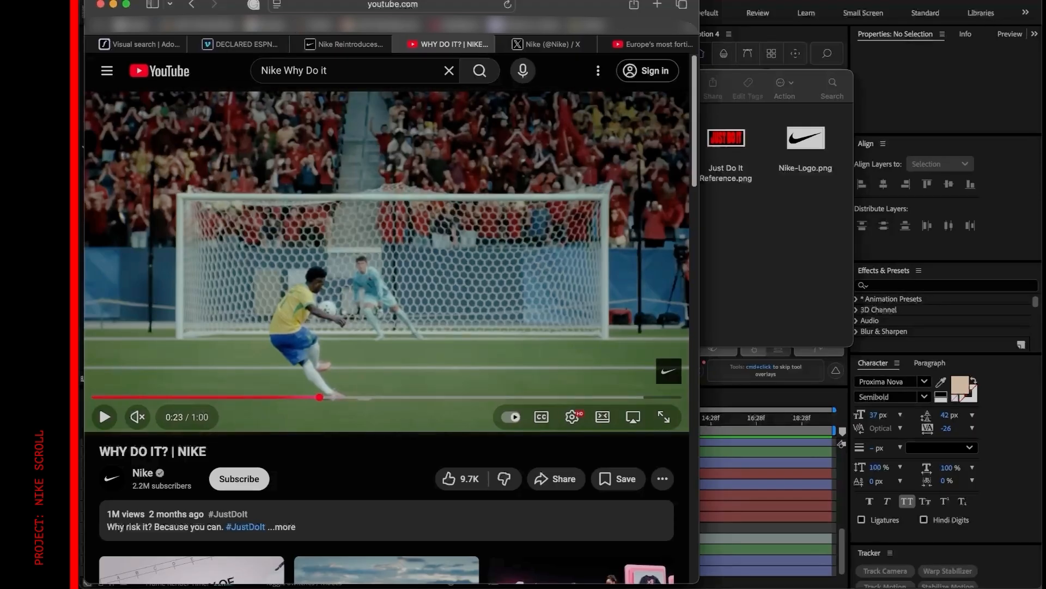
Jump to 0:53 in the video and play its ending.
{"action": "left_click", "coordinate": [615, 398]}
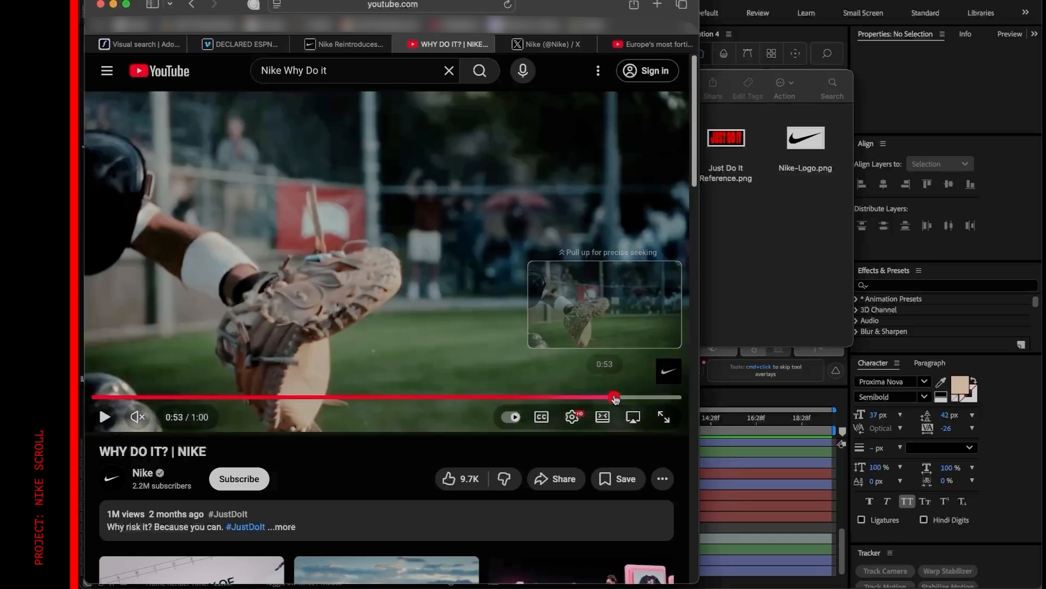
{"action": "key", "text": "k"}
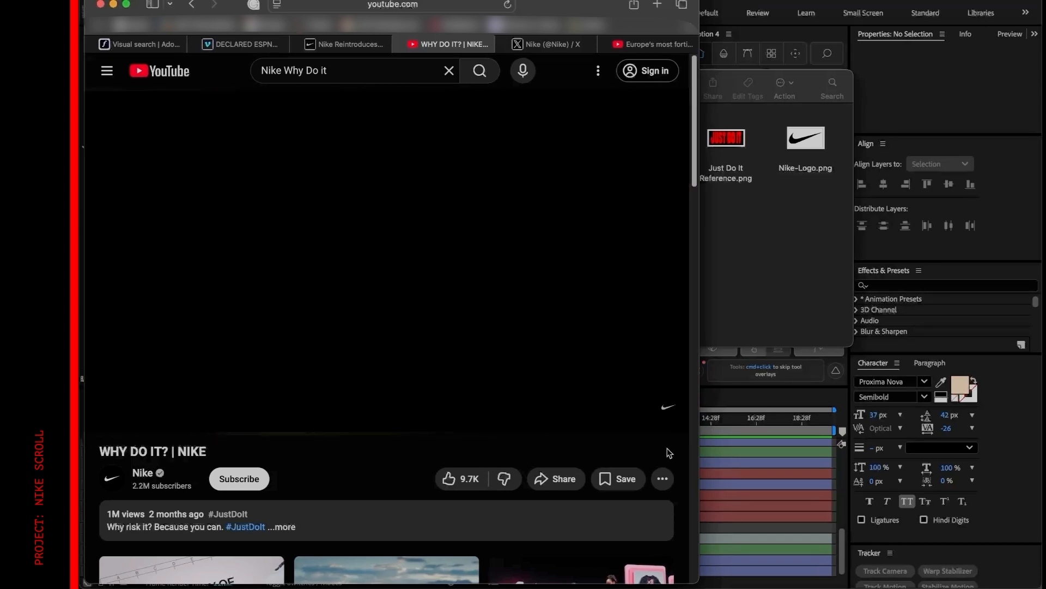
{"action": "key", "text": "k"}
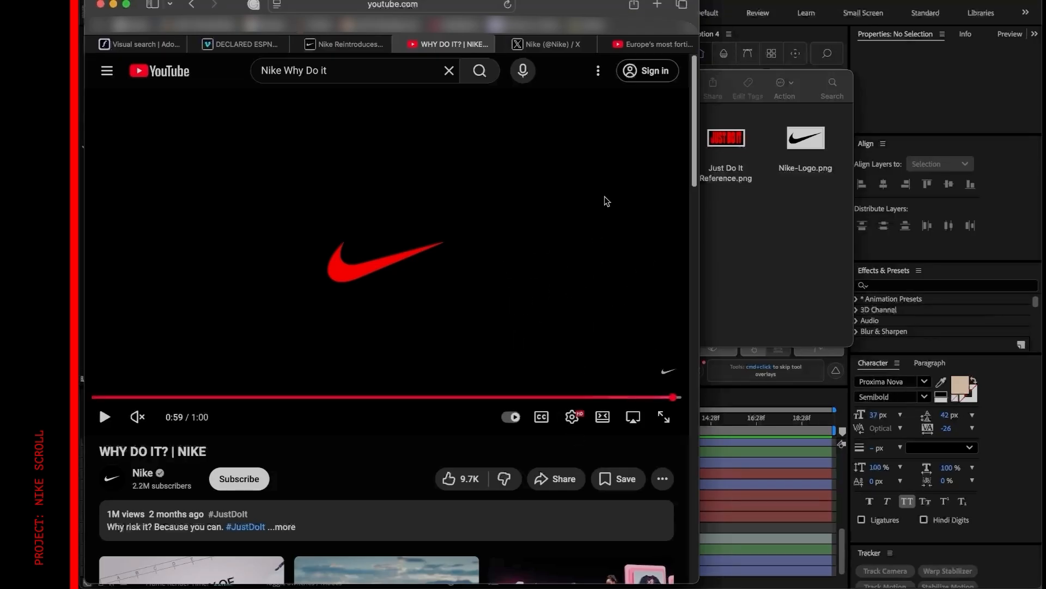
Preview the Desktop reference images one after another in Quick Look.
{"action": "left_click", "coordinate": [654, 44]}
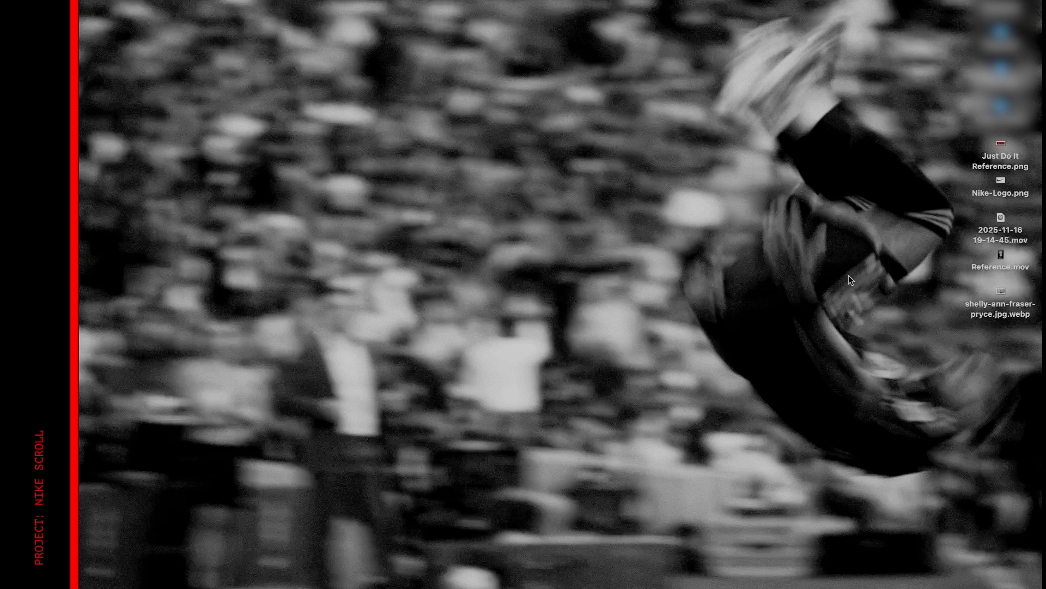
{"action": "left_click", "coordinate": [1000, 161]}
{"action": "key", "text": "space"}
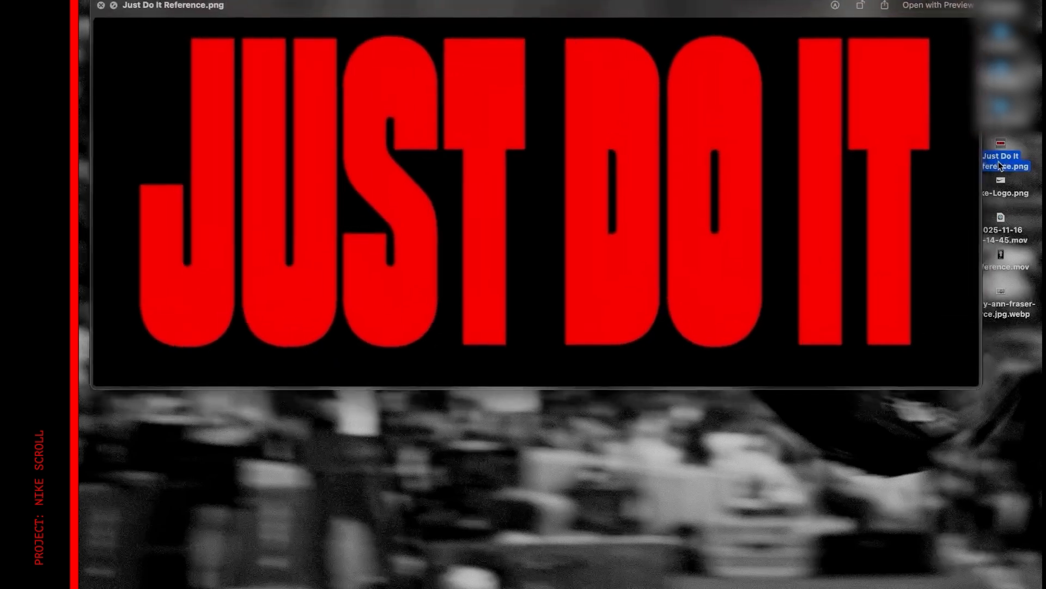
{"action": "key", "text": "space"}
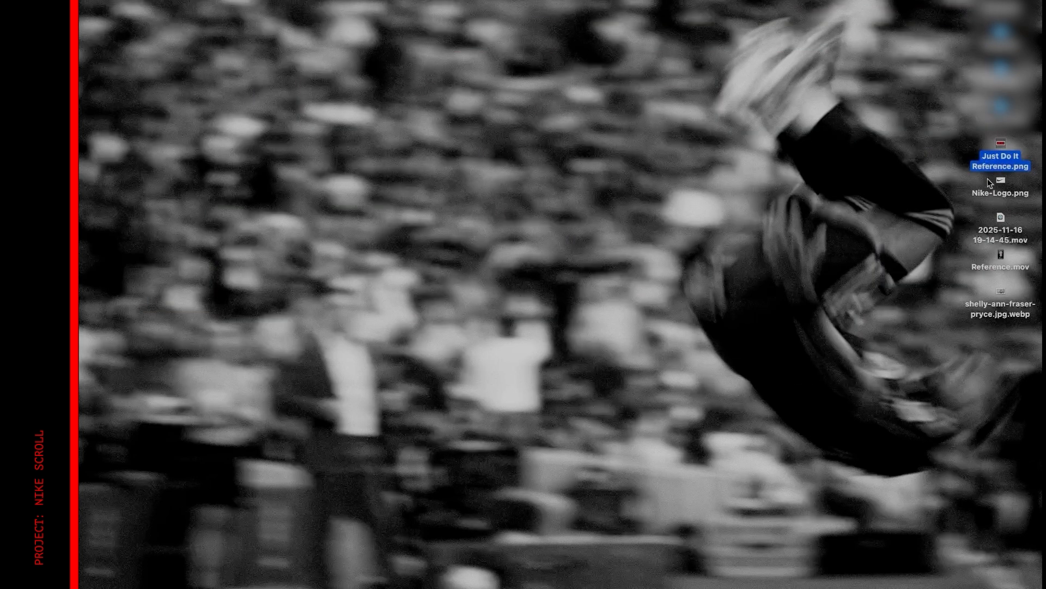
{"action": "key", "text": "space"}
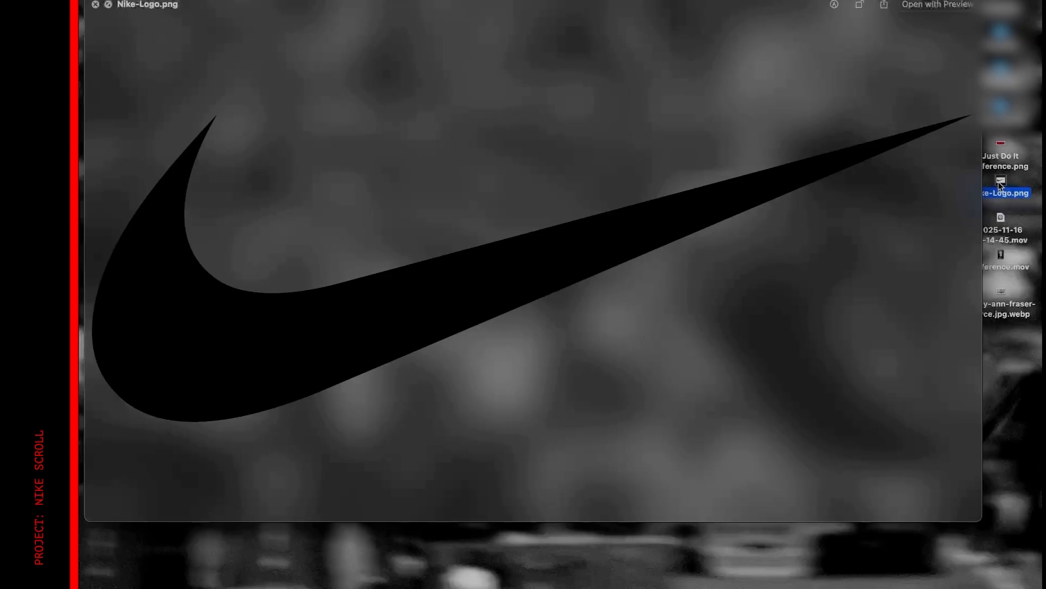
{"action": "key", "text": "Down"}
{"action": "key", "text": "Down"}
{"action": "key", "text": "Down"}
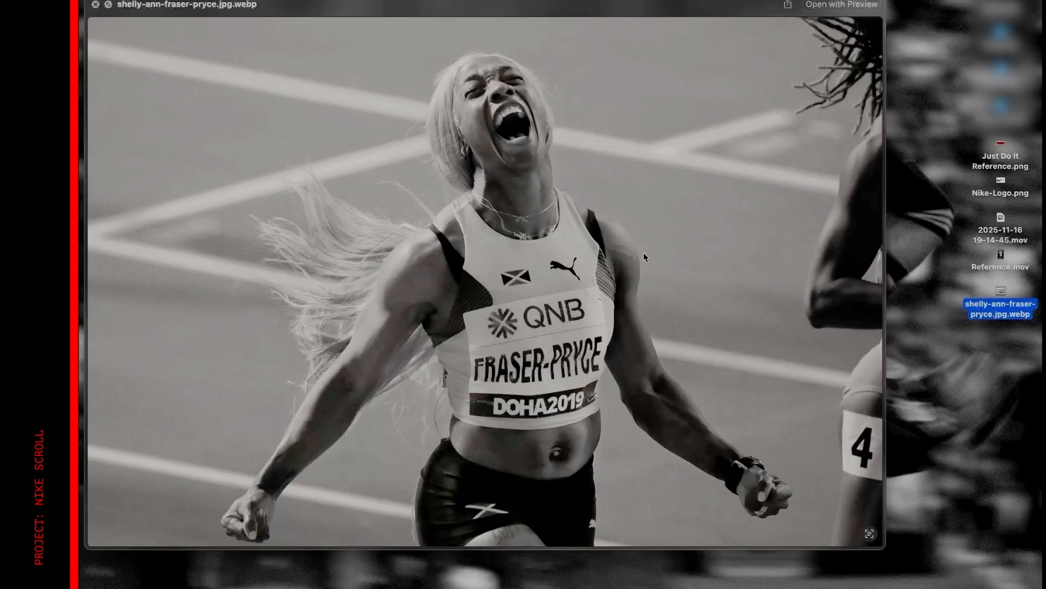
{"action": "left_click", "coordinate": [95, 5]}
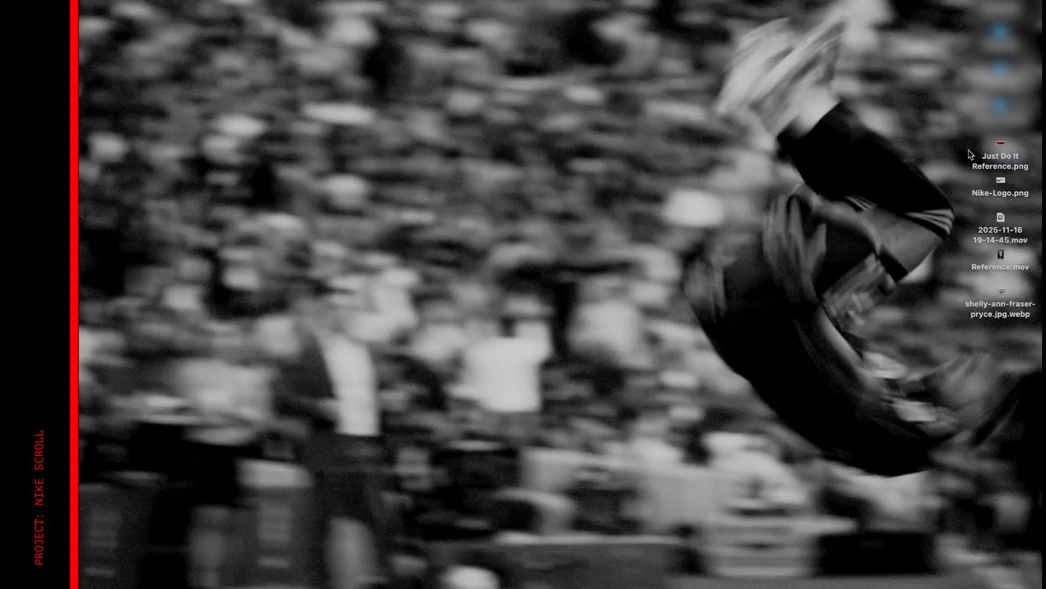
Drop Just Do It Reference.png into Adobe Fonts Visual search.
{"action": "key", "text": "space"}
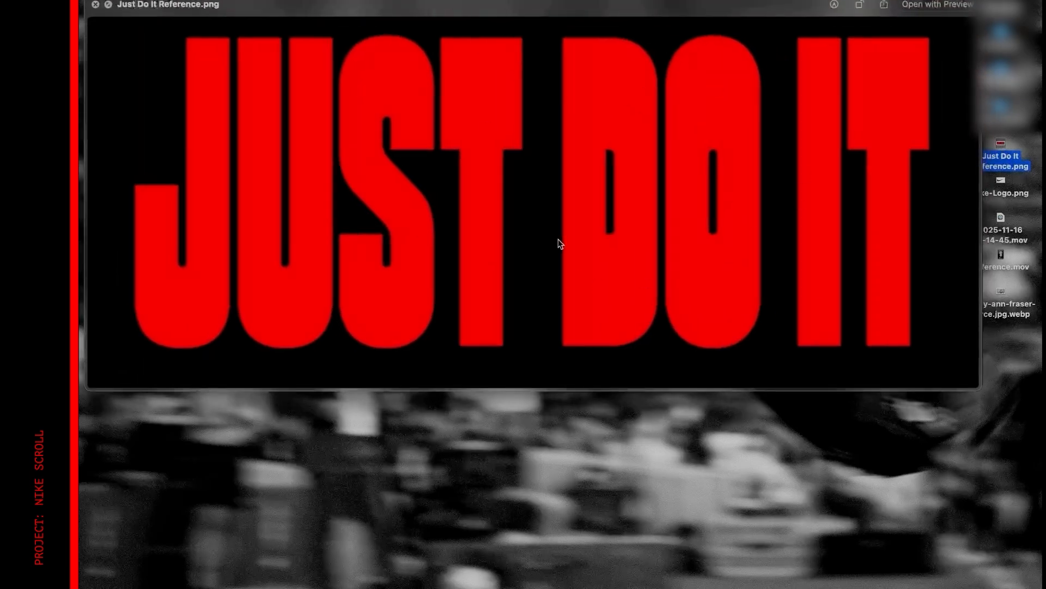
{"action": "key", "text": "space"}
{"action": "mouse_move", "coordinate": [94, 88]}
{"action": "left_click", "coordinate": [94, 69]}
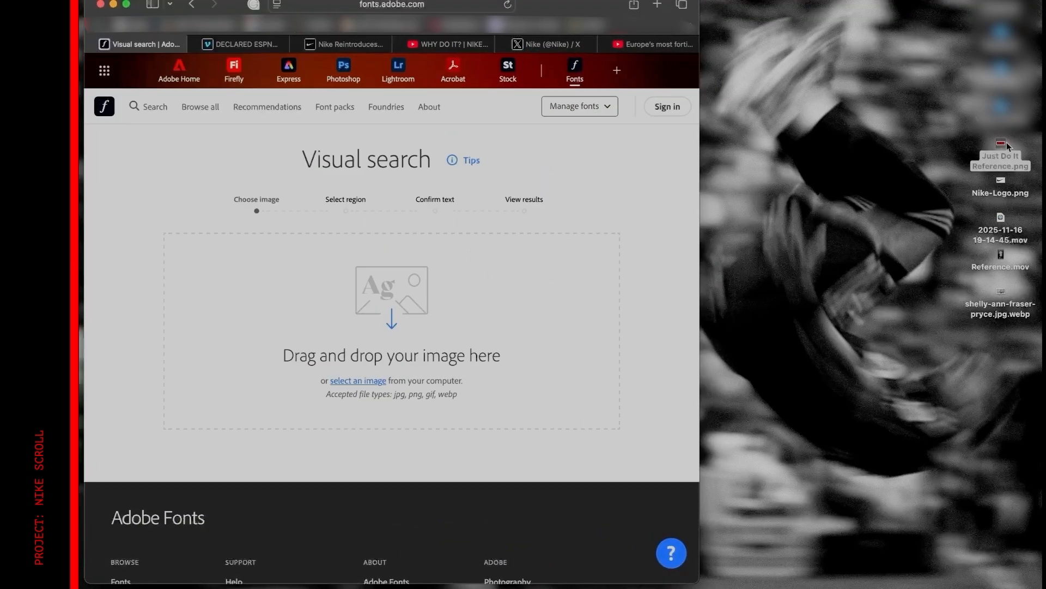
{"action": "left_click_drag", "start_coordinate": [1002, 146], "coordinate": [429, 335]}
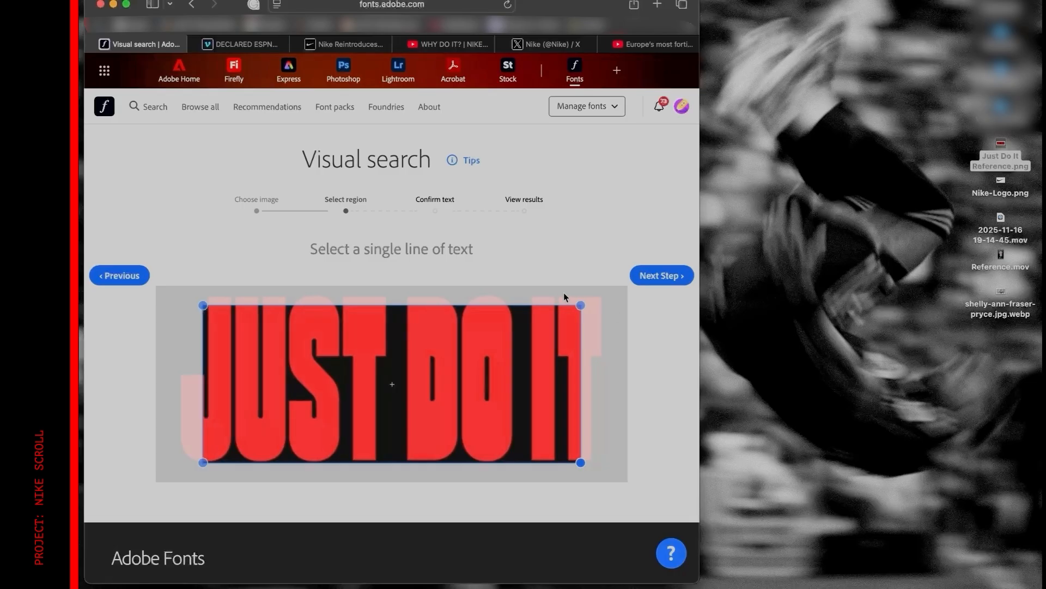
Enlarge the selection region to cover the whole JUST DO IT line and proceed to the next step.
{"action": "left_click_drag", "start_coordinate": [581, 304], "coordinate": [613, 289]}
{"action": "left_click_drag", "start_coordinate": [203, 462], "coordinate": [171, 469]}
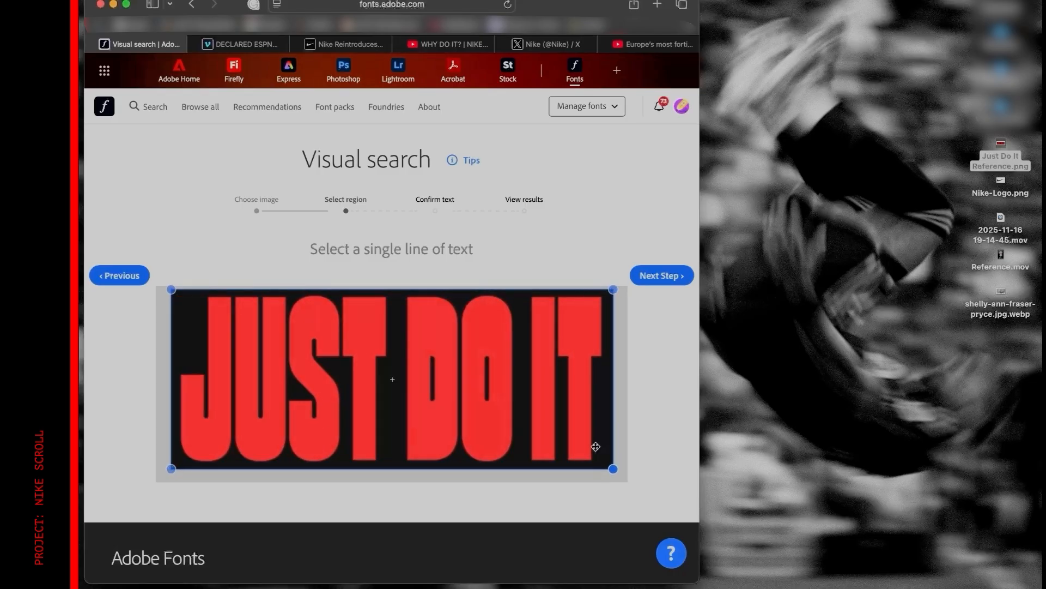
{"action": "left_click", "coordinate": [670, 277]}
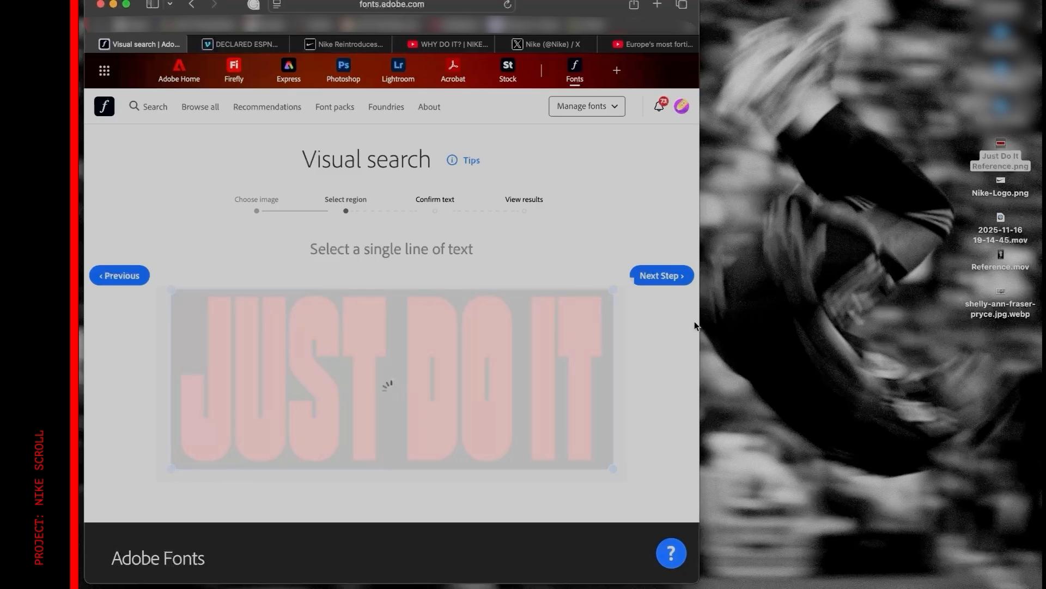
Enter JUST DO IT as the image's characters and continue to the results.
{"action": "left_click", "coordinate": [391, 534]}
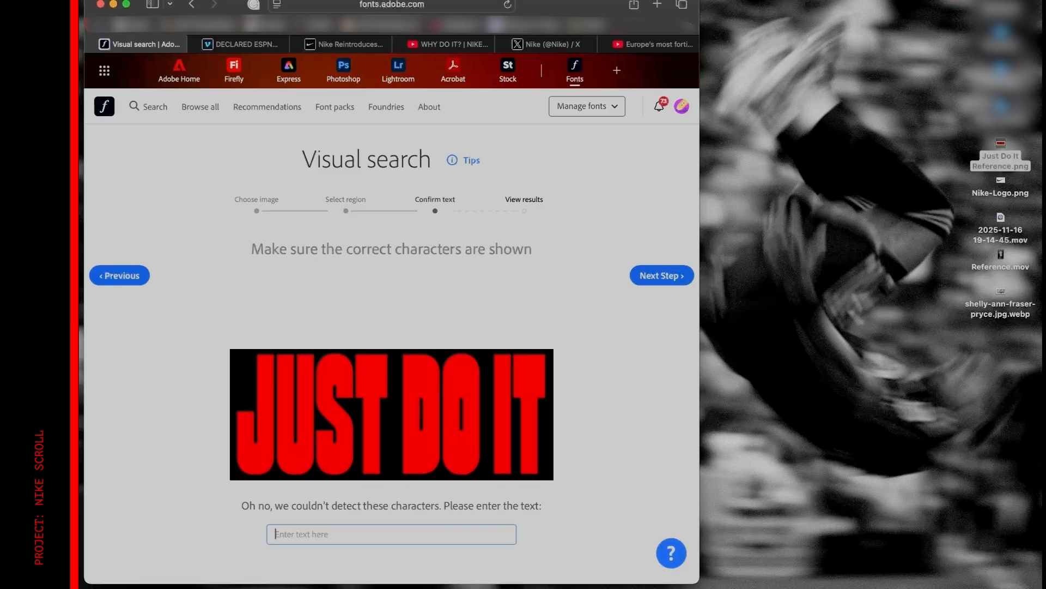
{"action": "type", "text": "JUST DO"}
{"action": "left_click", "coordinate": [662, 275]}
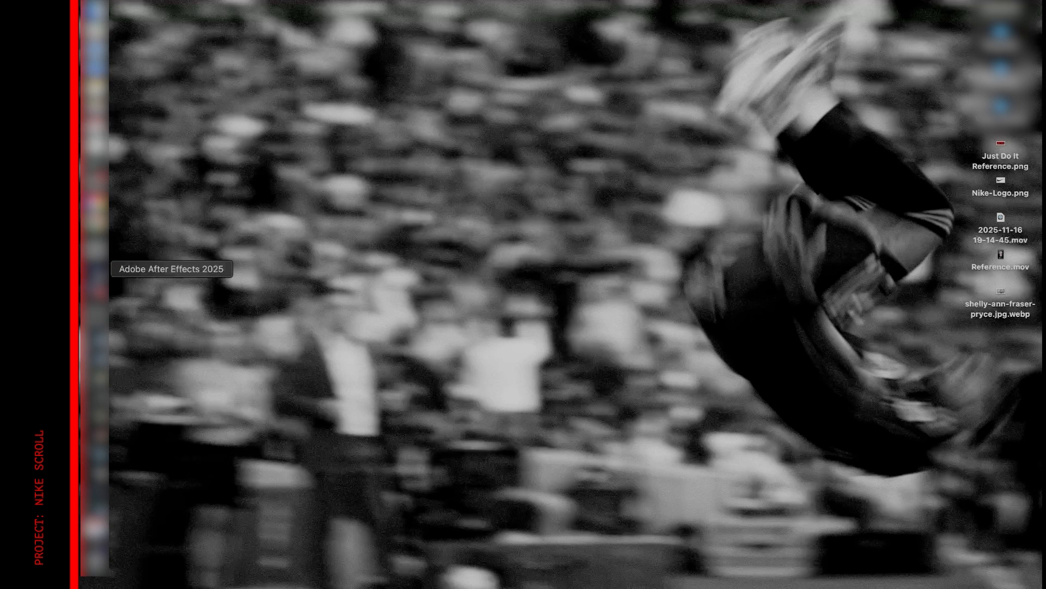
Switch to After Effects and create a new composition named Nike - Null Scroll at 1080 × 1350 px.
{"action": "left_click", "coordinate": [92, 275]}
{"action": "left_click", "coordinate": [439, 421]}
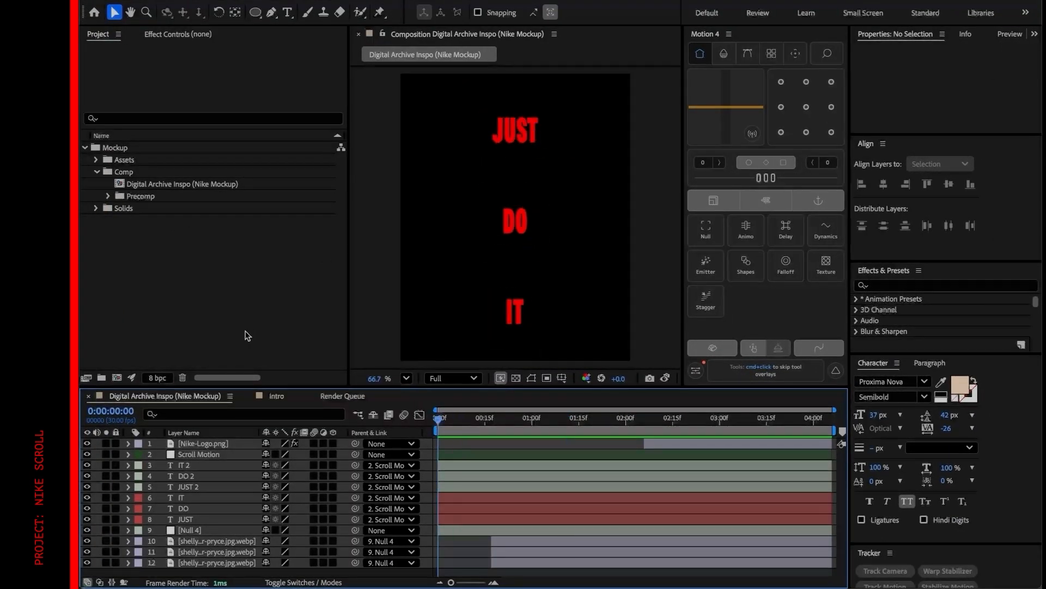
{"action": "left_click", "coordinate": [117, 376]}
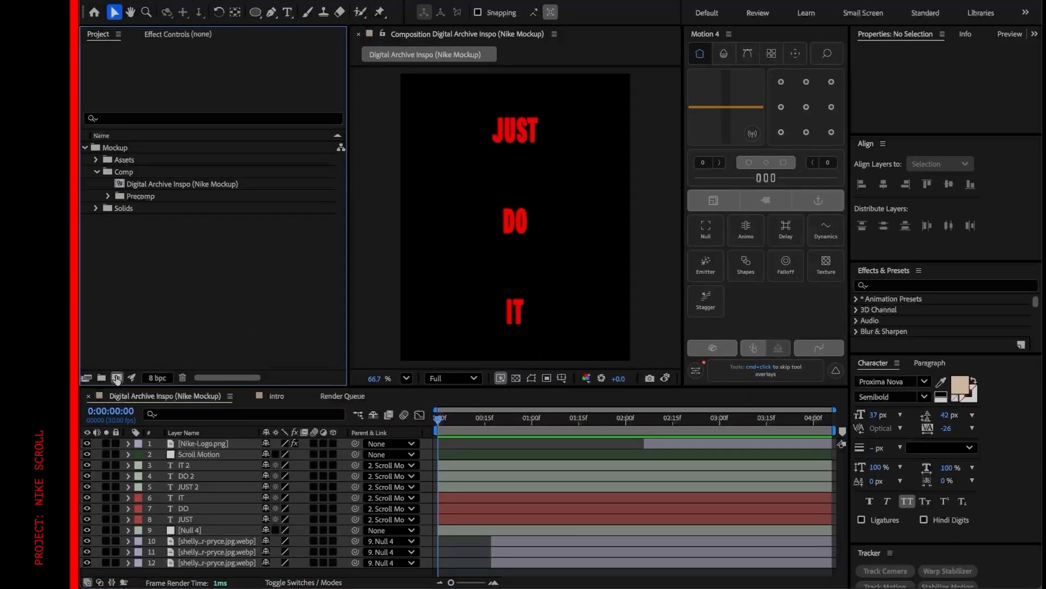
{"action": "type", "text": "Nike"}
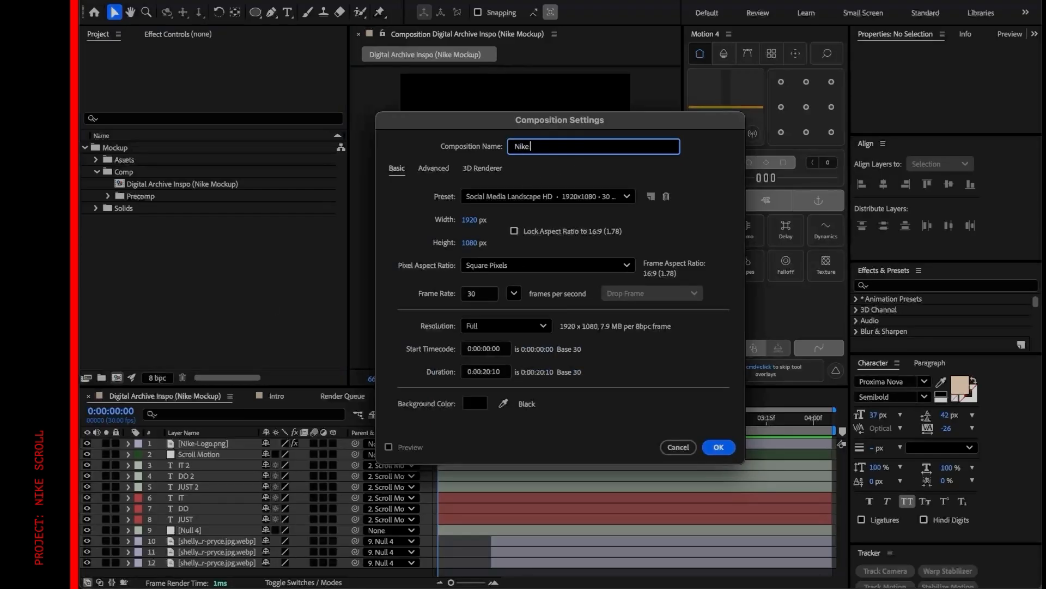
{"action": "type", "text": " - Null Scroll"}
{"action": "left_click", "coordinate": [471, 219]}
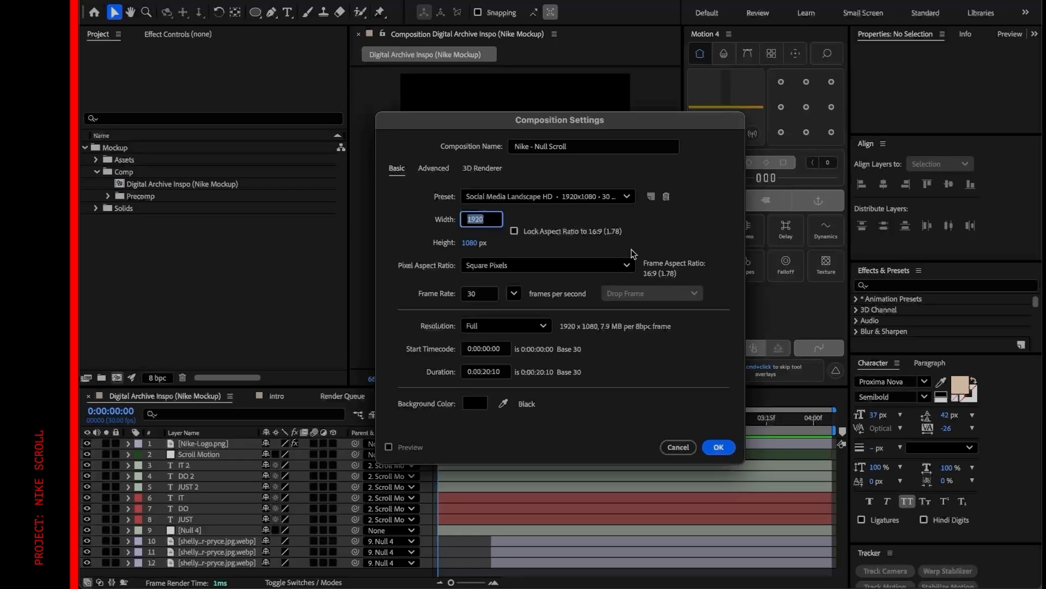
{"action": "type", "text": "1080"}
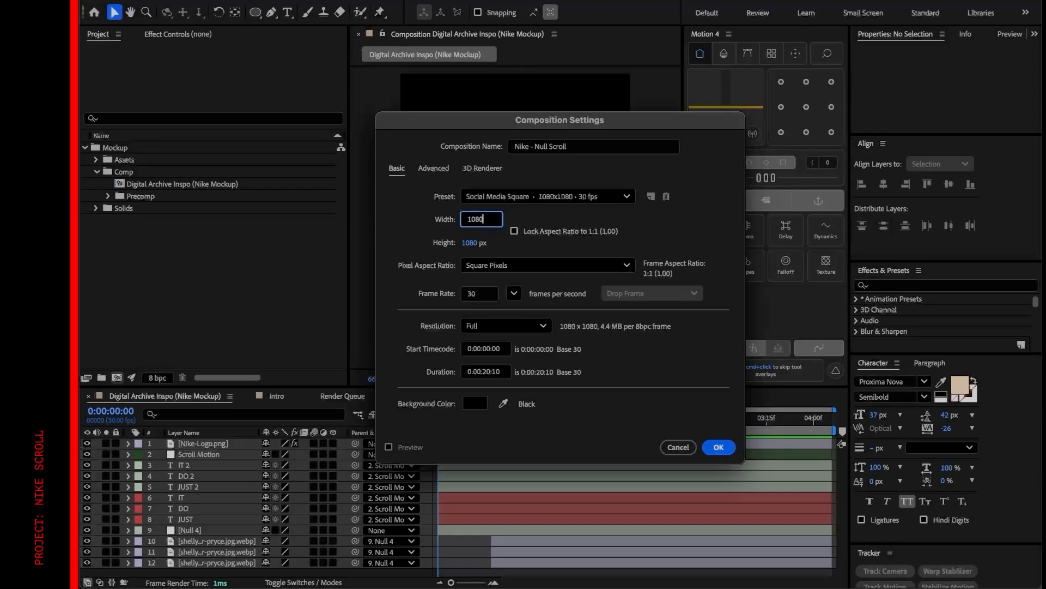
{"action": "left_click", "coordinate": [466, 241]}
{"action": "type", "text": "1350"}
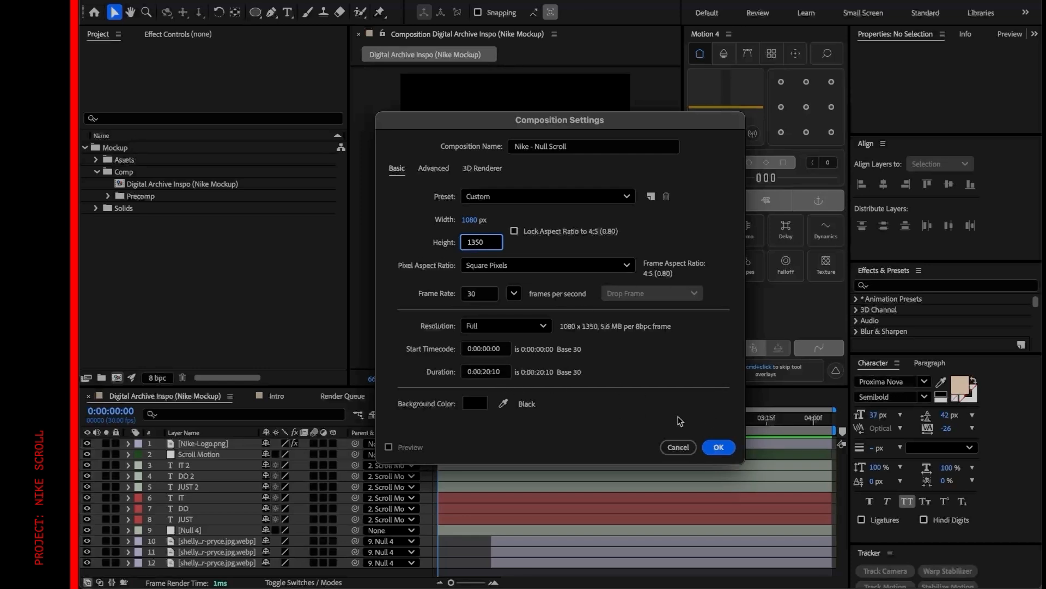
{"action": "left_click", "coordinate": [719, 448]}
Move the Nike - Null Scroll composition into the Comp folder of the project.
{"action": "left_click", "coordinate": [126, 274]}
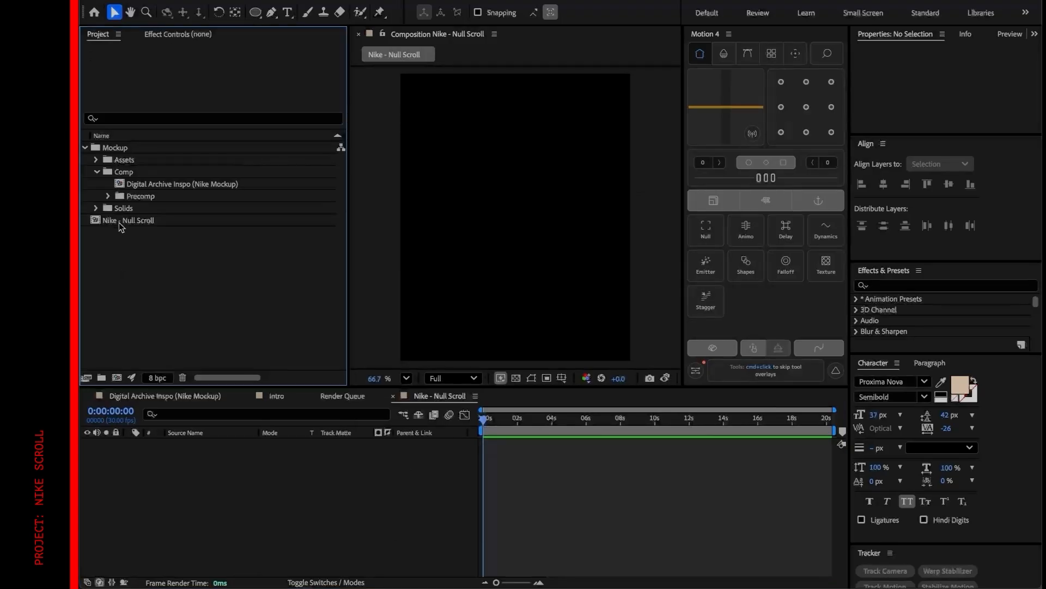
{"action": "left_click_drag", "start_coordinate": [115, 221], "coordinate": [127, 175]}
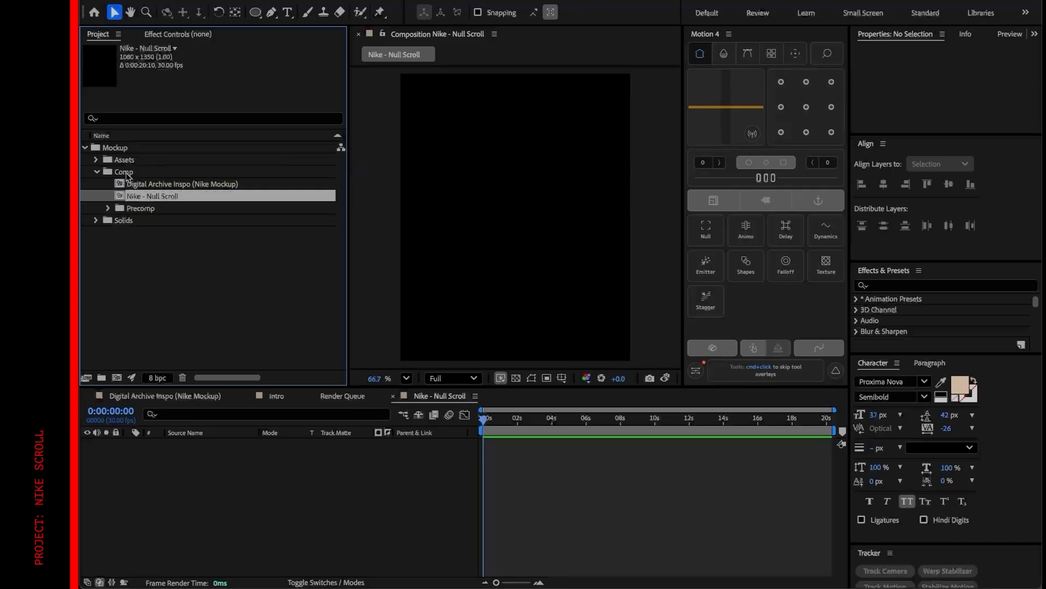
{"action": "left_click", "coordinate": [161, 248]}
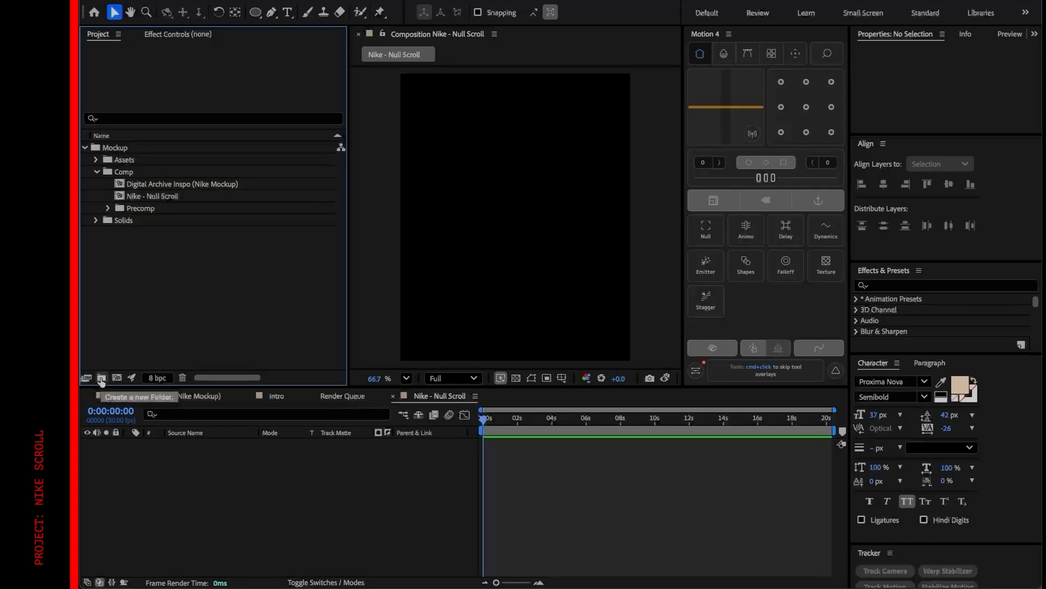
Create a new untitled folder in the project.
{"action": "left_click", "coordinate": [102, 379]}
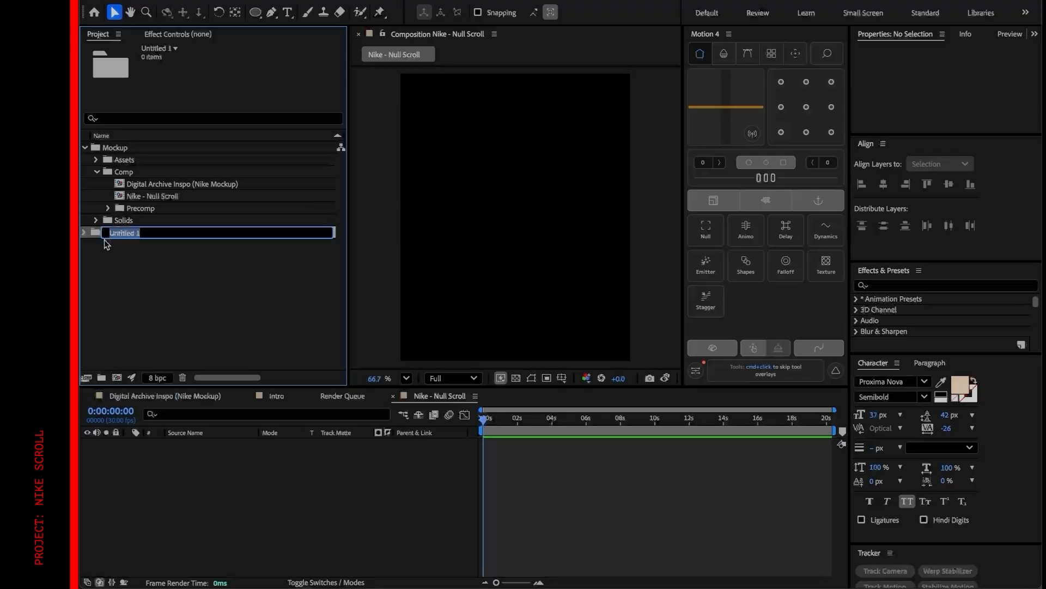
{"action": "mouse_move", "coordinate": [99, 233]}
{"action": "left_mouse_down"}
{"action": "mouse_move", "coordinate": [121, 208]}
{"action": "mouse_move", "coordinate": [115, 169]}
{"action": "mouse_move", "coordinate": [93, 235]}
{"action": "left_mouse_up"}
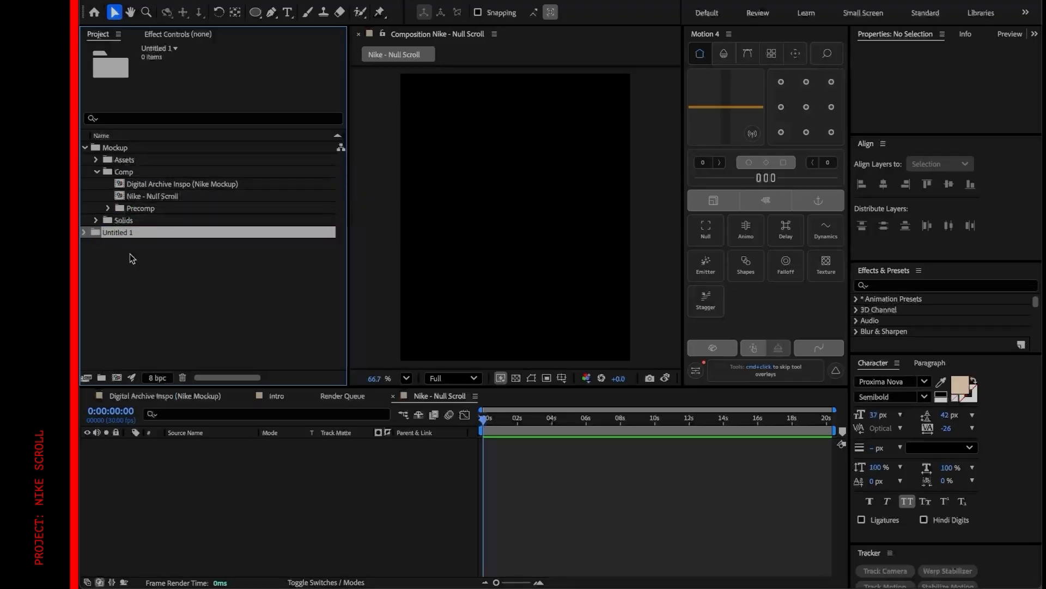
{"action": "left_click", "coordinate": [97, 240]}
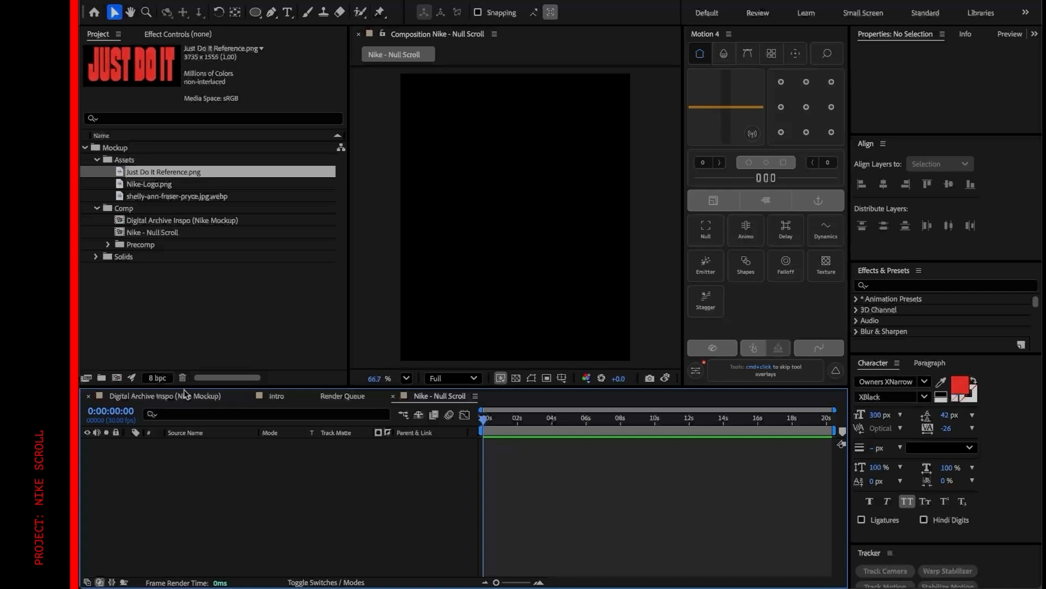
Review the JUST DO IT text in the Digital Archive Inspo composition, then return to Nike - Null Scroll.
{"action": "left_click", "coordinate": [170, 398]}
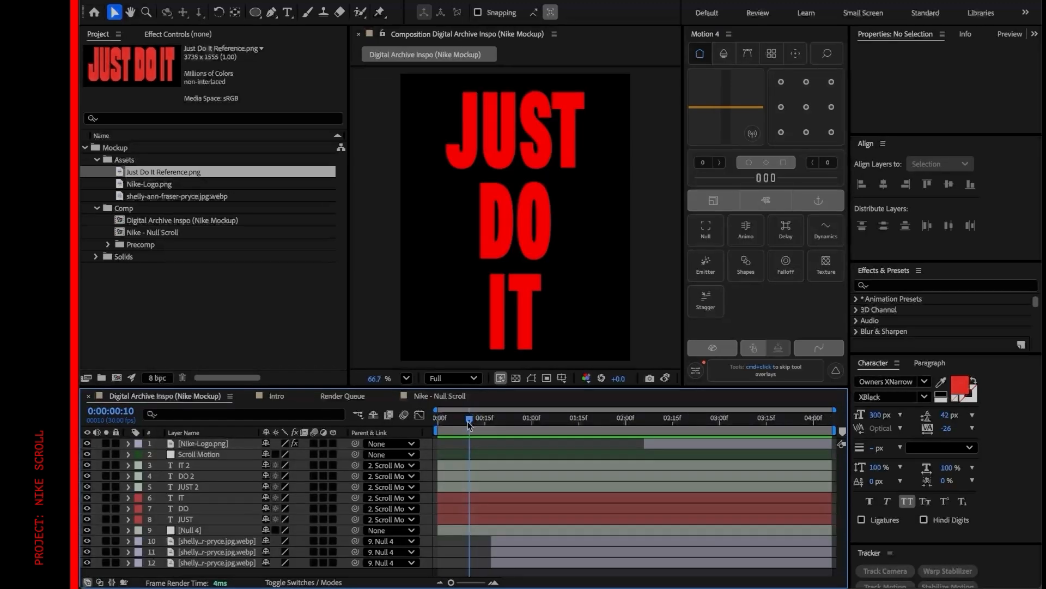
{"action": "mouse_move", "coordinate": [469, 419]}
{"action": "left_mouse_down"}
{"action": "mouse_move", "coordinate": [438, 423]}
{"action": "mouse_move", "coordinate": [472, 427]}
{"action": "left_mouse_up"}
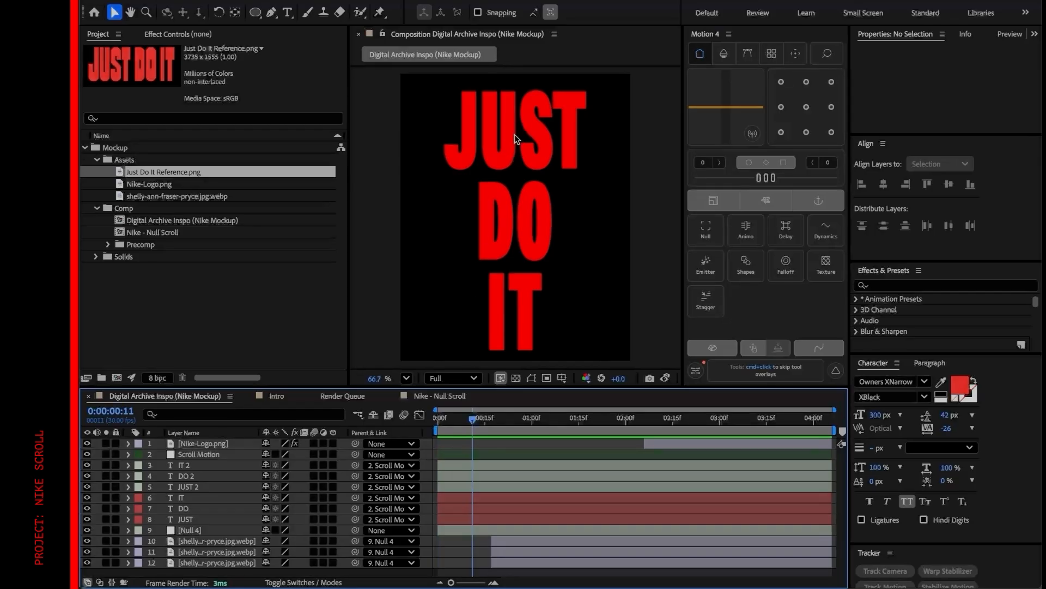
{"action": "left_click", "coordinate": [436, 397]}
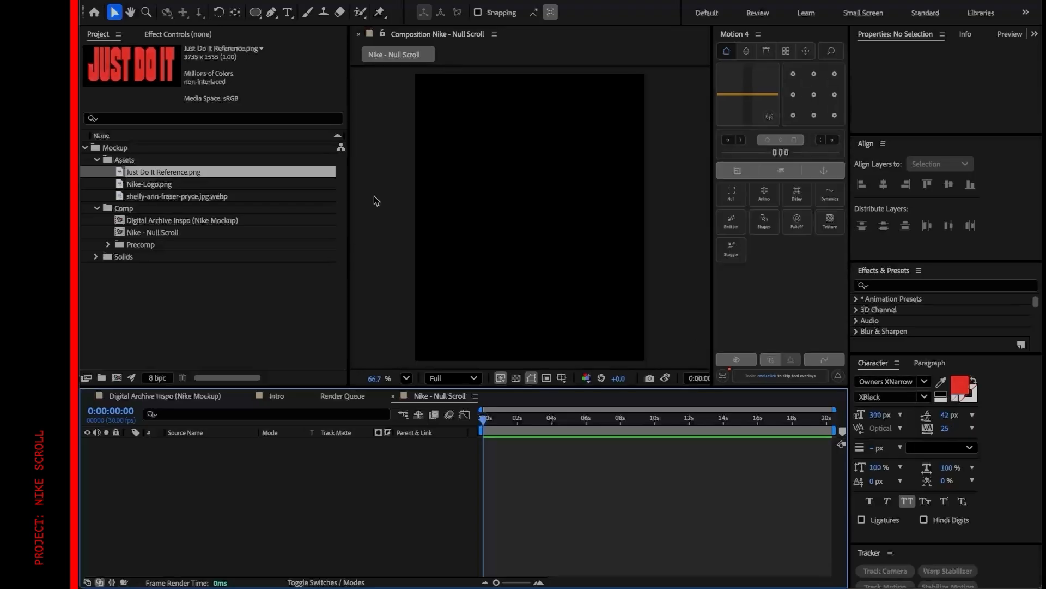
Add a text layer reading JUST in the Nike - Null Scroll composition.
{"action": "key", "text": "ctrl+t"}
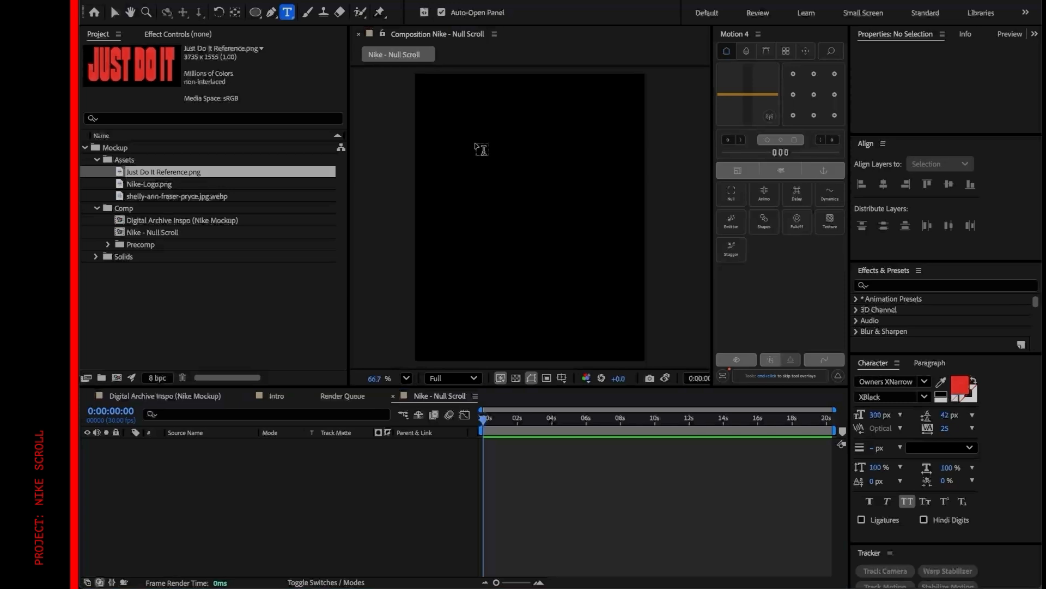
{"action": "left_click", "coordinate": [478, 155]}
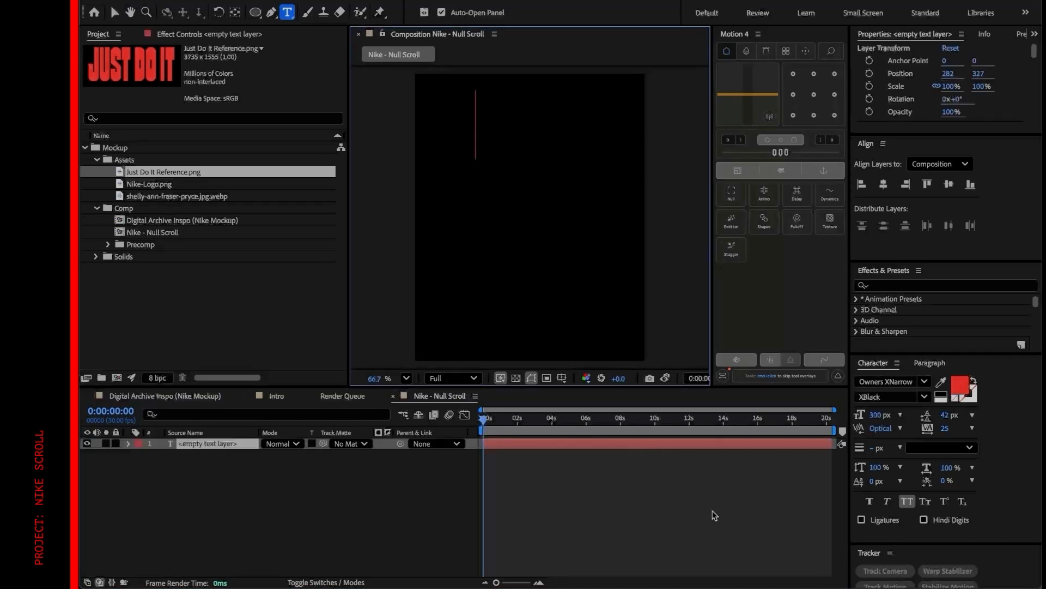
{"action": "type", "text": "JUST"}
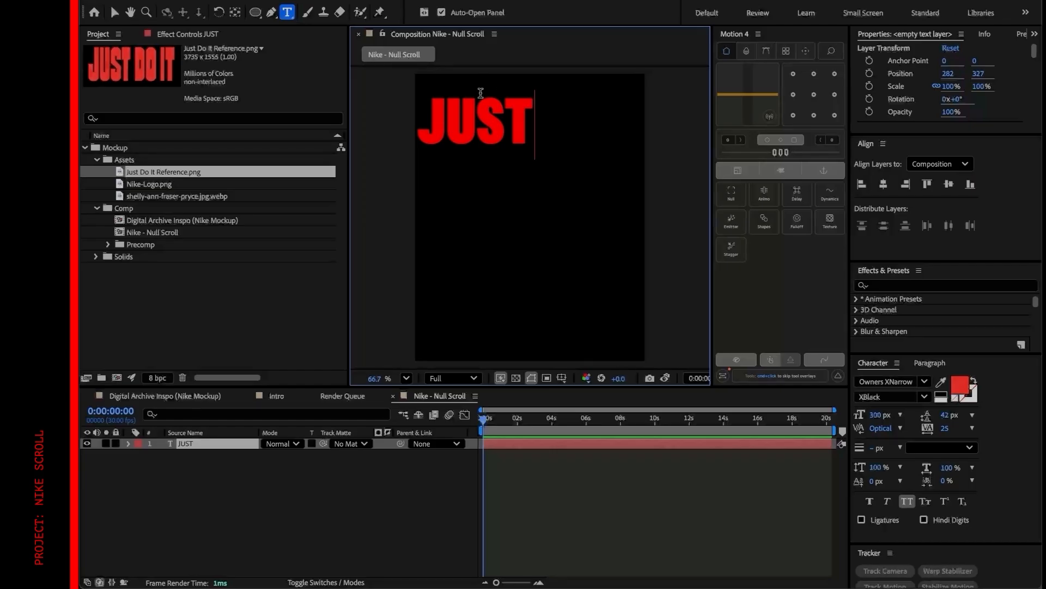
{"action": "left_click", "coordinate": [505, 450]}
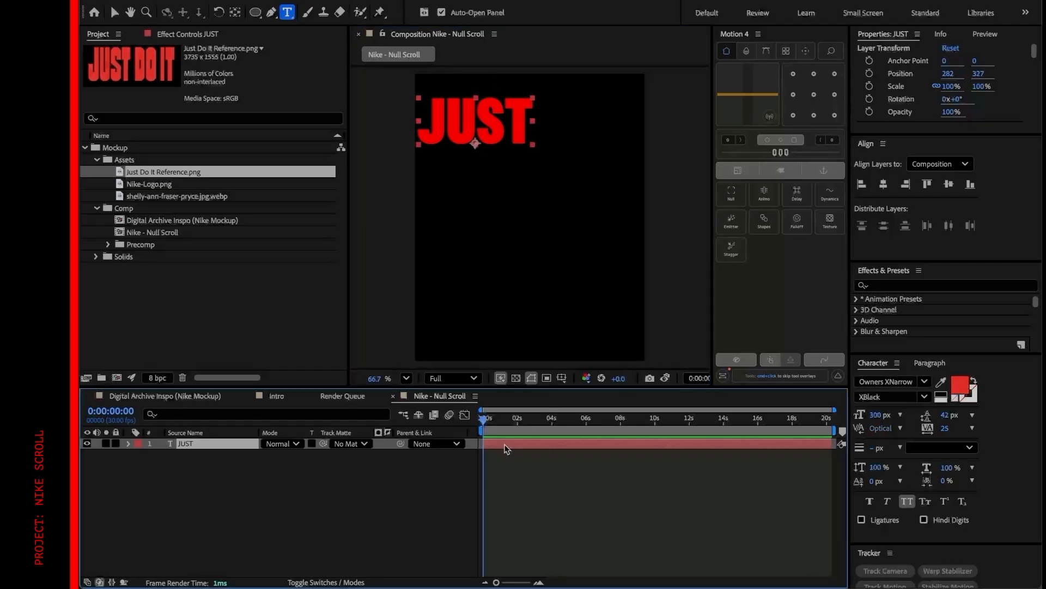
Move the JUST text toward the upper centre of the frame, to about 504, 423.
{"action": "left_click", "coordinate": [114, 12]}
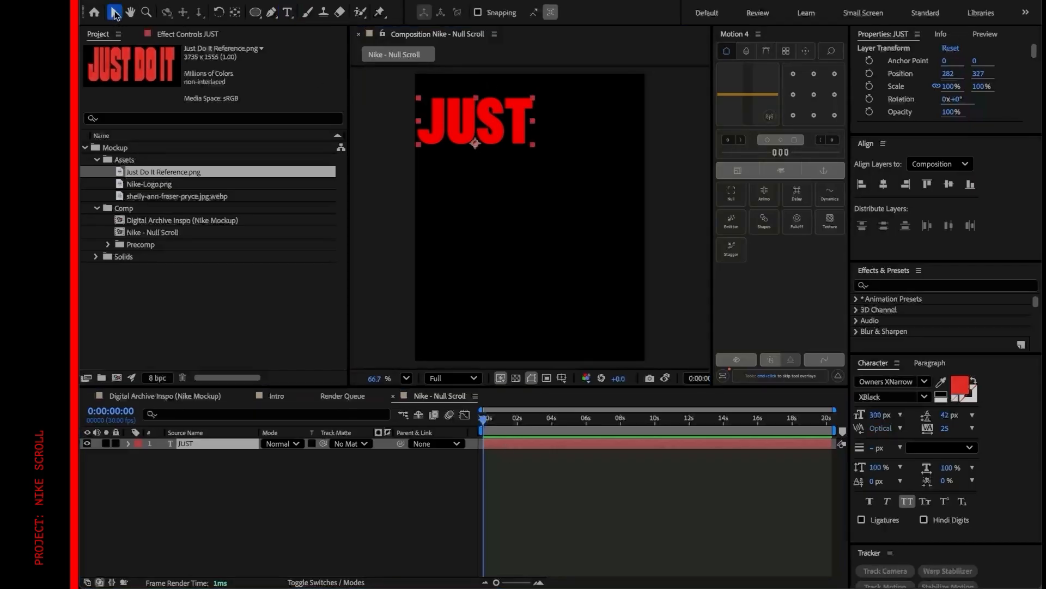
{"action": "left_click_drag", "start_coordinate": [476, 130], "coordinate": [506, 149]}
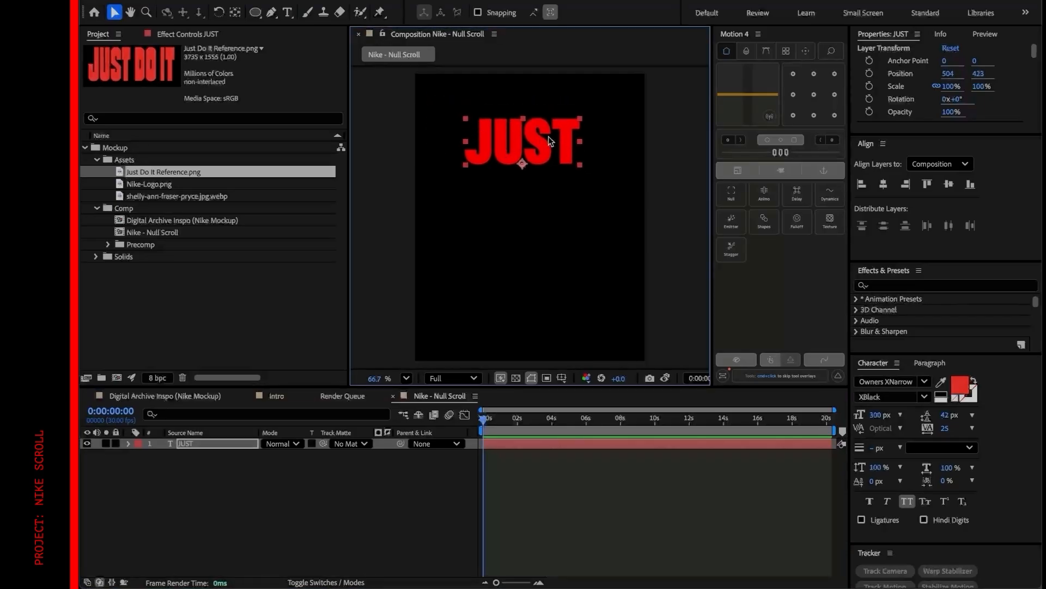
{"action": "left_click", "coordinate": [502, 444]}
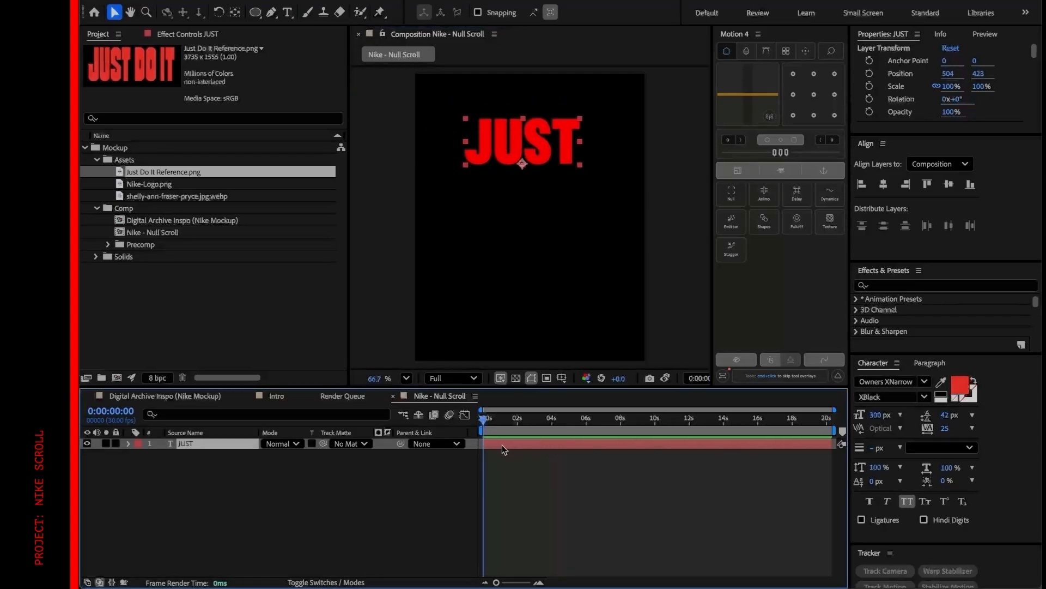
Scale the JUST layer non-uniformly to 96, 147.8% to stretch it vertically.
{"action": "key", "text": "s"}
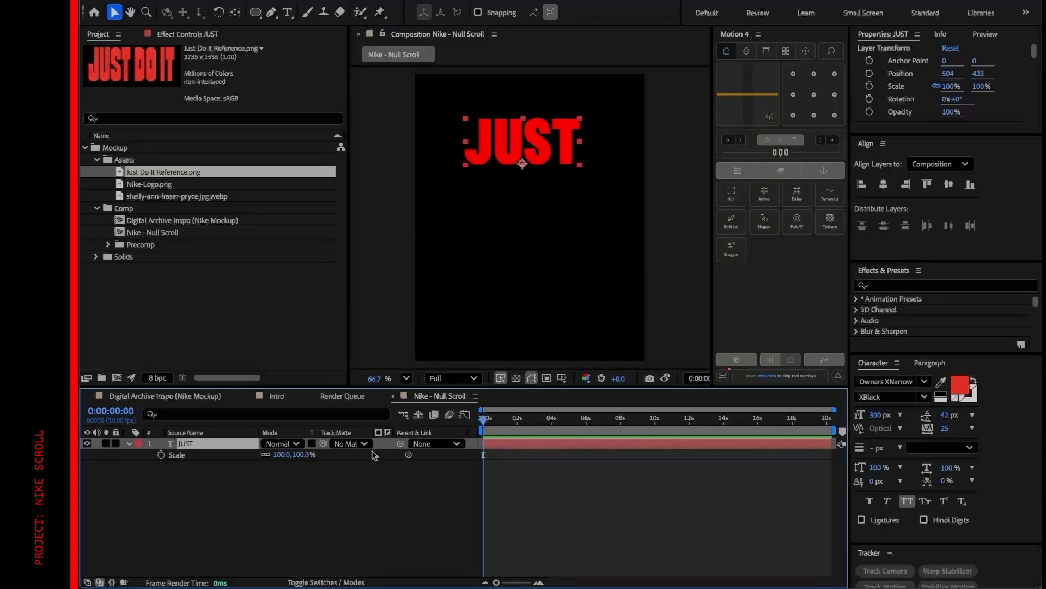
{"action": "left_click", "coordinate": [266, 454]}
{"action": "left_click_drag", "start_coordinate": [298, 454], "coordinate": [335, 454]}
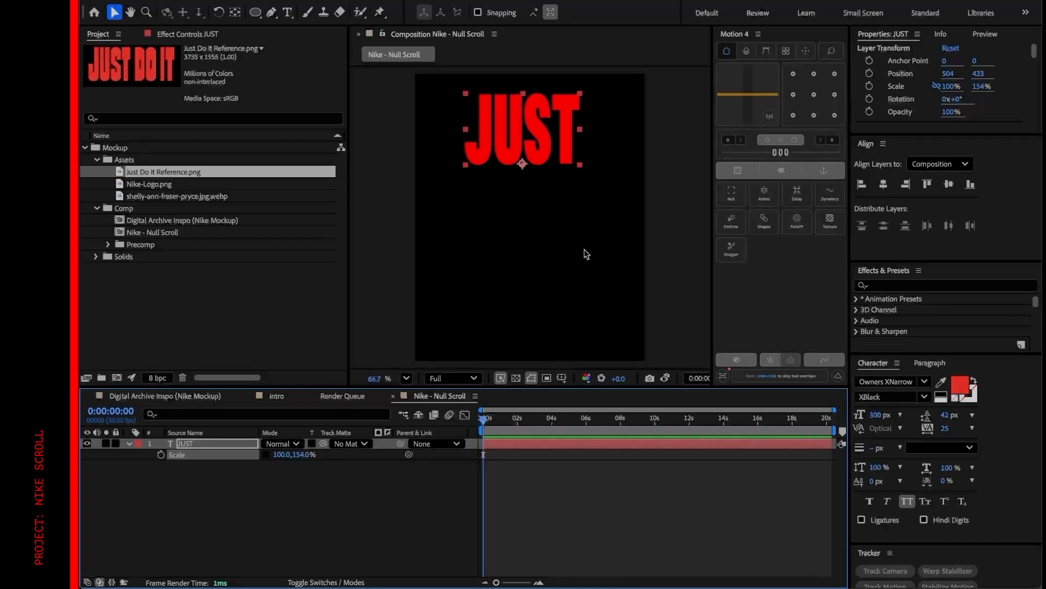
{"action": "left_click", "coordinate": [266, 454]}
{"action": "mouse_move", "coordinate": [281, 455]}
{"action": "left_mouse_down"}
{"action": "mouse_move", "coordinate": [270, 455]}
{"action": "mouse_move", "coordinate": [285, 455]}
{"action": "left_mouse_up"}
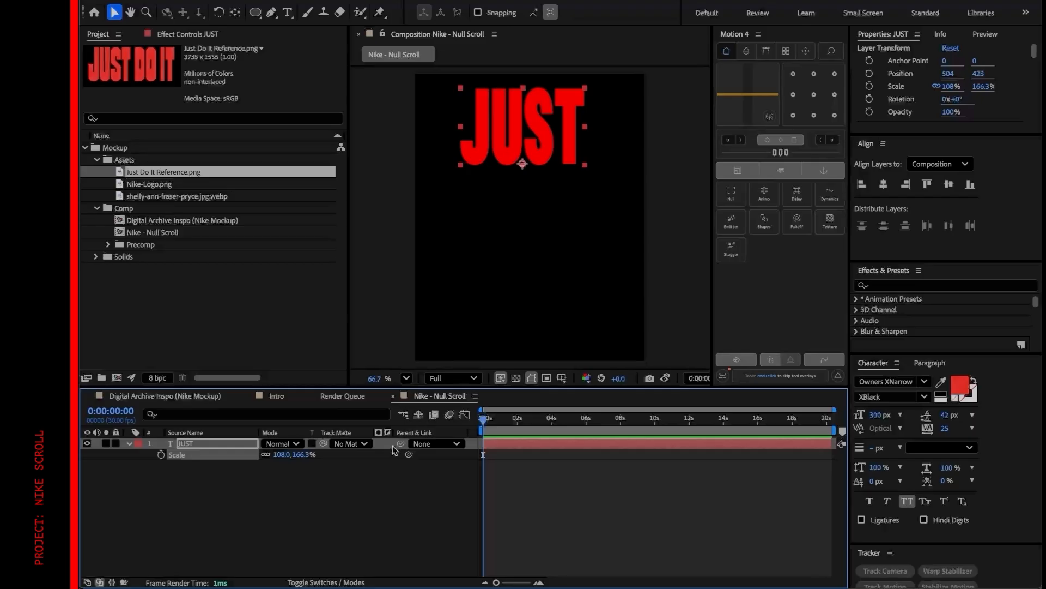
{"action": "left_click_drag", "start_coordinate": [281, 455], "coordinate": [264, 455]}
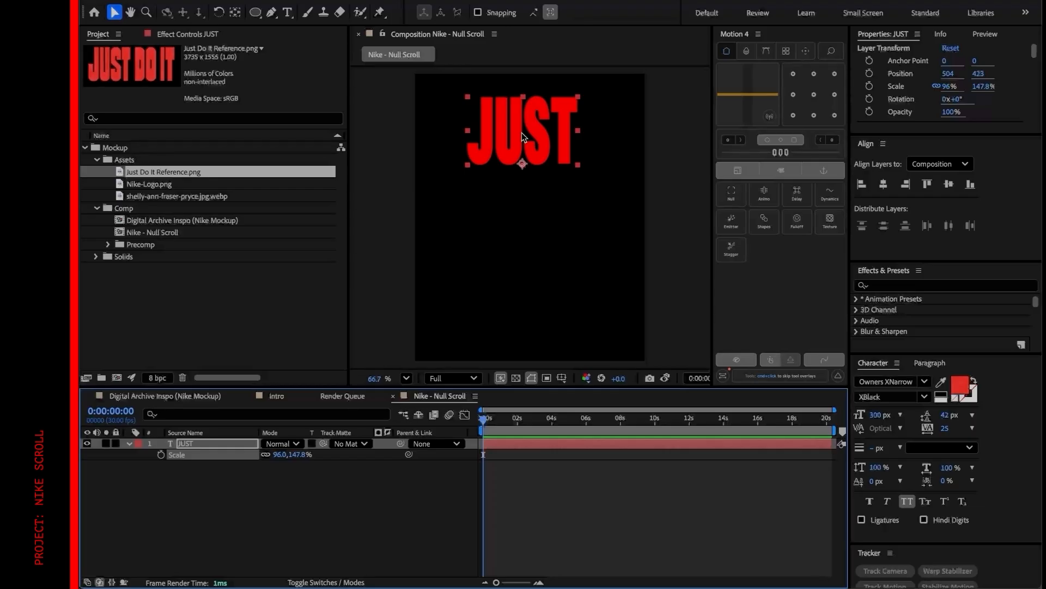
Try setting the JUST layer's anchor point to 0, -103, and undo it.
{"action": "left_click", "coordinate": [223, 442]}
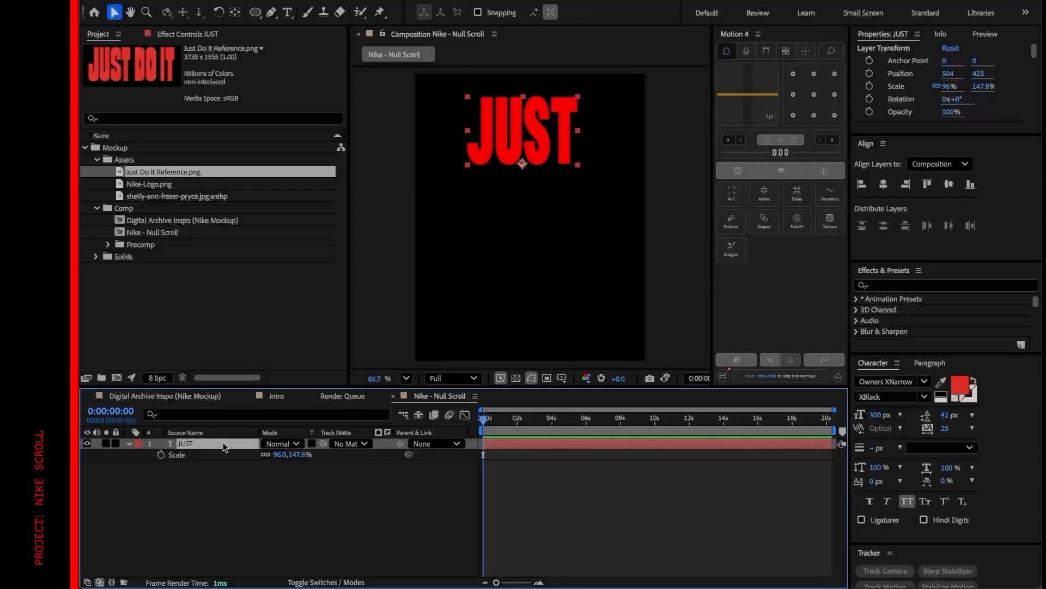
{"action": "key", "text": "a"}
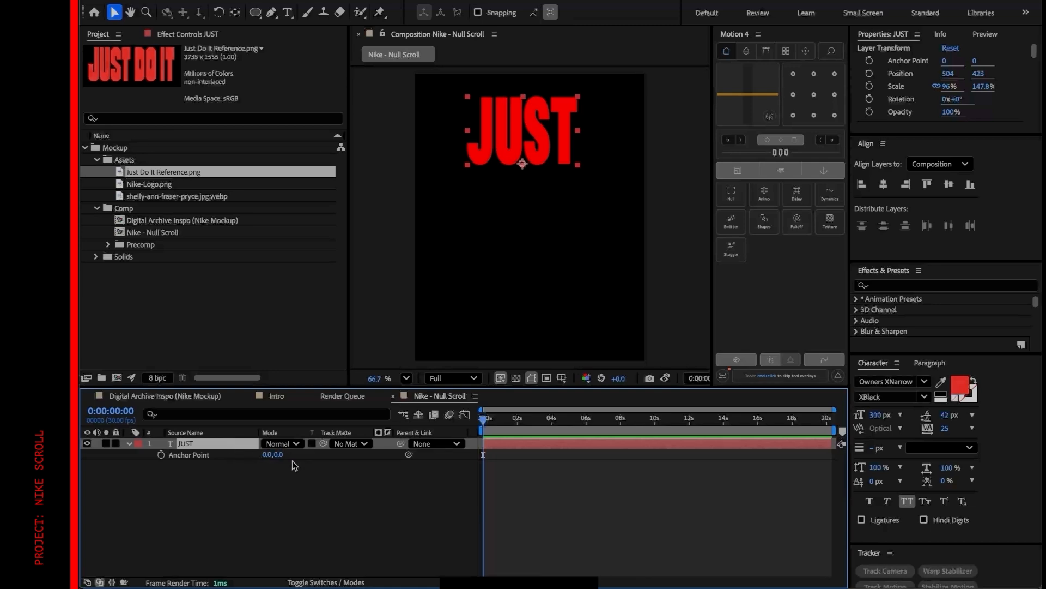
{"action": "left_click_drag", "start_coordinate": [279, 455], "coordinate": [194, 474]}
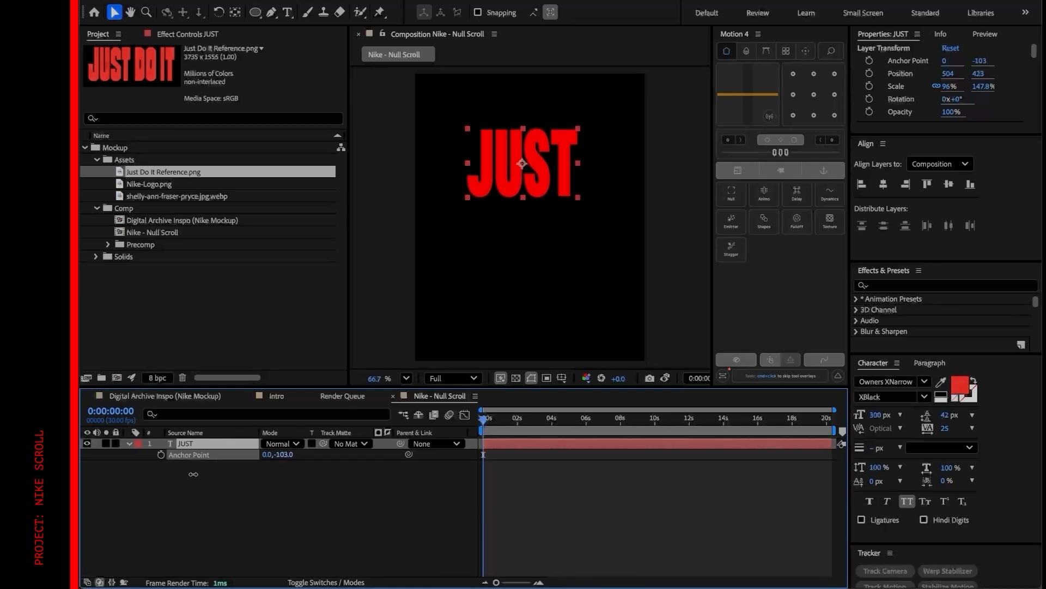
{"action": "left_click", "coordinate": [313, 501]}
{"action": "key", "text": "super+z"}
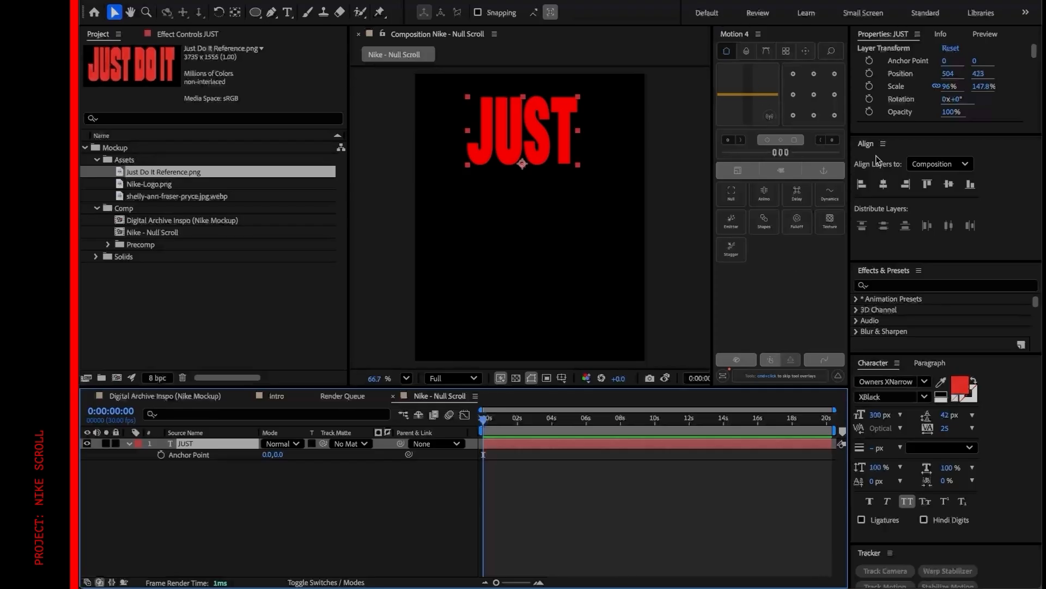
Centre the JUST layer's anchor point on the text and duplicate the layer twice.
{"action": "left_click", "coordinate": [814, 95]}
{"action": "key", "text": "super+d"}
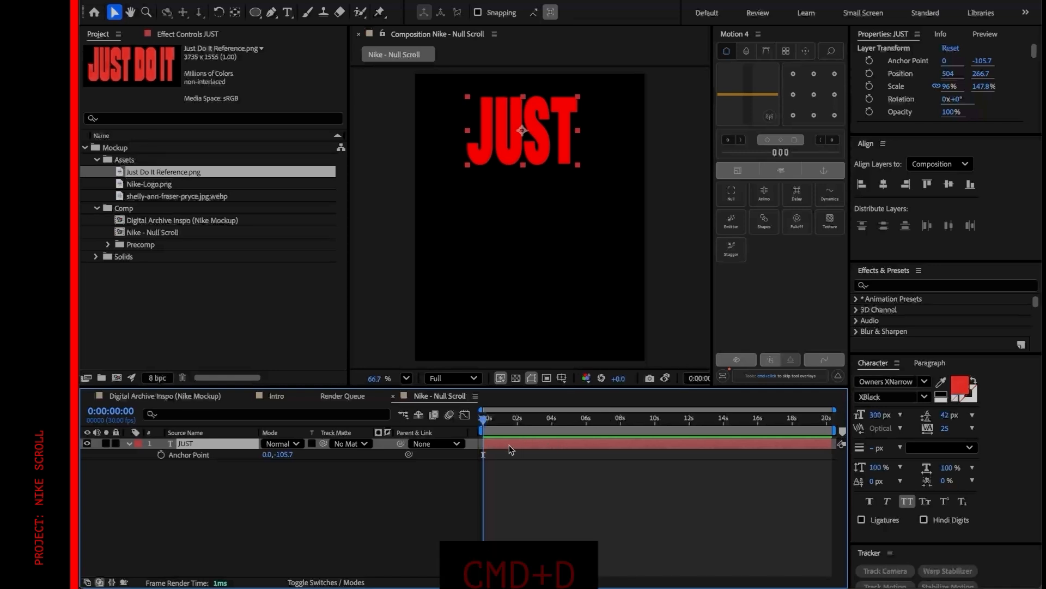
{"action": "key", "text": "super+d"}
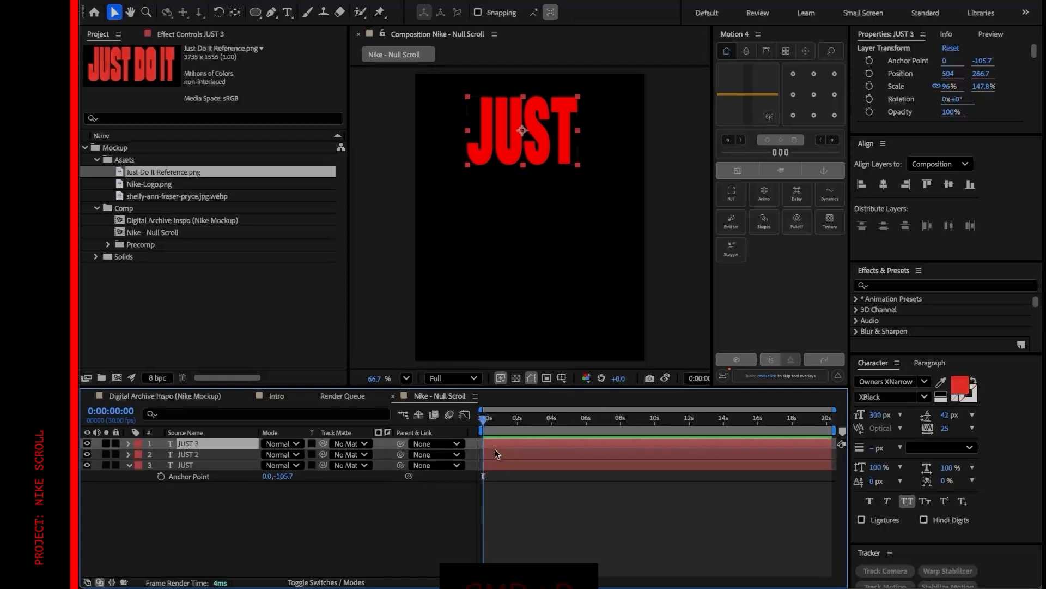
Change the two duplicated text layers to read DO and IT.
{"action": "double_click", "coordinate": [496, 443]}
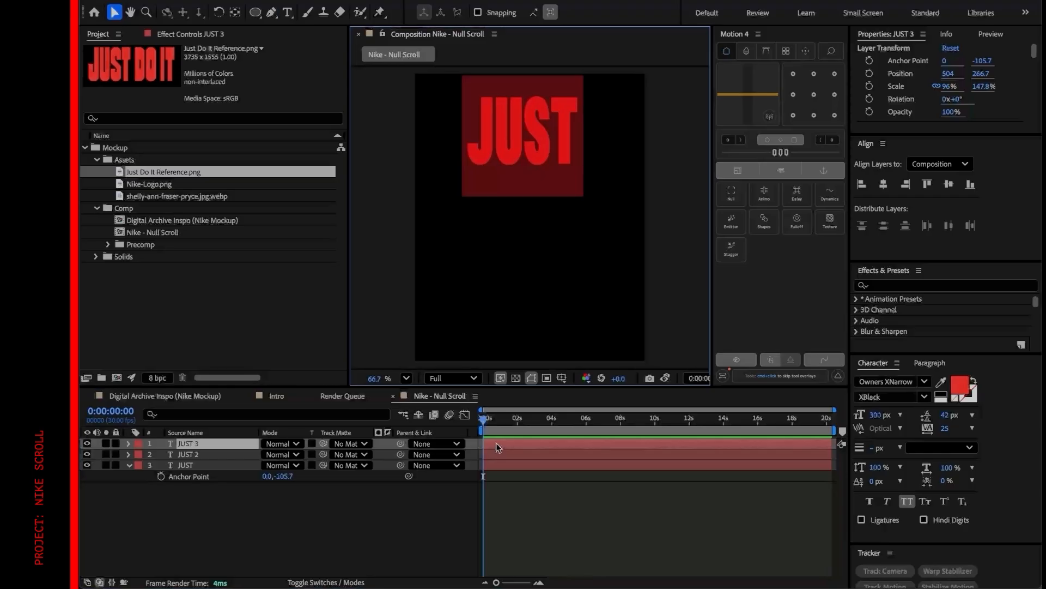
{"action": "type", "text": "DO"}
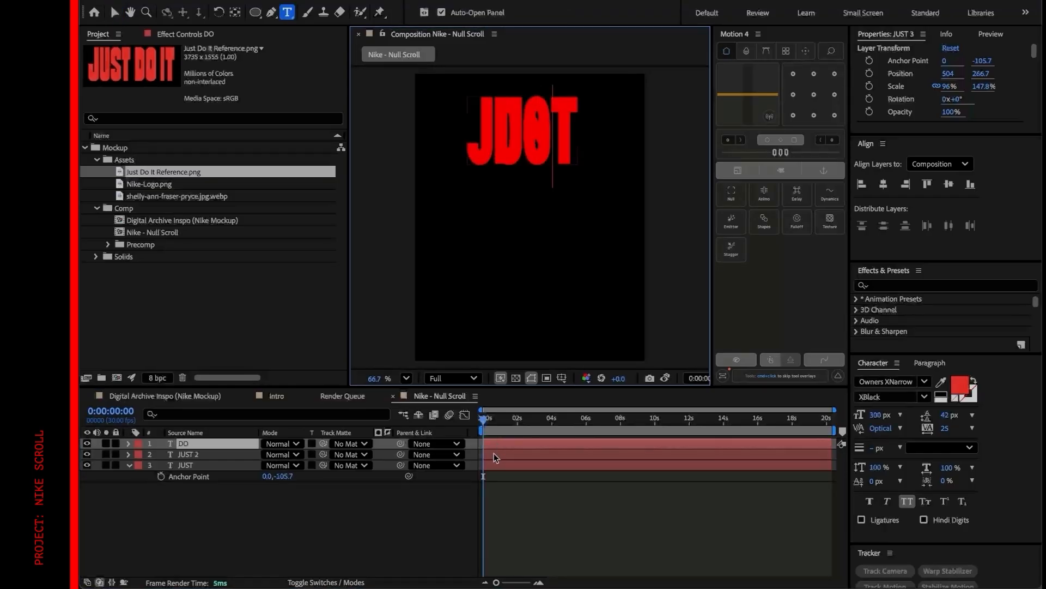
{"action": "double_click", "coordinate": [493, 453]}
{"action": "type", "text": "IT"}
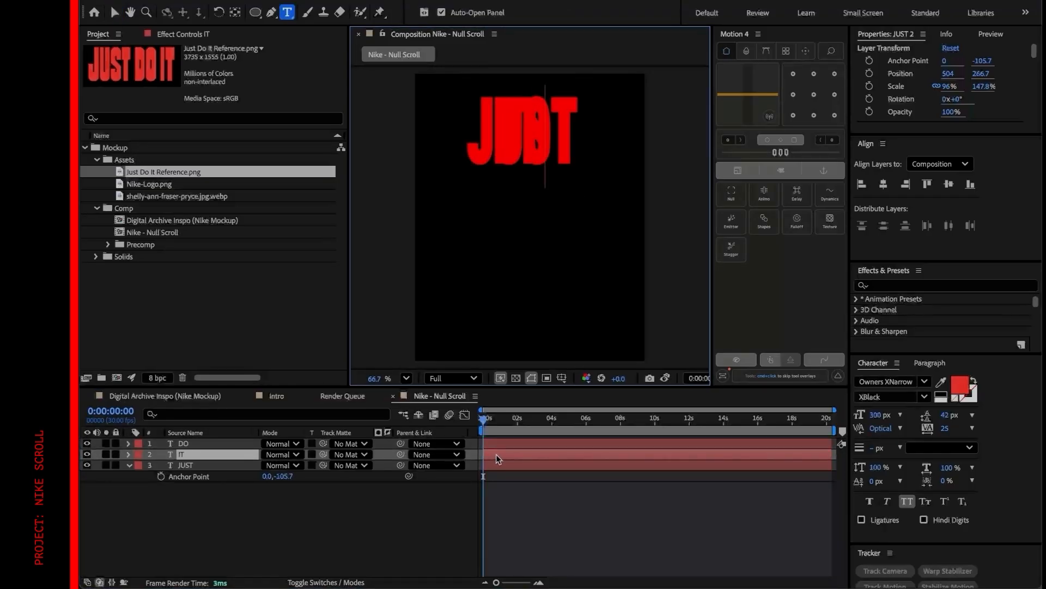
Move the text layers so JUST, DO and IT are stacked top to bottom in the composition.
{"action": "left_click", "coordinate": [496, 454]}
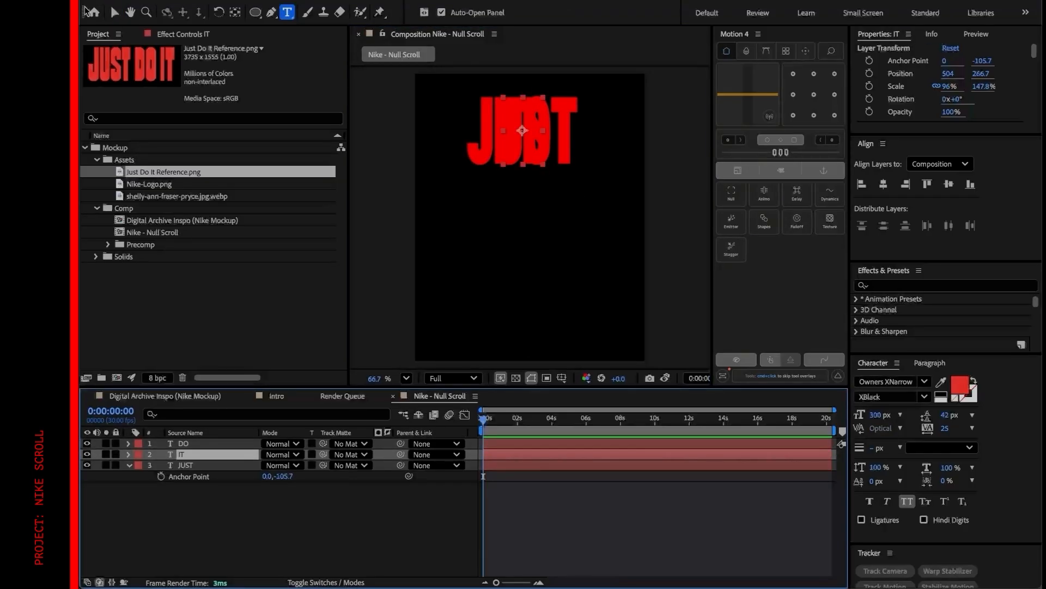
{"action": "left_click", "coordinate": [114, 11]}
{"action": "left_click_drag", "start_coordinate": [533, 149], "coordinate": [539, 326]}
{"action": "left_click_drag", "start_coordinate": [532, 149], "coordinate": [544, 235]}
{"action": "left_click_drag", "start_coordinate": [537, 152], "coordinate": [542, 152]}
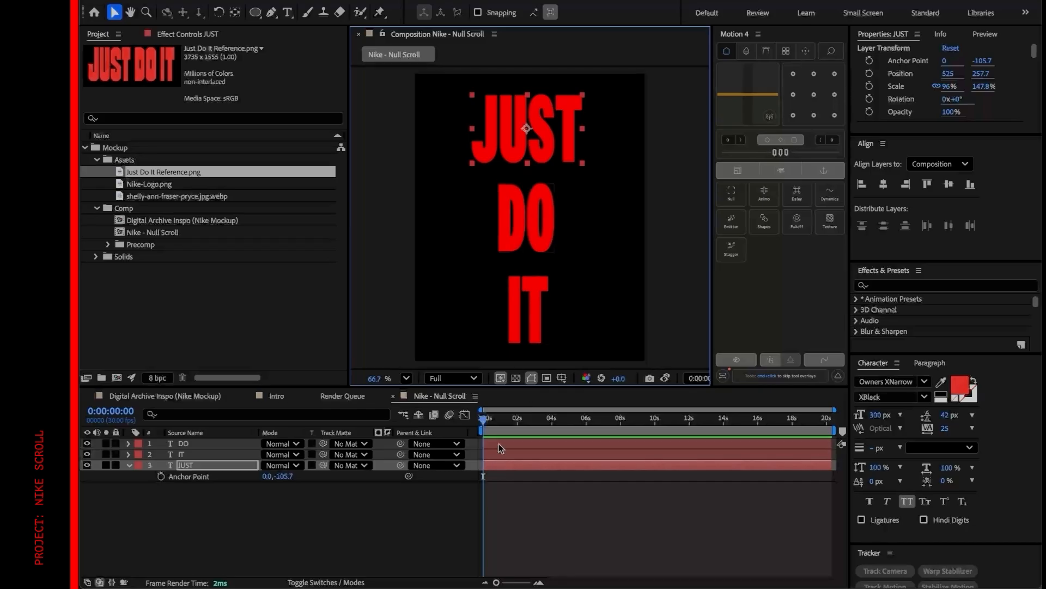
Select all three text layers, centre them horizontally on the composition and distribute them vertically across the selection.
{"action": "key", "text": "ctrl+a"}
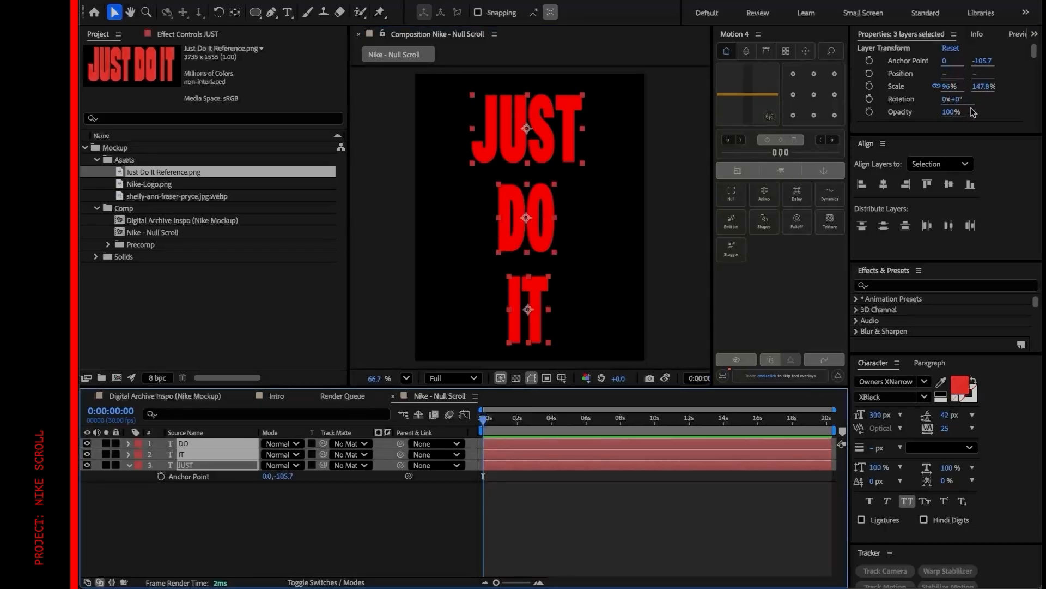
{"action": "left_click", "coordinate": [939, 167]}
{"action": "left_click", "coordinate": [951, 203]}
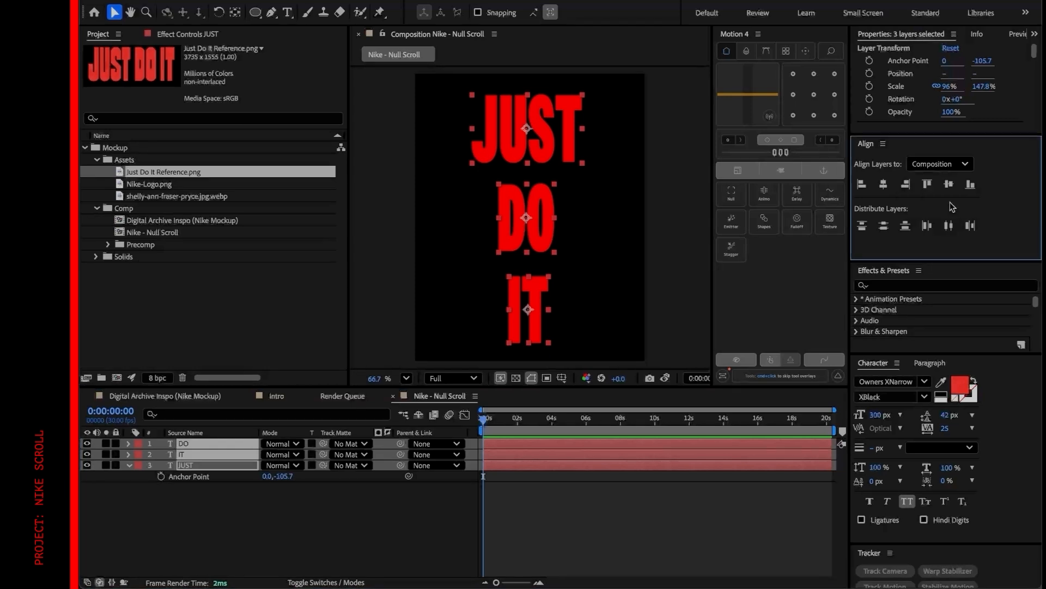
{"action": "left_click", "coordinate": [884, 185]}
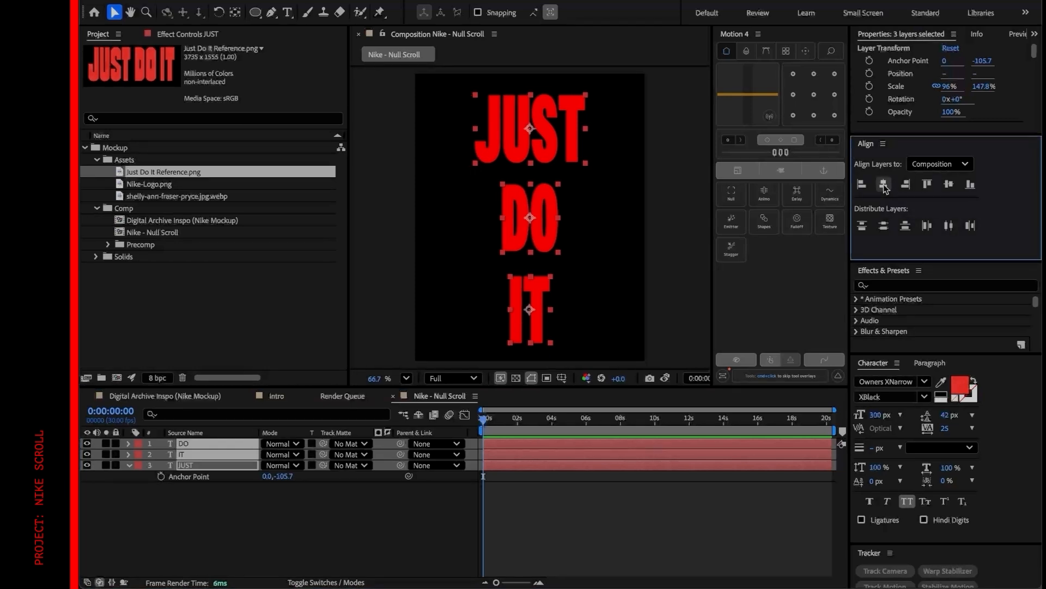
{"action": "left_click", "coordinate": [943, 166]}
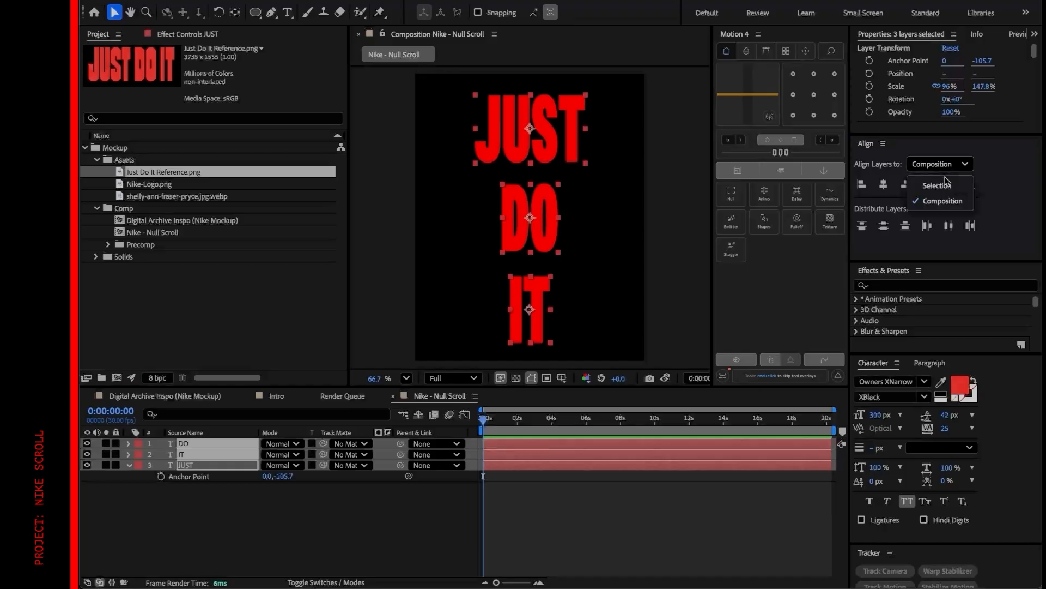
{"action": "left_click", "coordinate": [943, 186]}
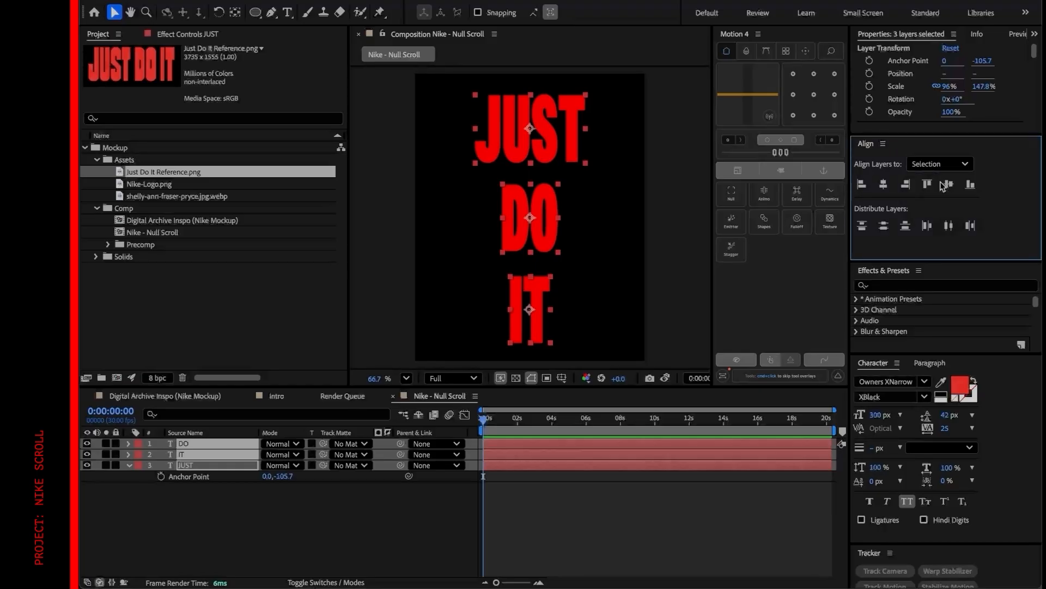
{"action": "left_click", "coordinate": [883, 226]}
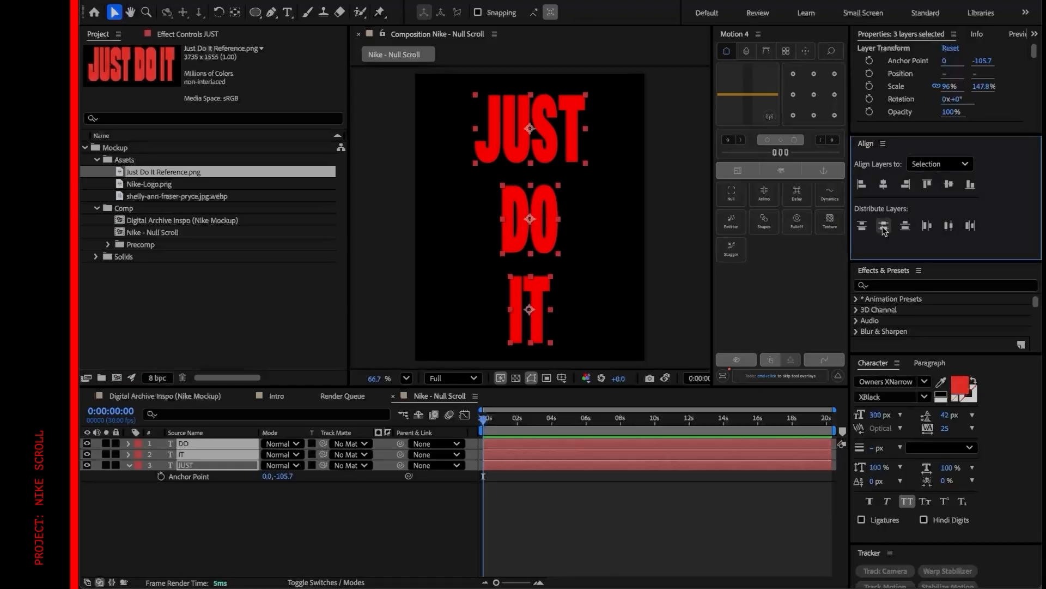
{"action": "left_click", "coordinate": [526, 518]}
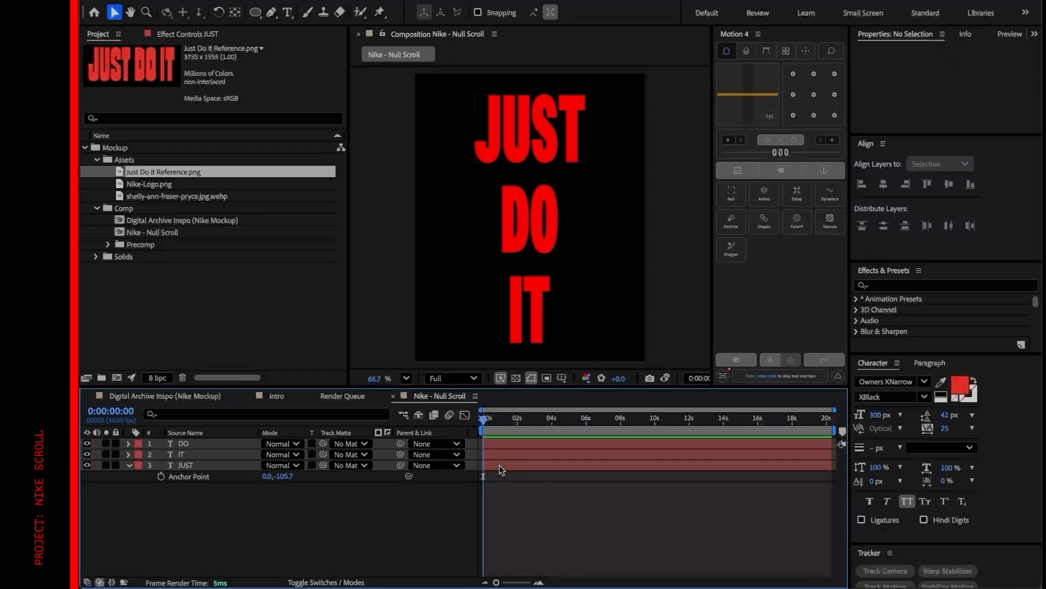
Scale all three text layers up together to 132.4, 203.8%.
{"action": "left_click", "coordinate": [499, 465]}
{"action": "left_click", "coordinate": [505, 443], "text": "shift"}
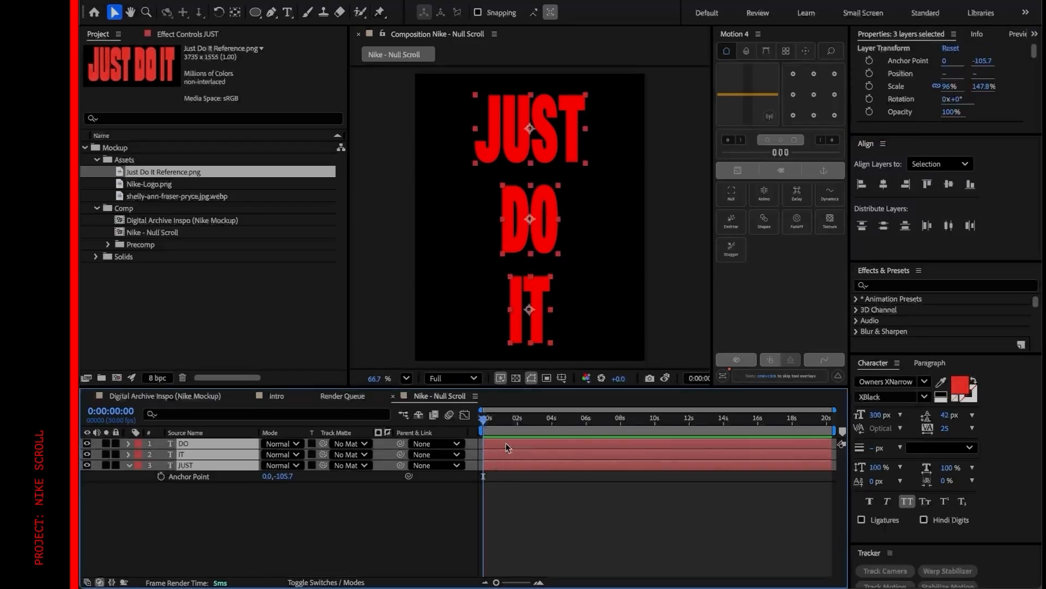
{"action": "key", "text": "s"}
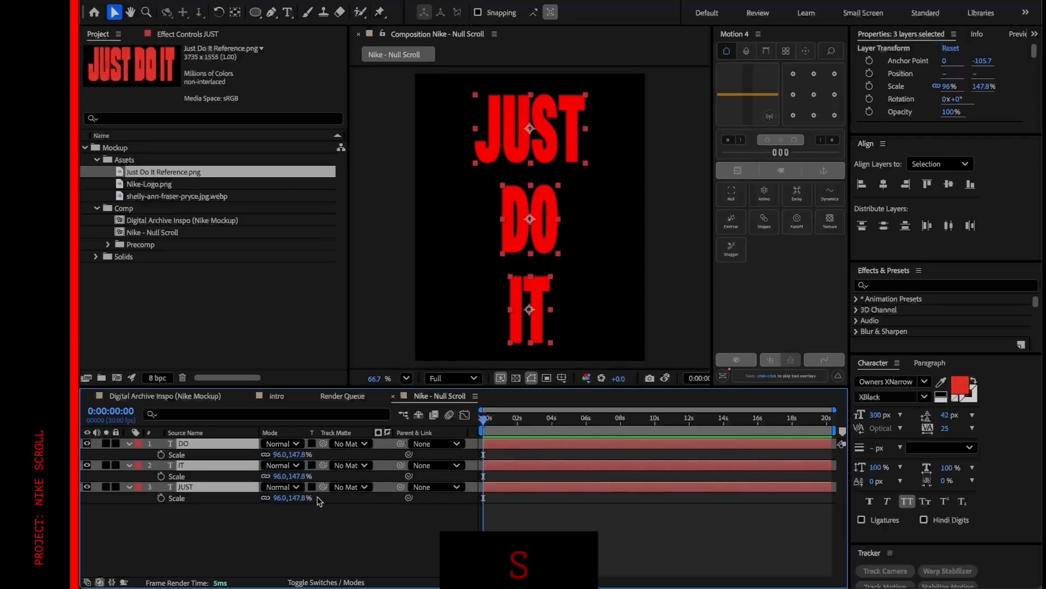
{"action": "left_click_drag", "start_coordinate": [302, 498], "coordinate": [334, 500]}
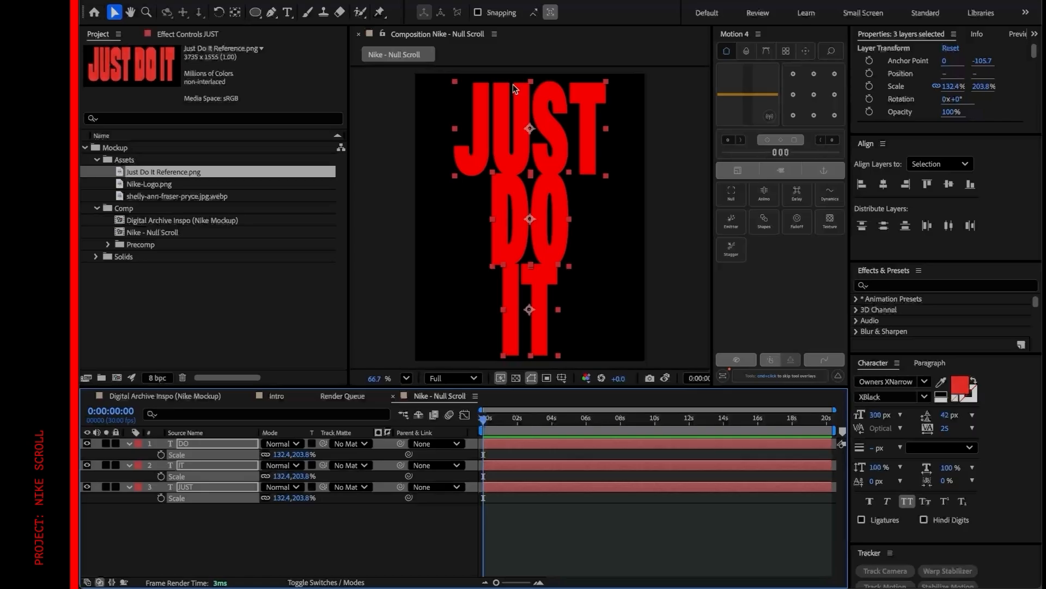
Compare against the reference composition and set all three text layers' scale to 123.9, 190.8%.
{"action": "left_click", "coordinate": [146, 397]}
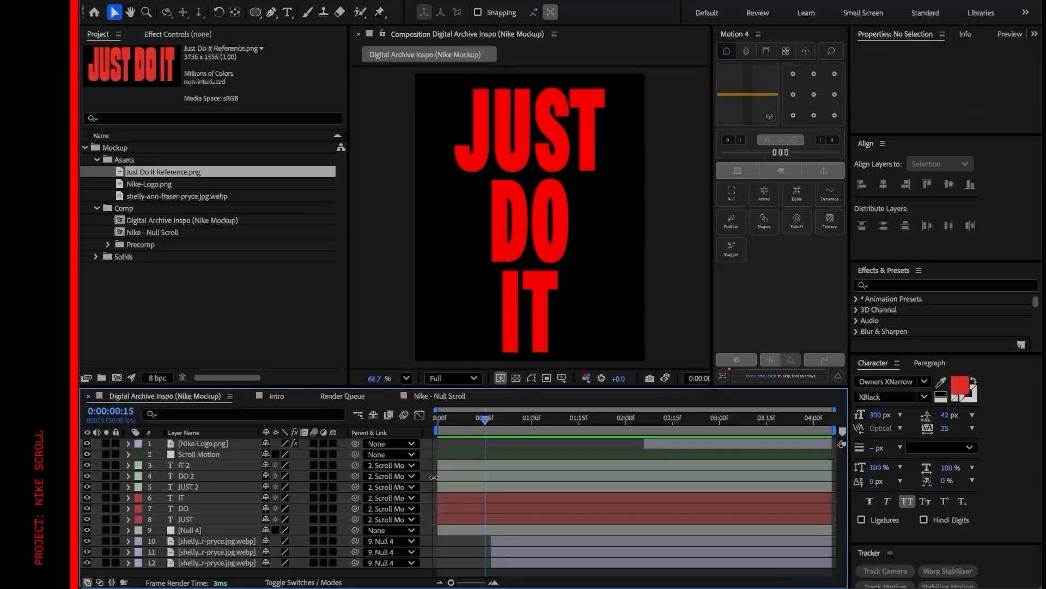
{"action": "left_click", "coordinate": [488, 418]}
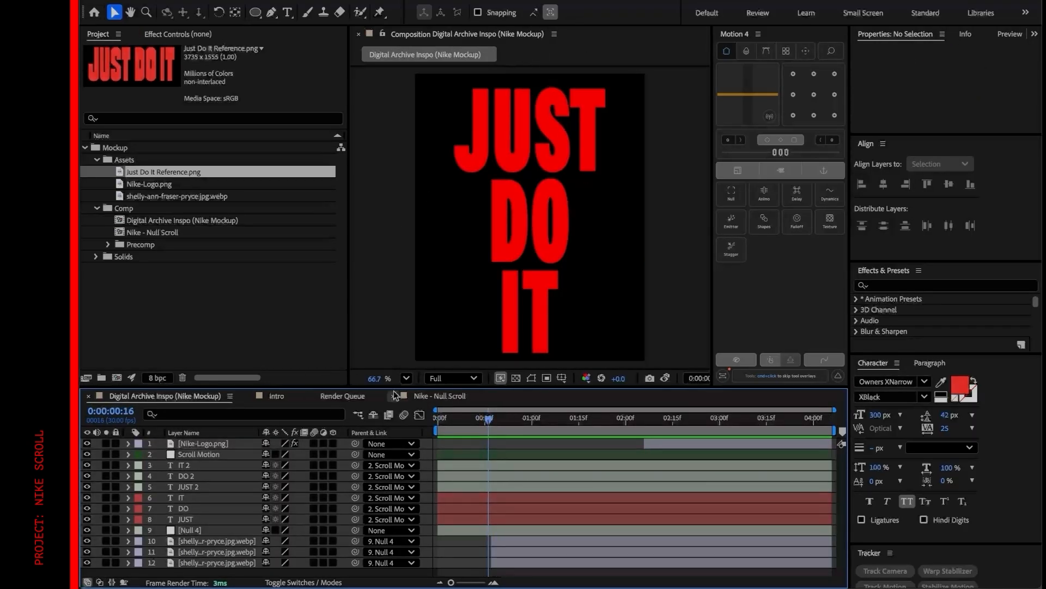
{"action": "left_click", "coordinate": [433, 396]}
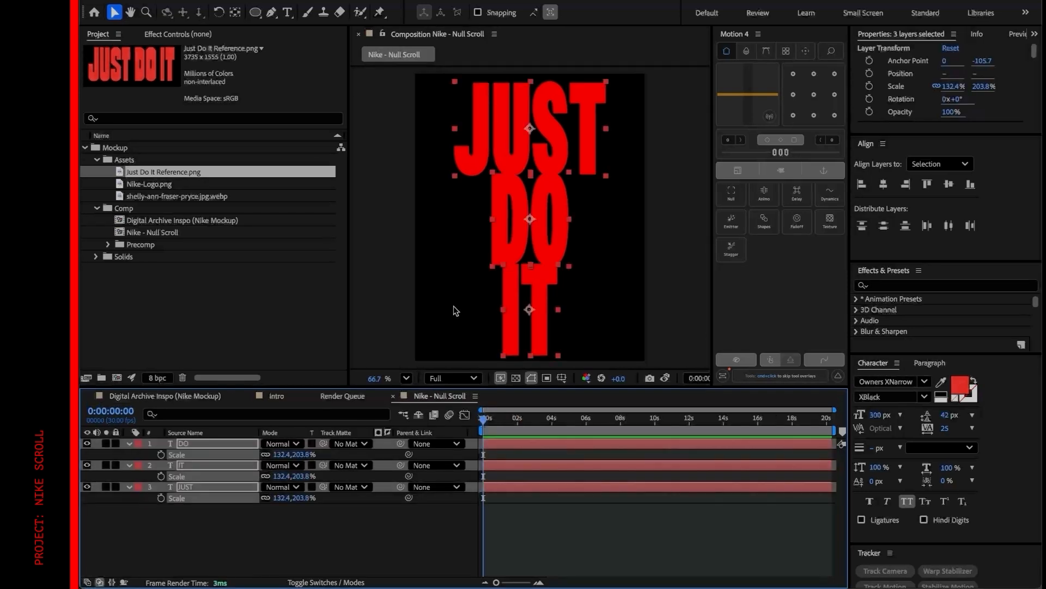
{"action": "left_click_drag", "start_coordinate": [295, 476], "coordinate": [292, 478]}
{"action": "left_click", "coordinate": [561, 550]}
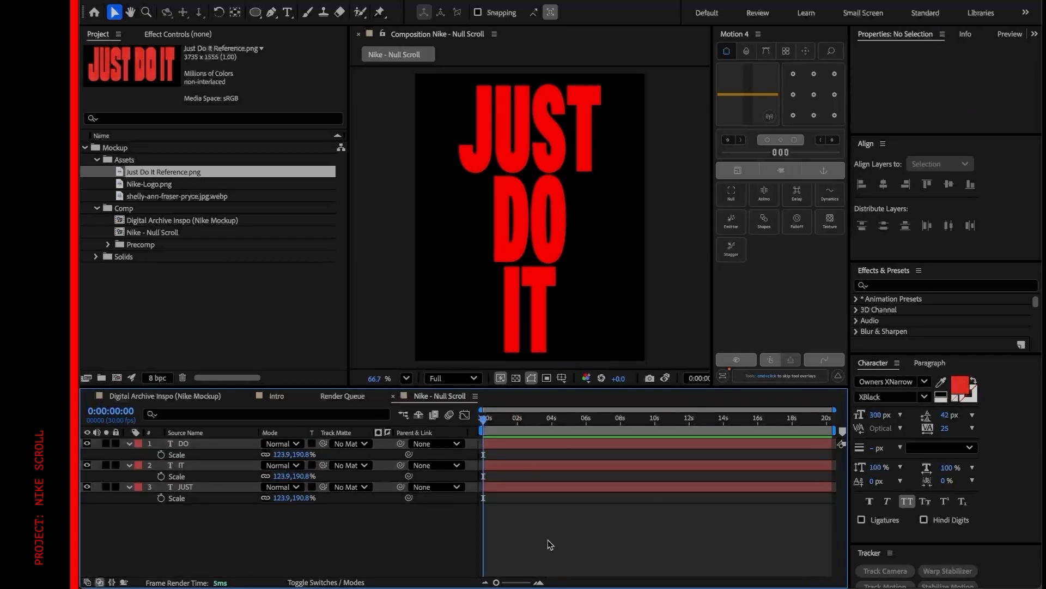
Inspect each text layer's transform properties in turn, then deselect them.
{"action": "left_click", "coordinate": [523, 445]}
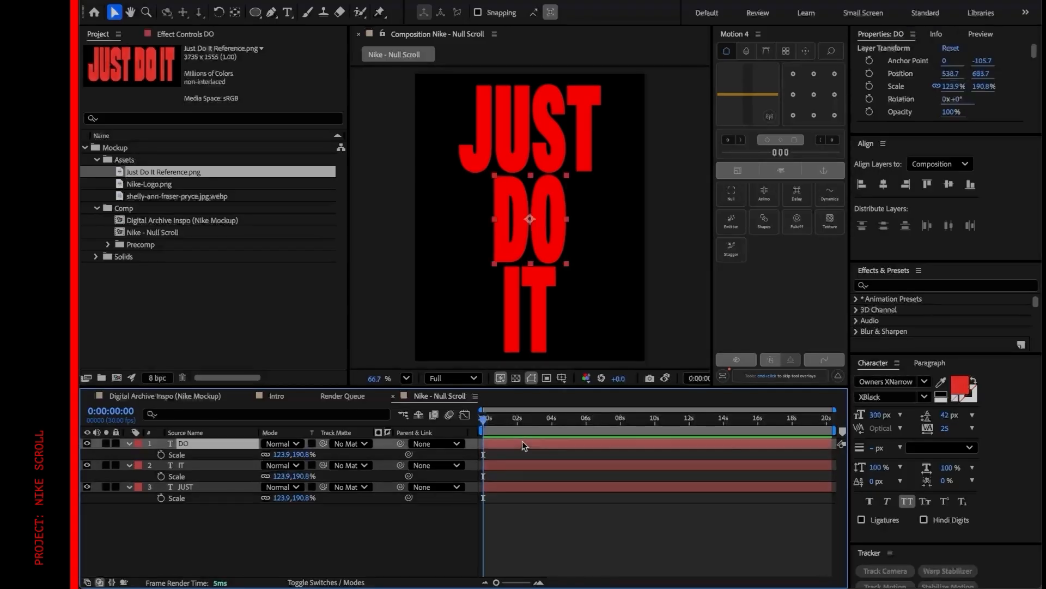
{"action": "left_click", "coordinate": [500, 489]}
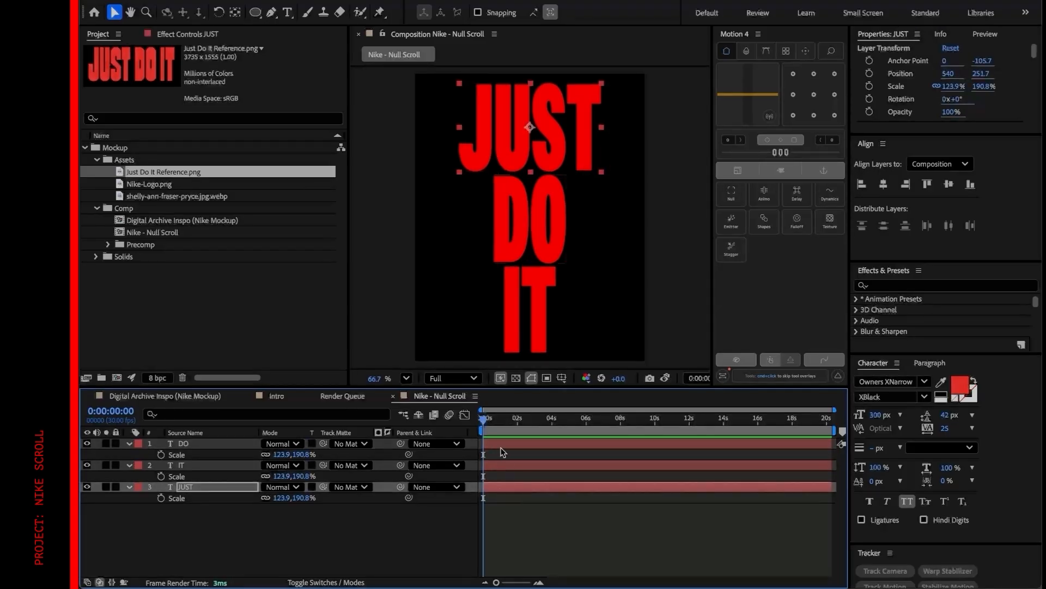
{"action": "left_click", "coordinate": [502, 445]}
{"action": "left_click", "coordinate": [495, 462]}
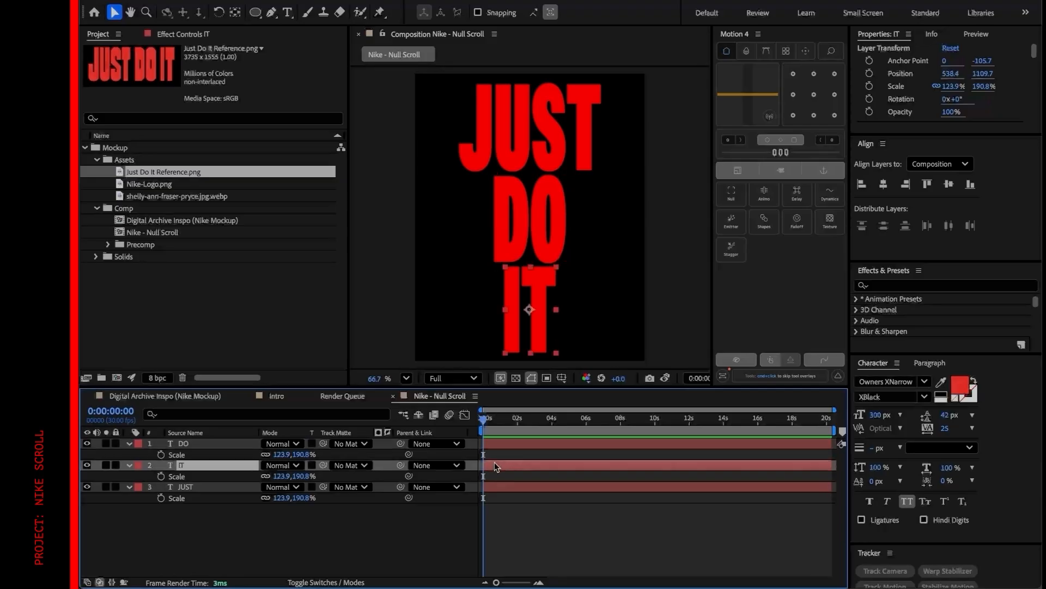
{"action": "key", "text": "super+shift+a"}
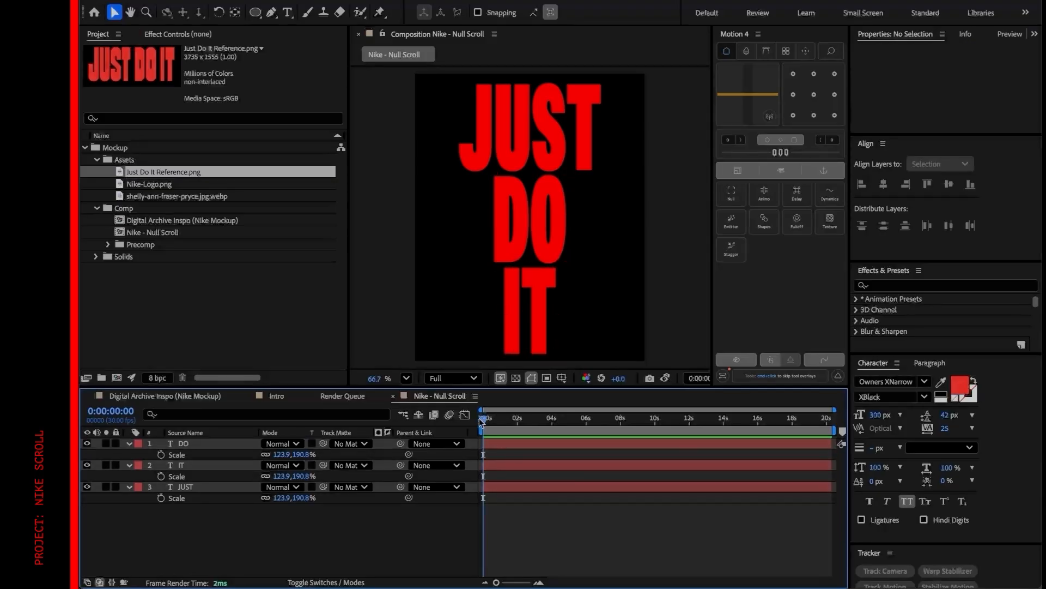
Select all three text layers, check the reference timing, and add Scale keyframes to each at the start.
{"action": "key", "text": "super+a"}
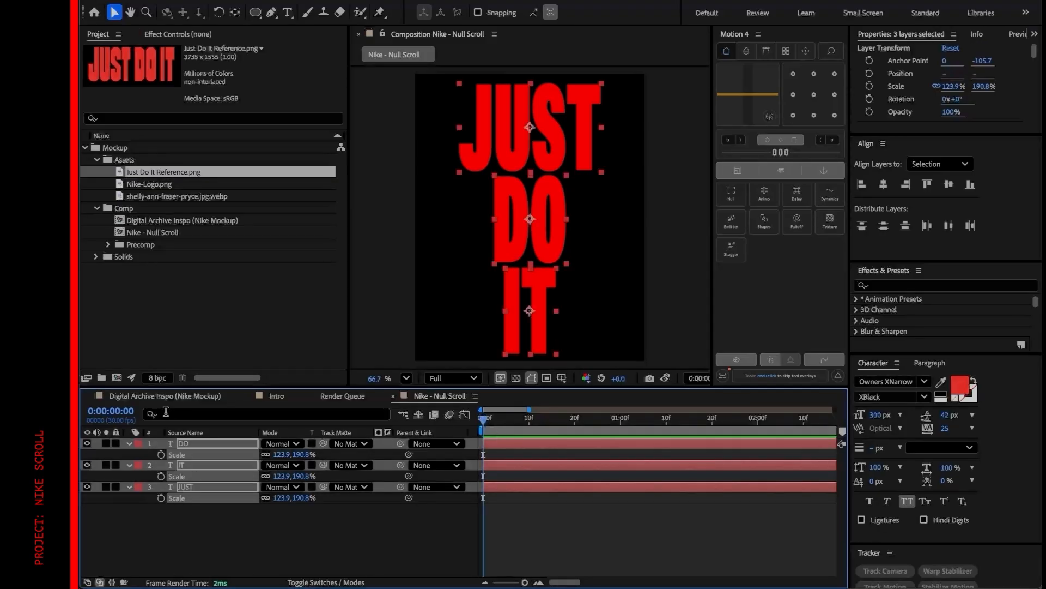
{"action": "left_click", "coordinate": [165, 396]}
{"action": "mouse_move", "coordinate": [466, 420]}
{"action": "left_mouse_down"}
{"action": "mouse_move", "coordinate": [436, 419]}
{"action": "mouse_move", "coordinate": [485, 424]}
{"action": "left_mouse_up"}
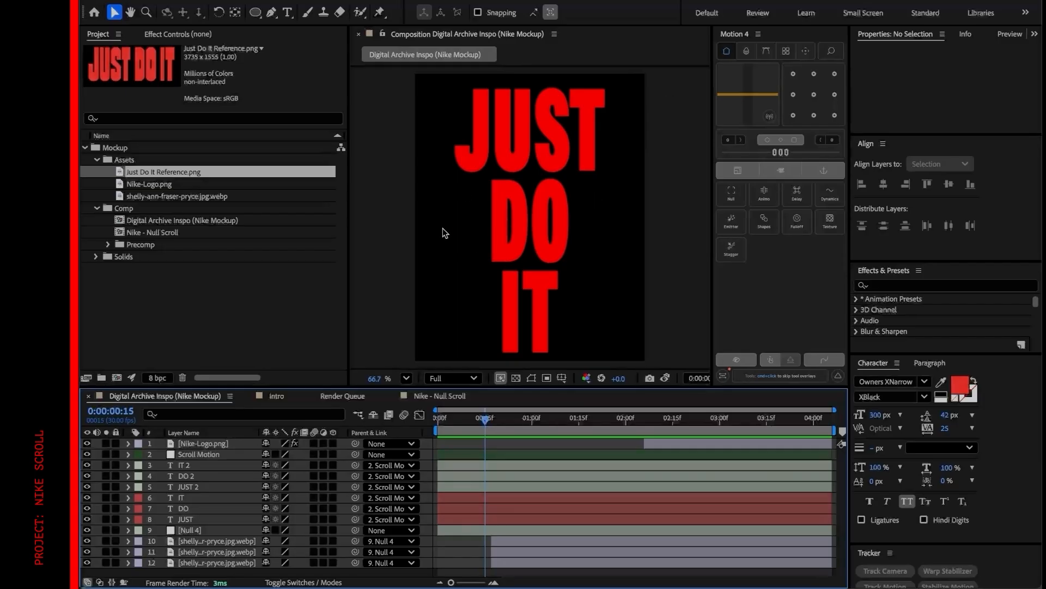
{"action": "left_click", "coordinate": [426, 398]}
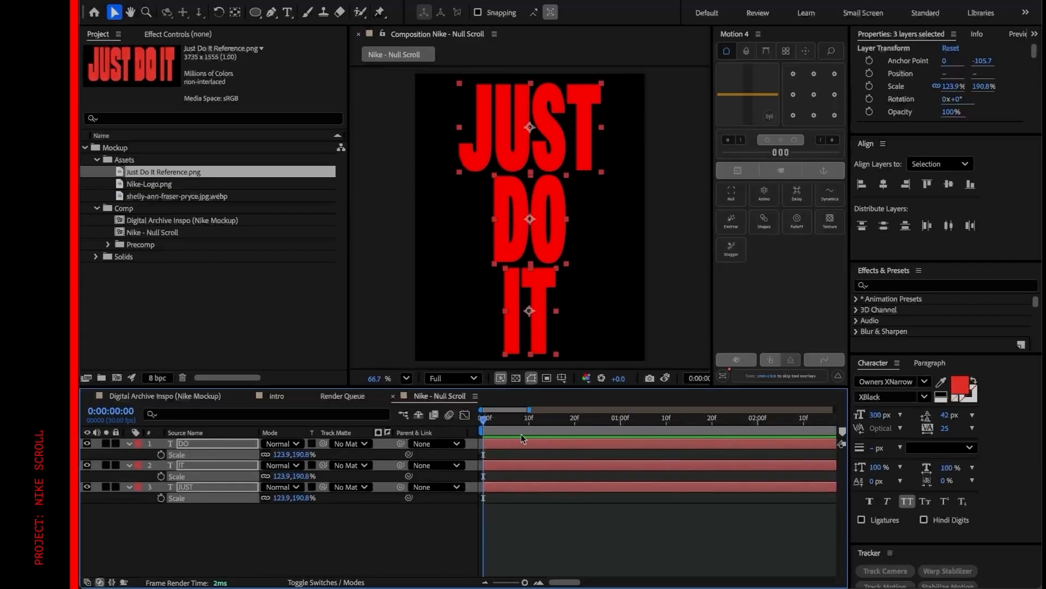
{"action": "left_click", "coordinate": [492, 441]}
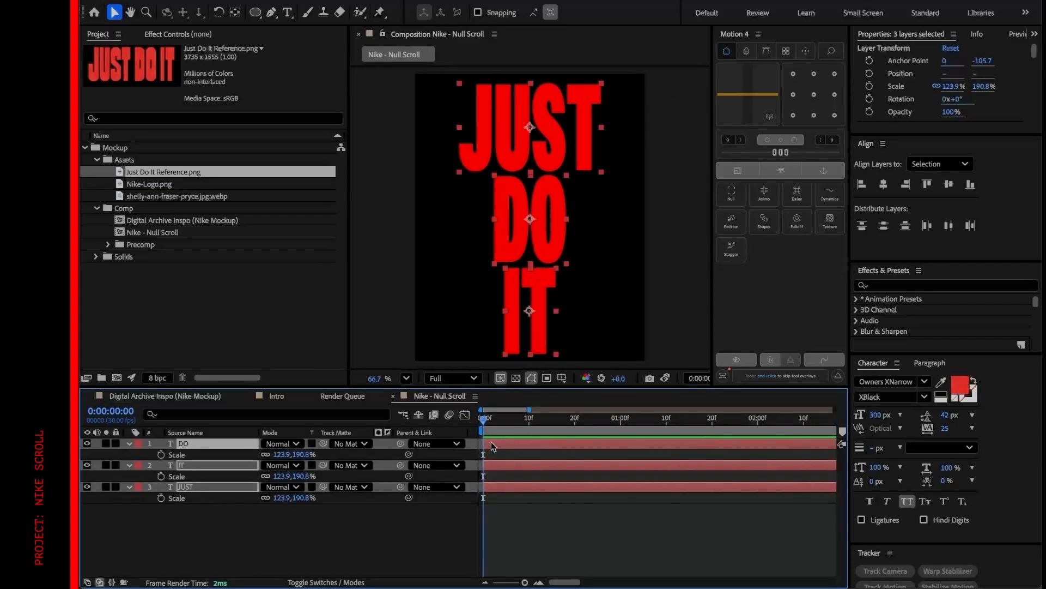
{"action": "left_click", "coordinate": [160, 454]}
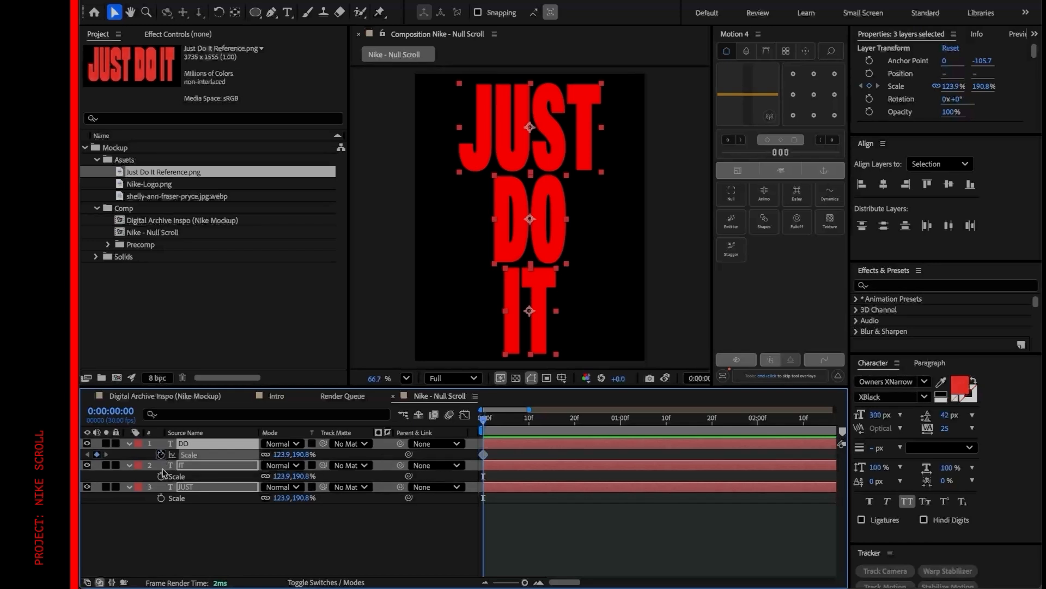
{"action": "left_click", "coordinate": [161, 476]}
{"action": "left_click", "coordinate": [161, 498]}
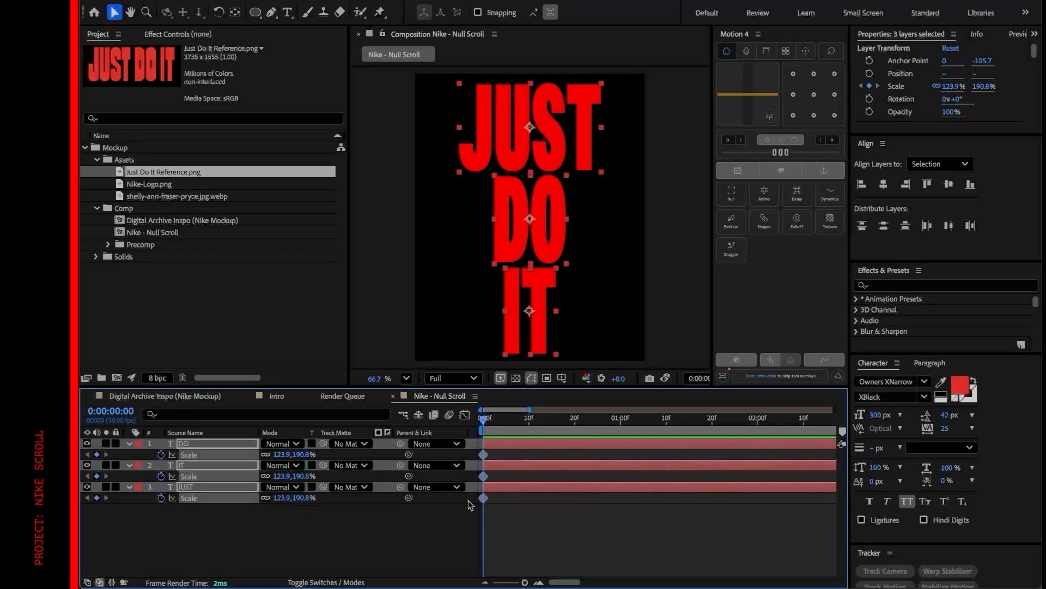
Move the scale keyframes to about frame 16 and set the starting scale at frame 0 to 35.6, 54.8%.
{"action": "left_click_drag", "start_coordinate": [484, 455], "coordinate": [557, 453]}
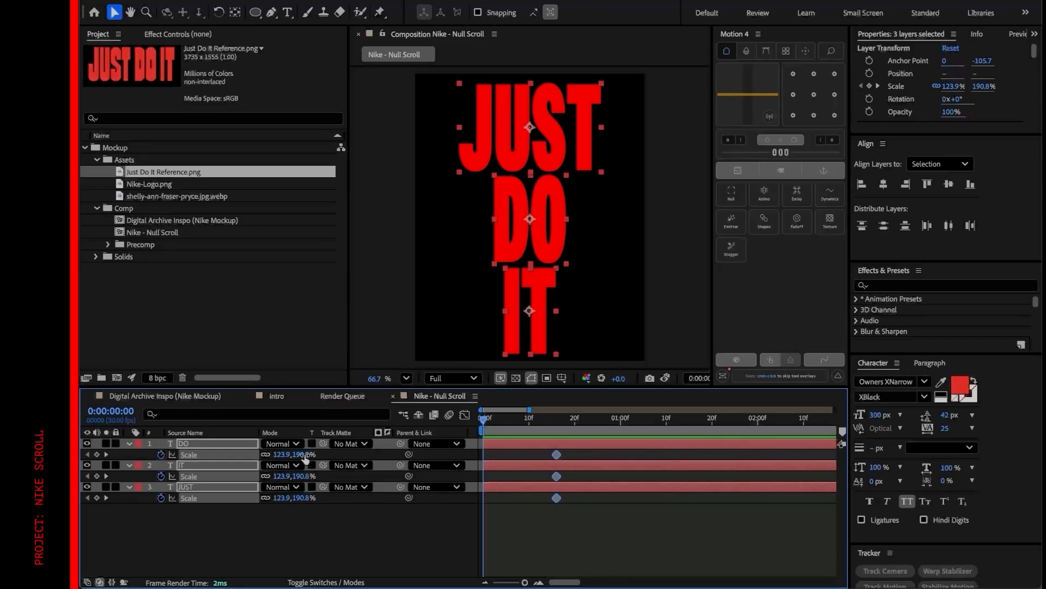
{"action": "left_click_drag", "start_coordinate": [304, 457], "coordinate": [229, 464]}
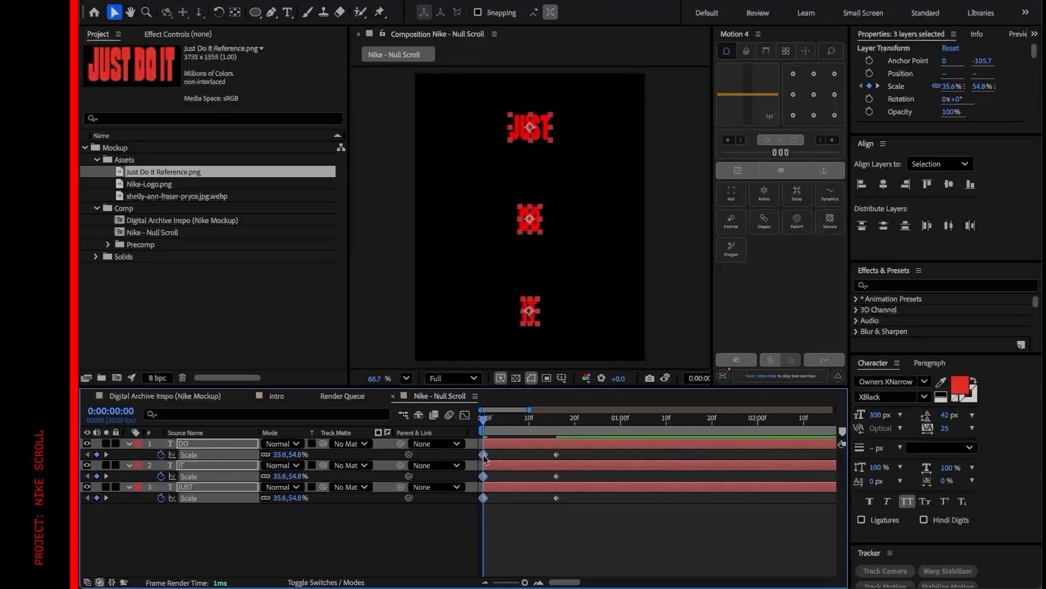
{"action": "left_click", "coordinate": [572, 530]}
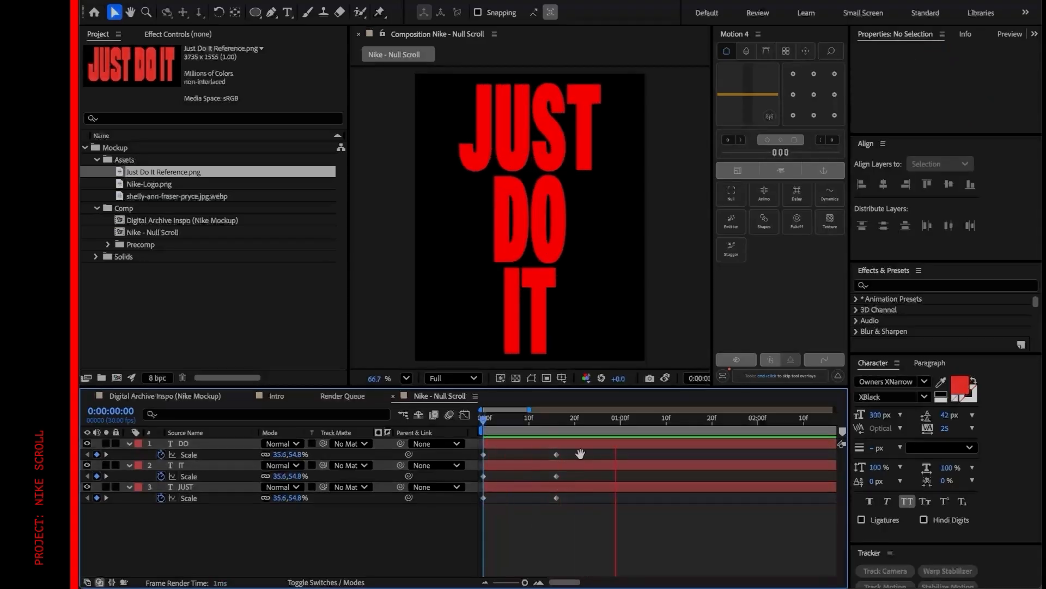
Add a new null object at frame 17 and rename it Scroll Motion.
{"action": "left_click", "coordinate": [562, 419]}
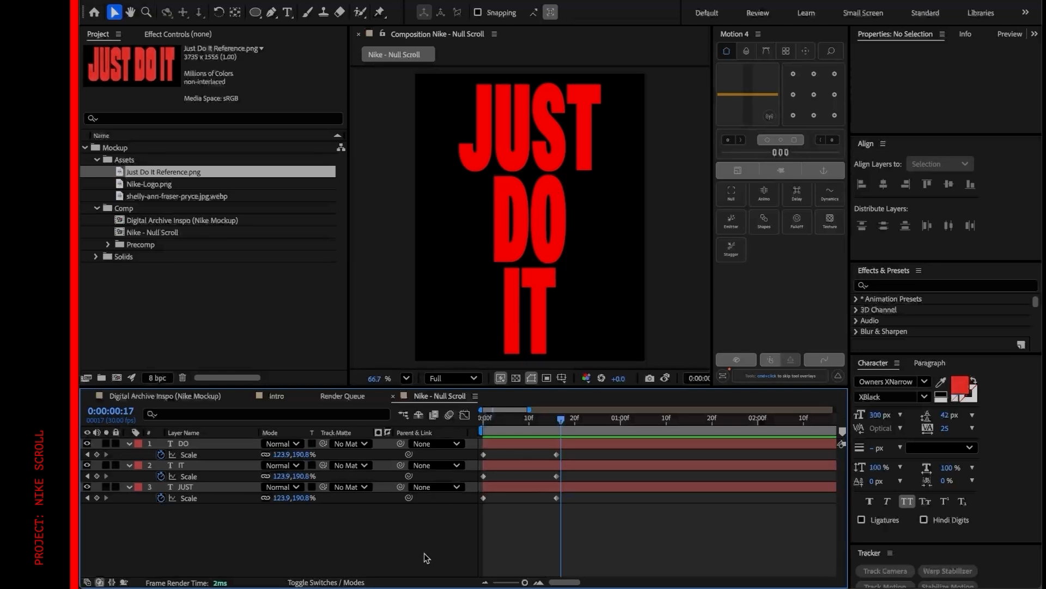
{"action": "right_click", "coordinate": [404, 529]}
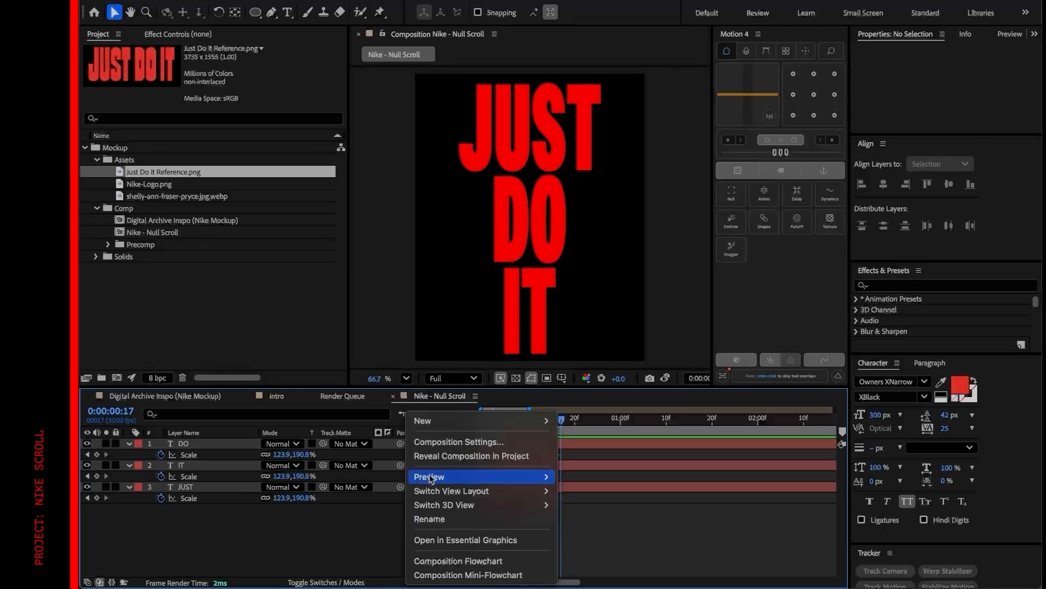
{"action": "mouse_move", "coordinate": [489, 428]}
{"action": "left_click", "coordinate": [615, 499]}
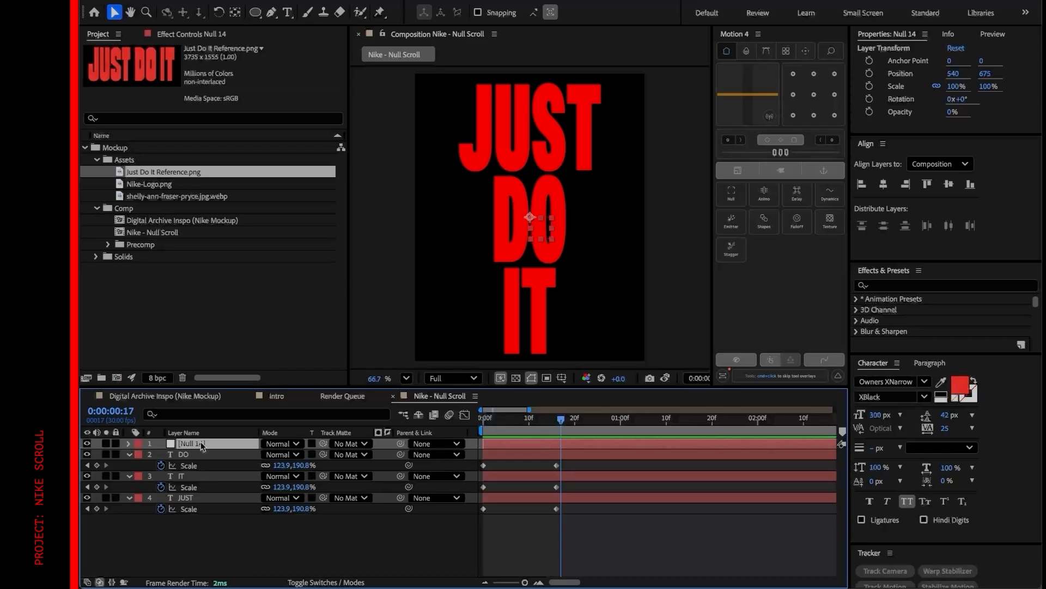
{"action": "key", "text": "Return"}
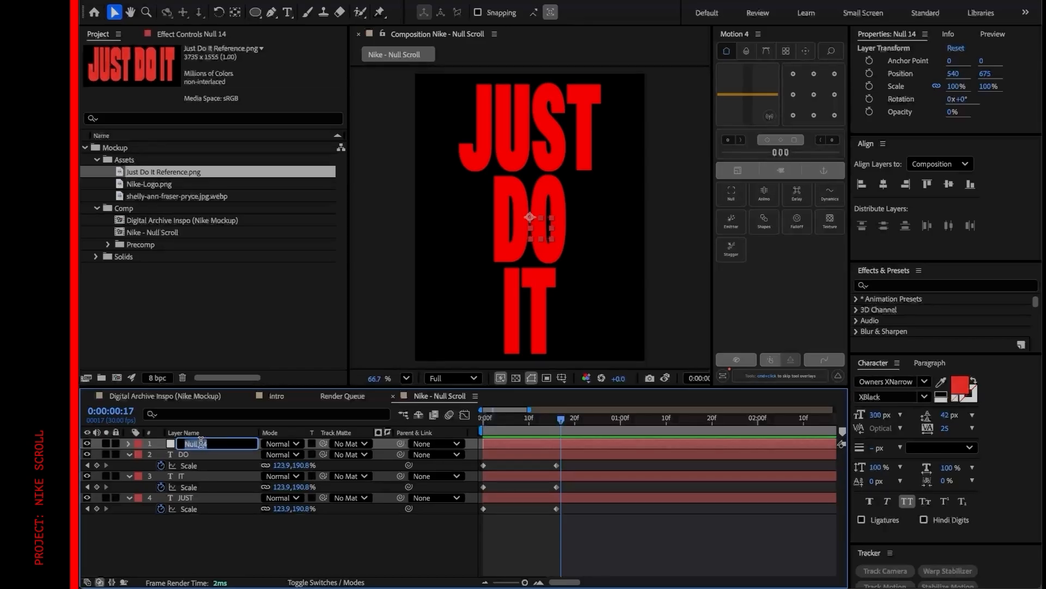
{"action": "type", "text": "Scroll Motion"}
{"action": "key", "text": "Return"}
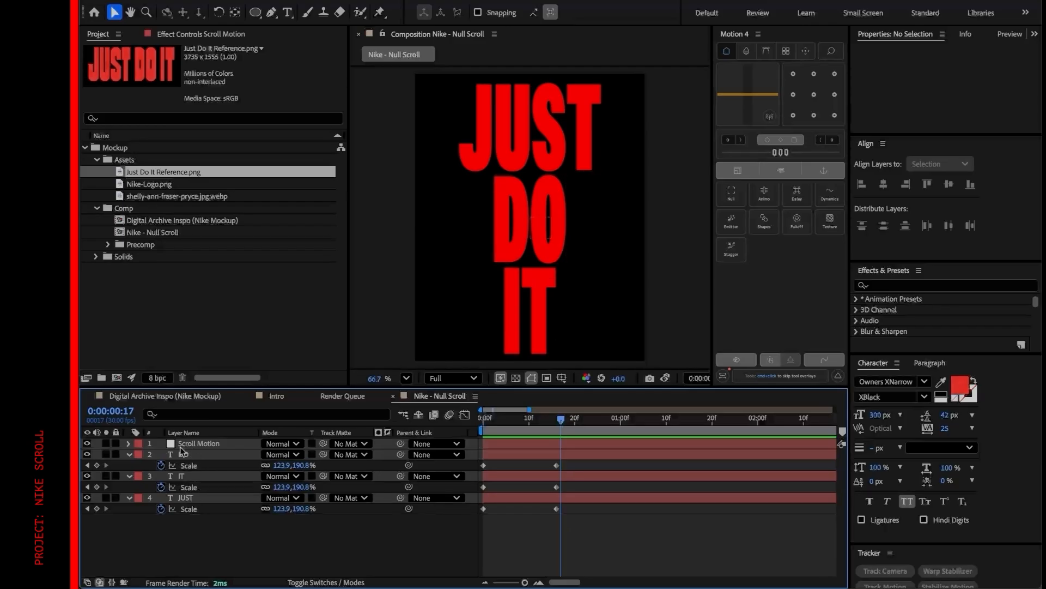
Color the Scroll Motion null green and parent the DO, IT and JUST text layers to it.
{"action": "left_click", "coordinate": [138, 445]}
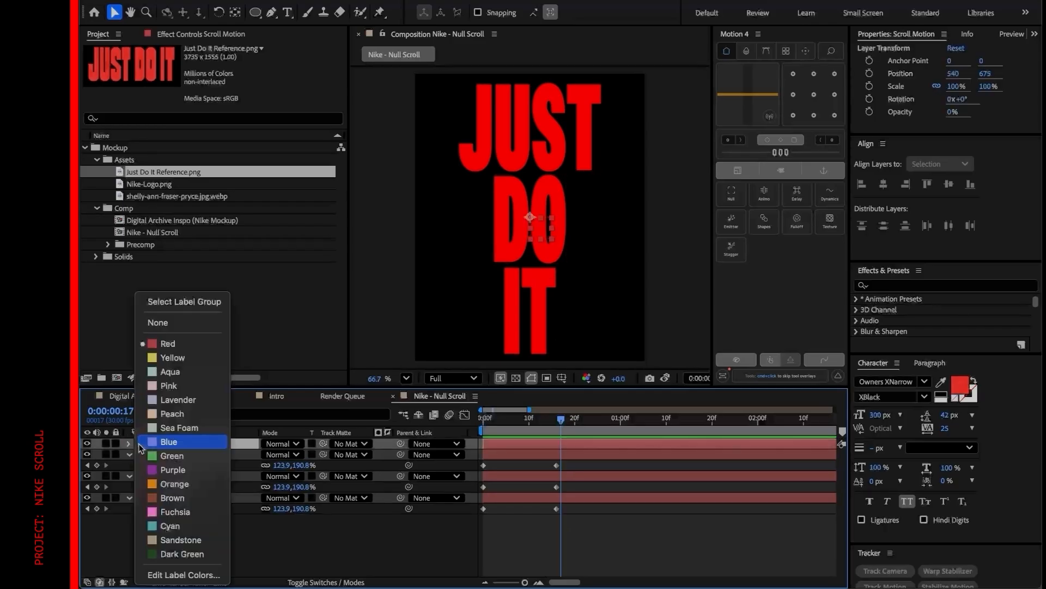
{"action": "left_click", "coordinate": [174, 457]}
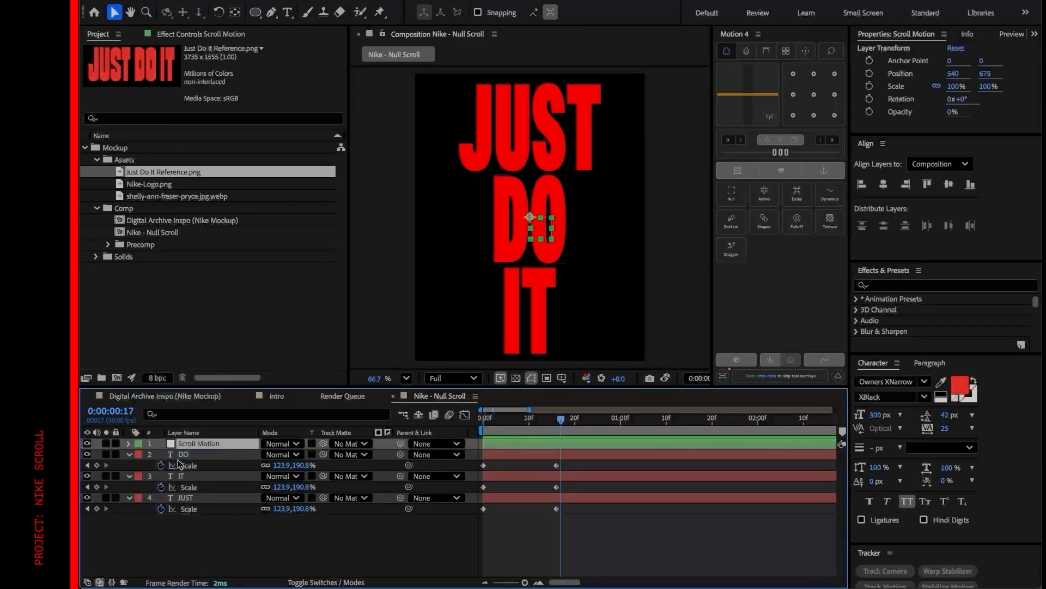
{"action": "left_click", "coordinate": [575, 457]}
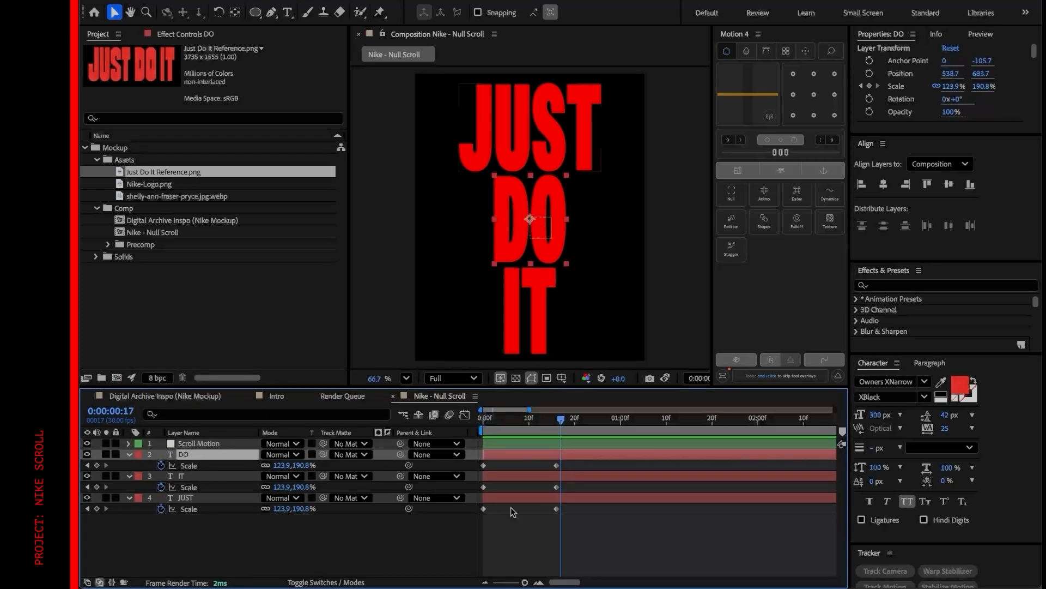
{"action": "left_click", "coordinate": [583, 500], "text": "shift"}
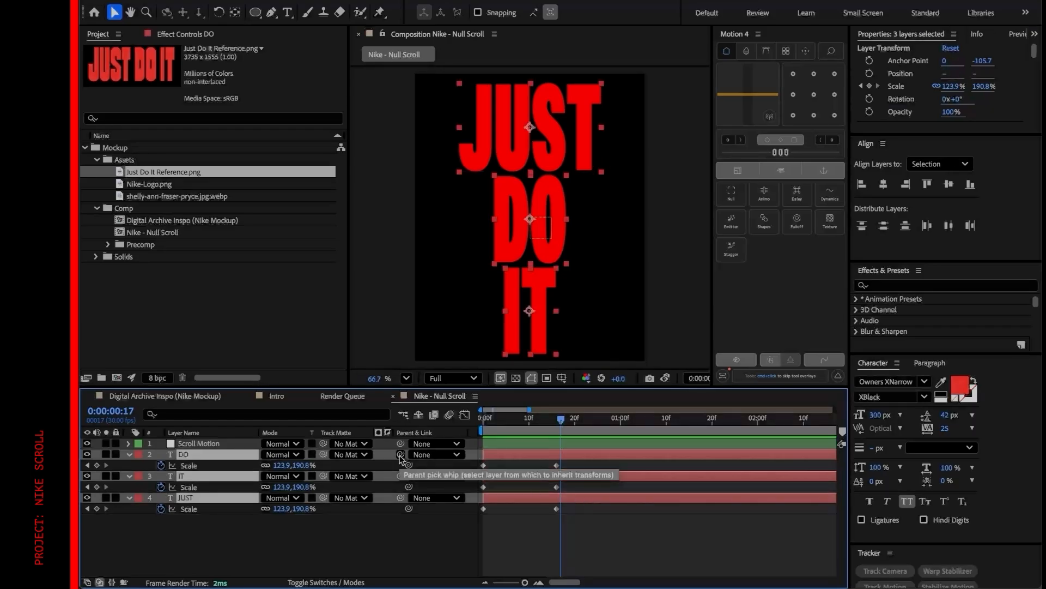
{"action": "left_click_drag", "start_coordinate": [401, 455], "coordinate": [200, 444]}
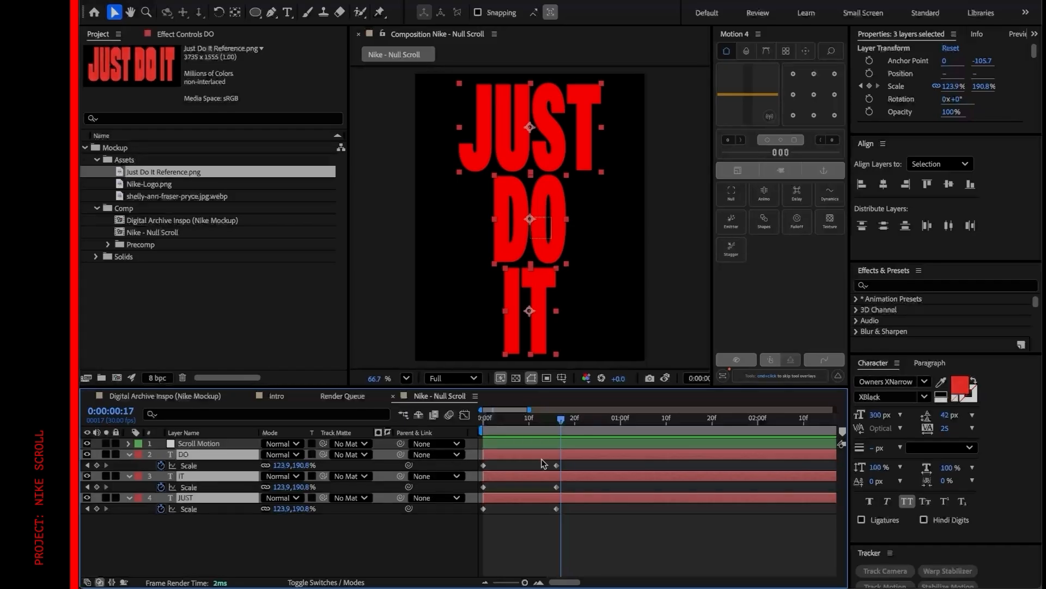
{"action": "left_click", "coordinate": [440, 455]}
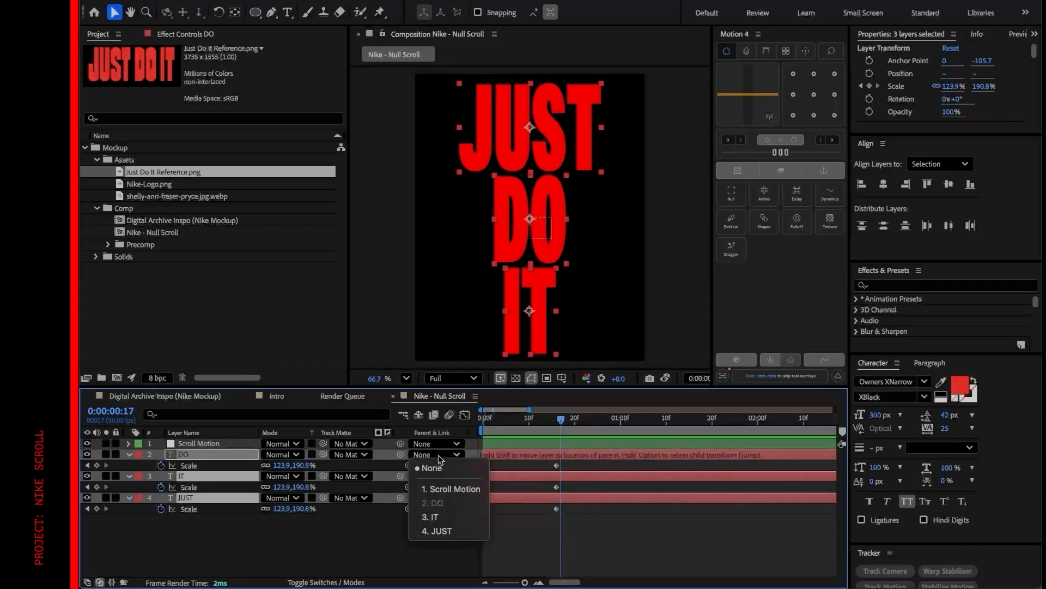
{"action": "left_click", "coordinate": [467, 489]}
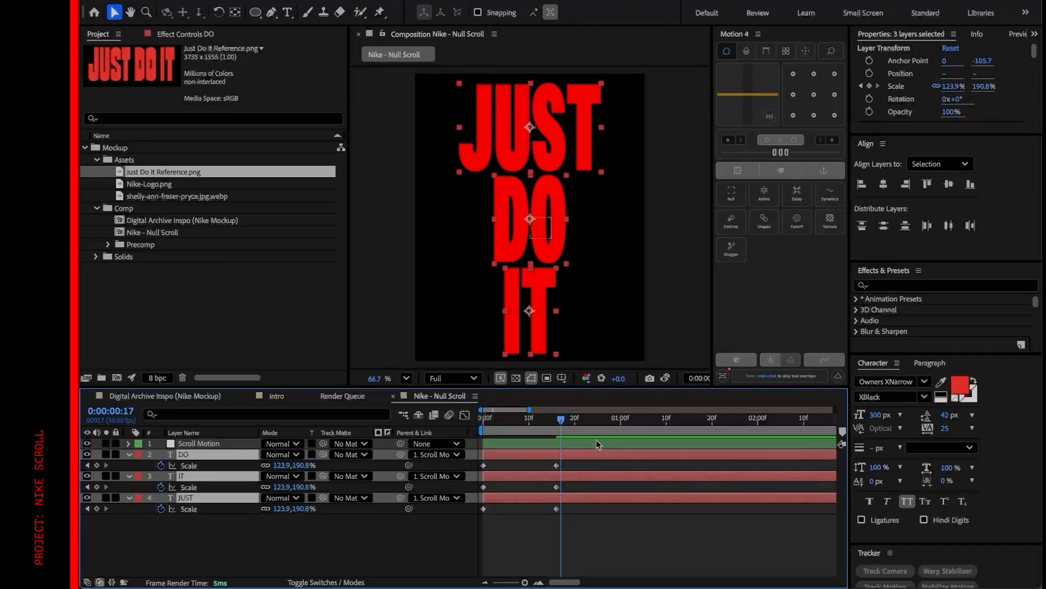
Show the Scroll Motion null's Position property and separate its dimensions into X and Y.
{"action": "left_click", "coordinate": [570, 443]}
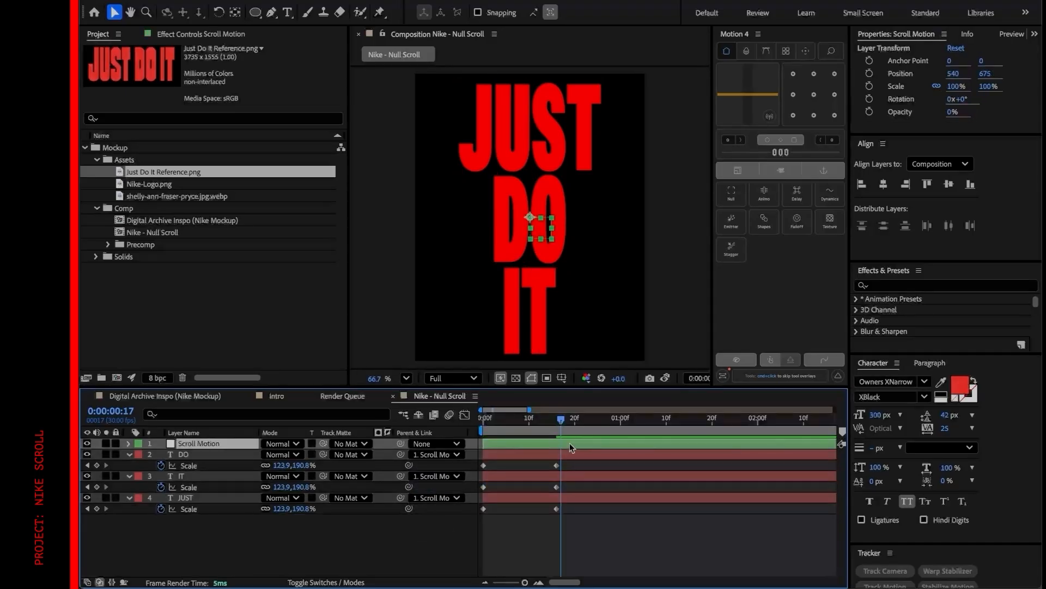
{"action": "key", "text": "p"}
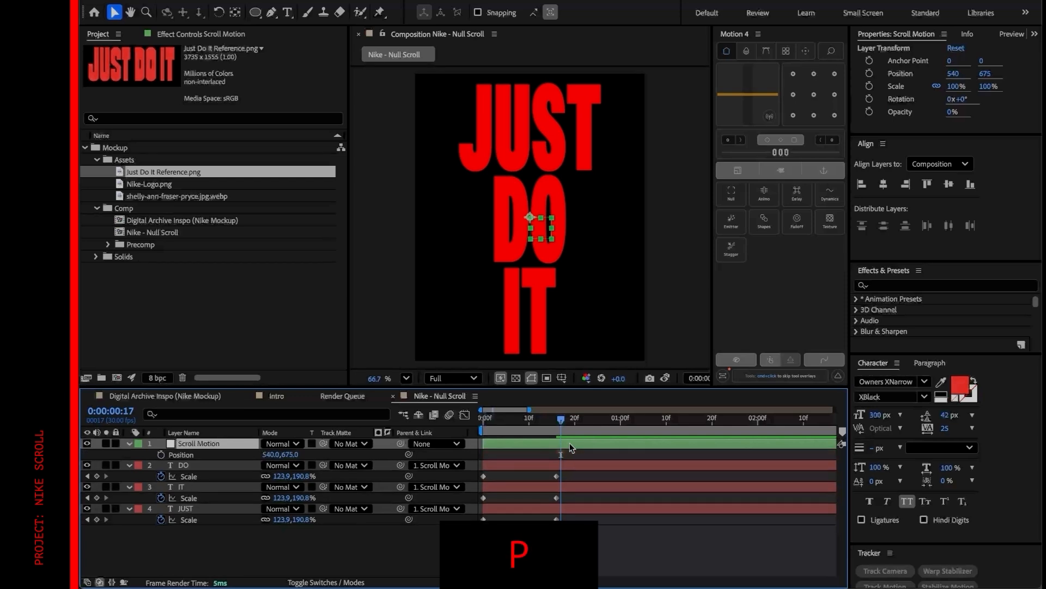
{"action": "mouse_move", "coordinate": [289, 454]}
{"action": "left_mouse_down"}
{"action": "mouse_move", "coordinate": [279, 454]}
{"action": "mouse_move", "coordinate": [360, 454]}
{"action": "mouse_move", "coordinate": [297, 455]}
{"action": "left_mouse_up"}
{"action": "key", "text": "super+z"}
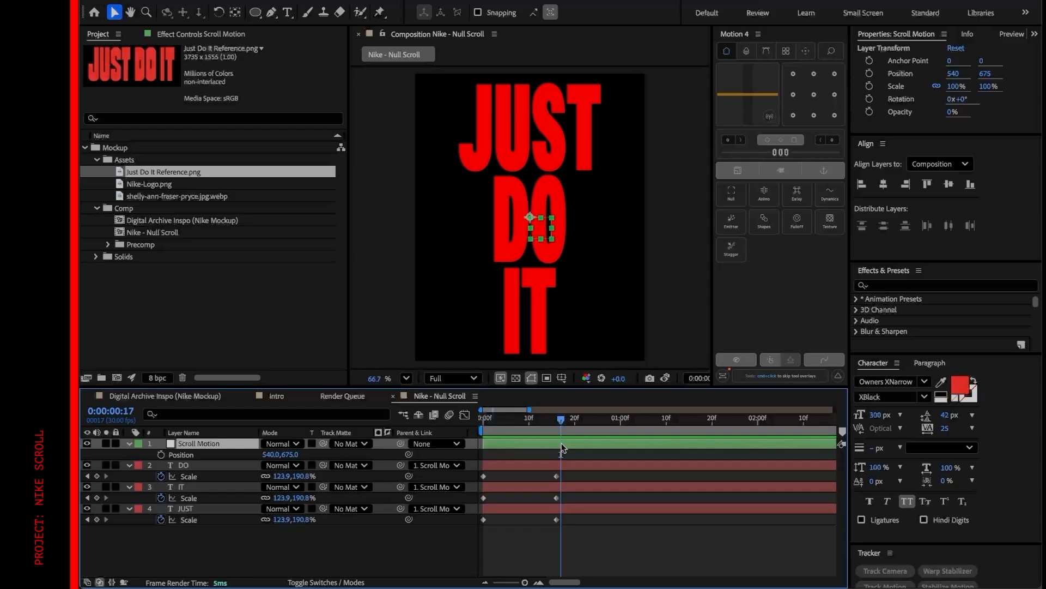
{"action": "right_click", "coordinate": [205, 456]}
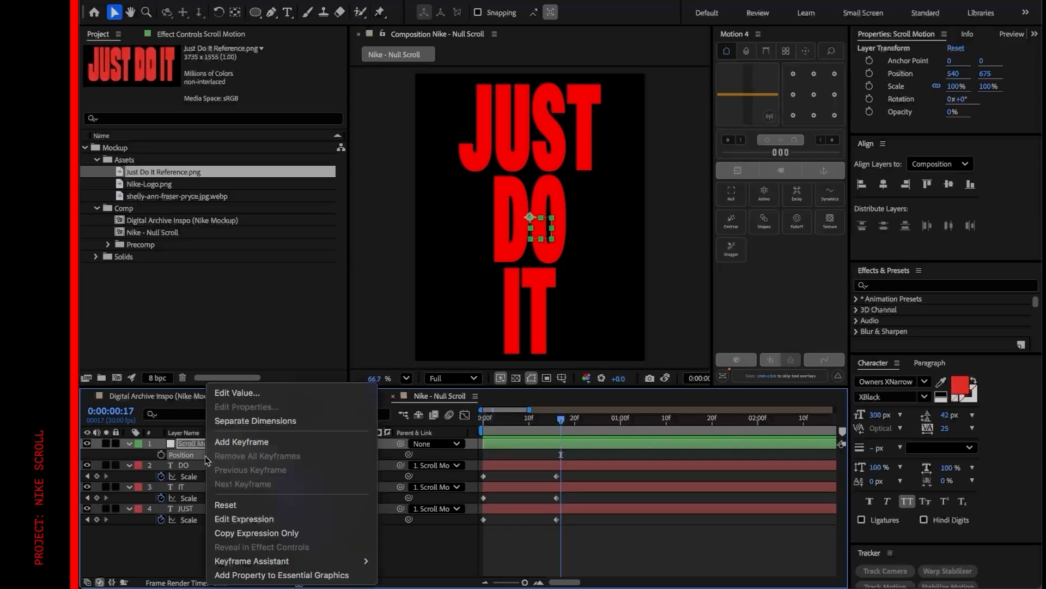
{"action": "left_click", "coordinate": [245, 423]}
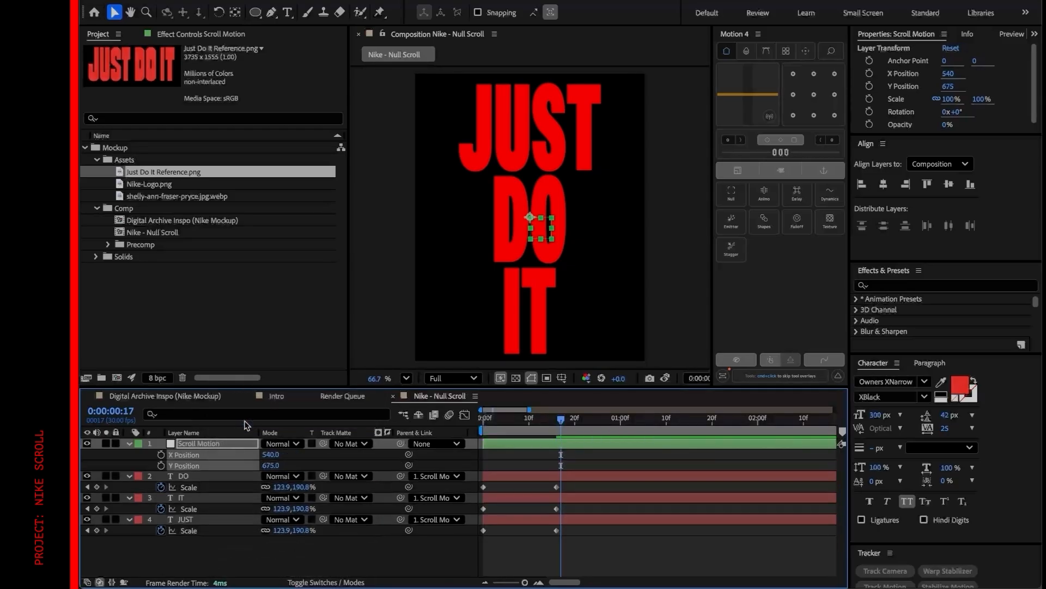
{"action": "left_click", "coordinate": [310, 460]}
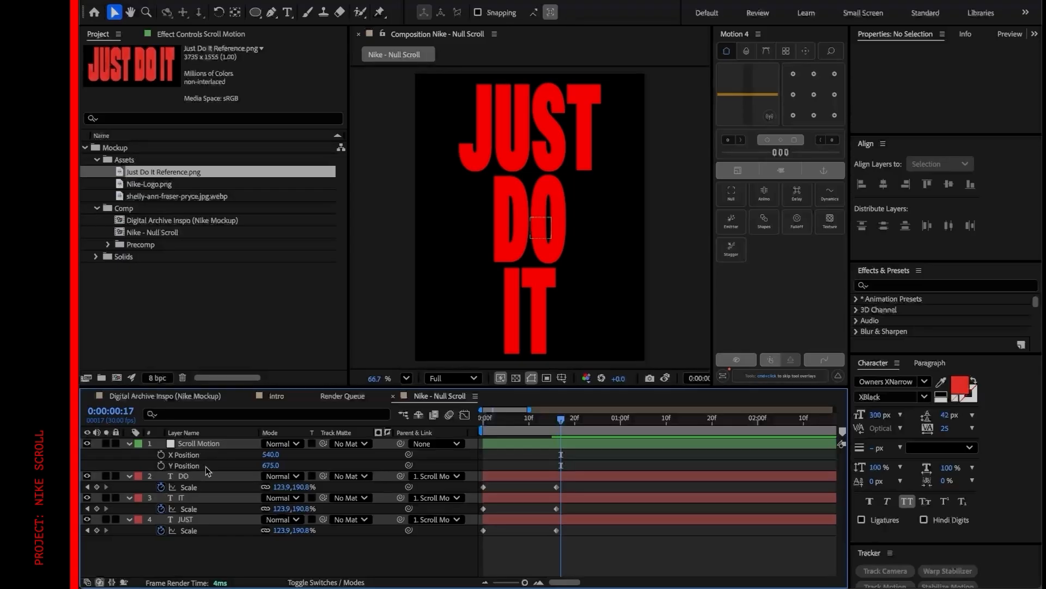
Keyframe the null's Y Position at frame 17, then at frame 27 set it to -666.
{"action": "left_click", "coordinate": [161, 466]}
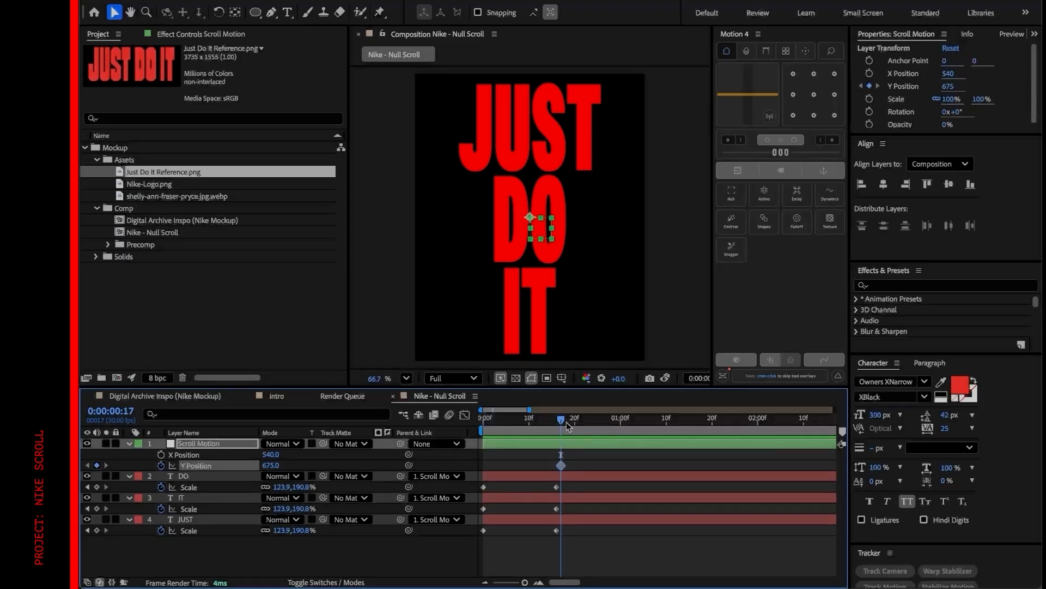
{"action": "left_click_drag", "start_coordinate": [561, 419], "coordinate": [608, 423]}
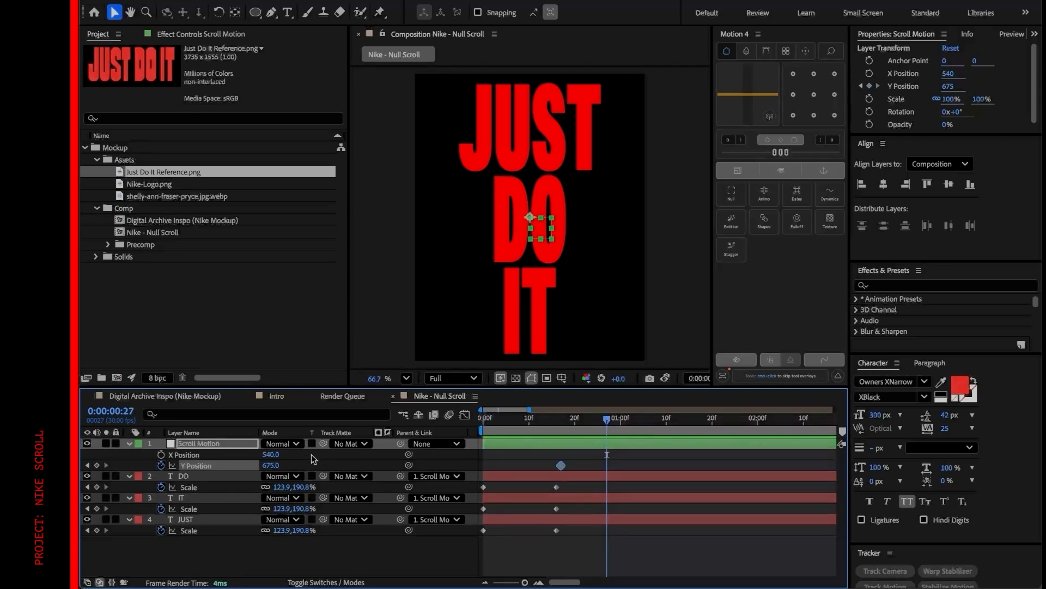
{"action": "mouse_move", "coordinate": [271, 467]}
{"action": "left_mouse_down"}
{"action": "mouse_move", "coordinate": [163, 467]}
{"action": "mouse_move", "coordinate": [275, 468]}
{"action": "left_mouse_up"}
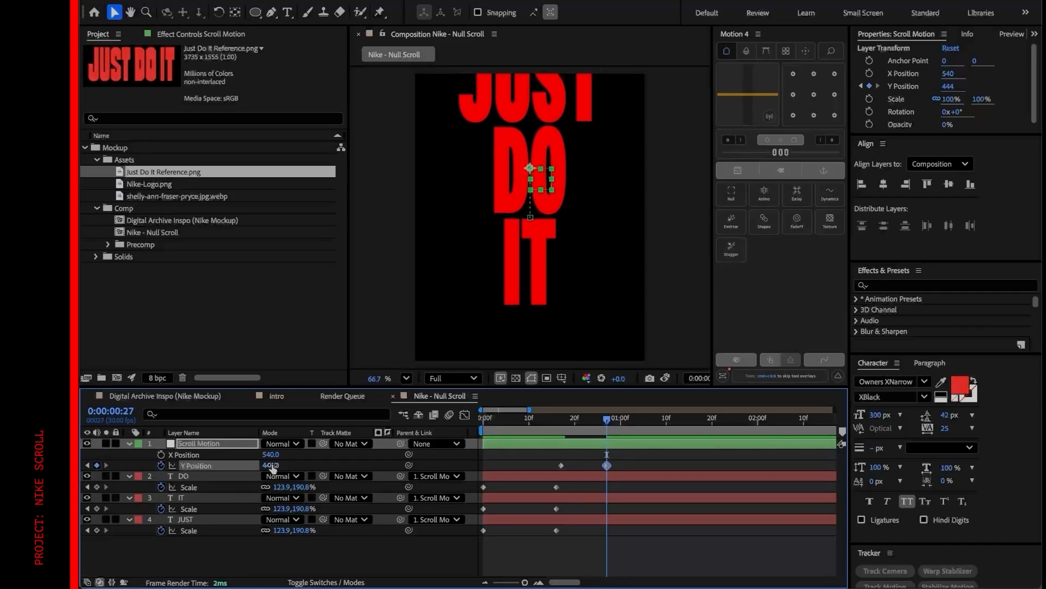
{"action": "left_click_drag", "start_coordinate": [272, 465], "coordinate": [211, 467]}
{"action": "left_click", "coordinate": [616, 470]}
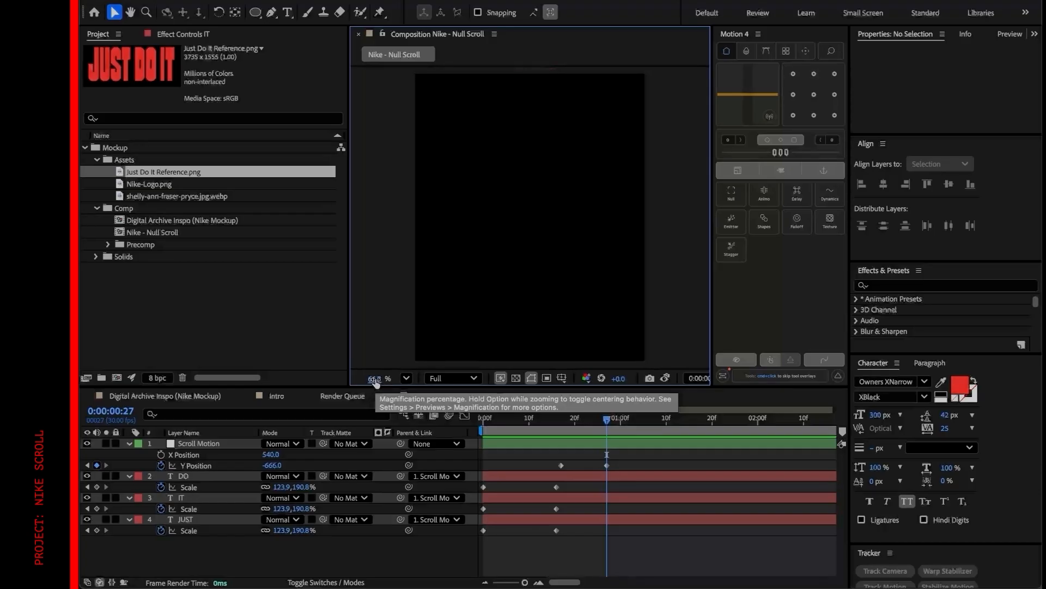
Duplicate the DO, IT and JUST layers and move the copies to the top of the layer stack.
{"action": "left_click_drag", "start_coordinate": [374, 381], "coordinate": [354, 380]}
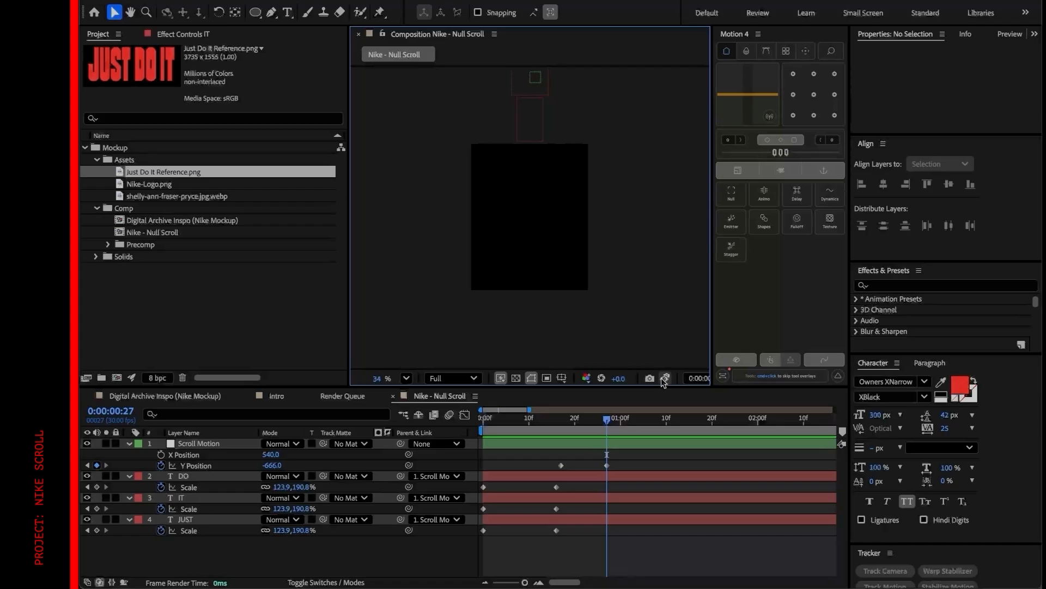
{"action": "left_click", "coordinate": [619, 476]}
{"action": "left_click", "coordinate": [612, 522], "text": "shift"}
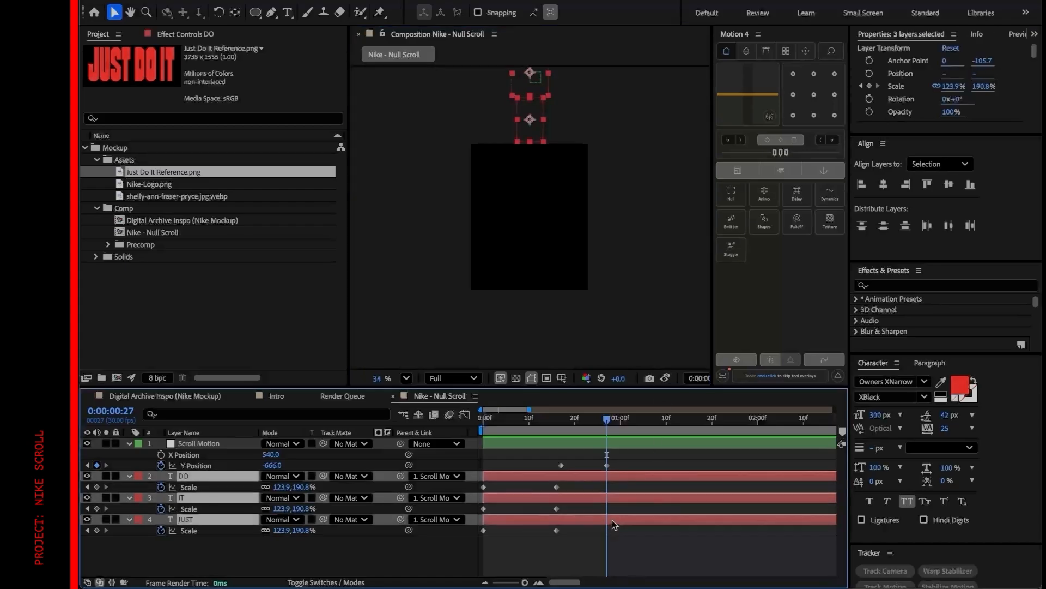
{"action": "key", "text": "ctrl+d"}
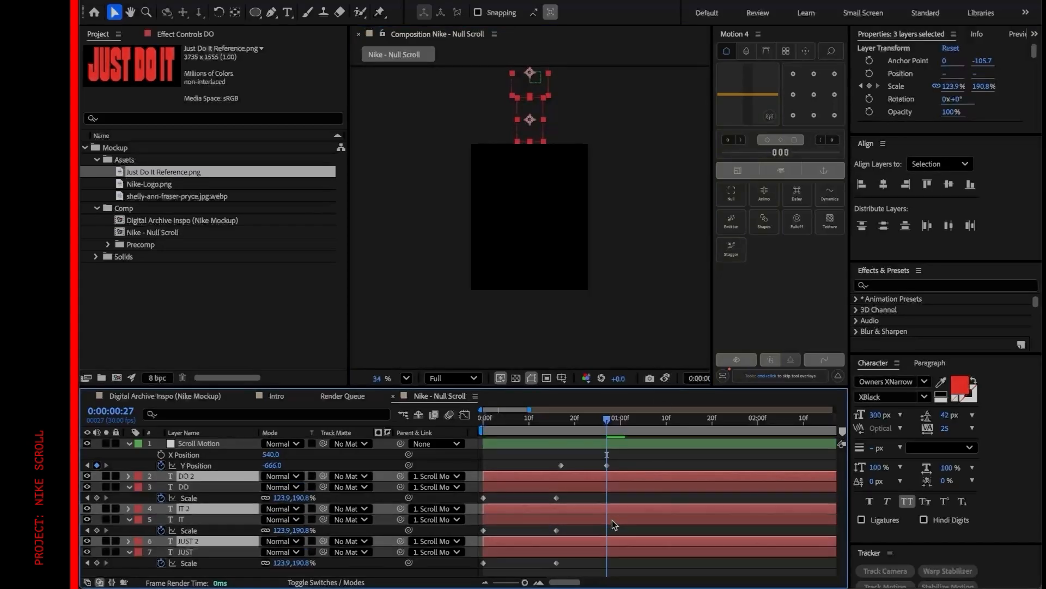
{"action": "left_click_drag", "start_coordinate": [201, 508], "coordinate": [205, 481]}
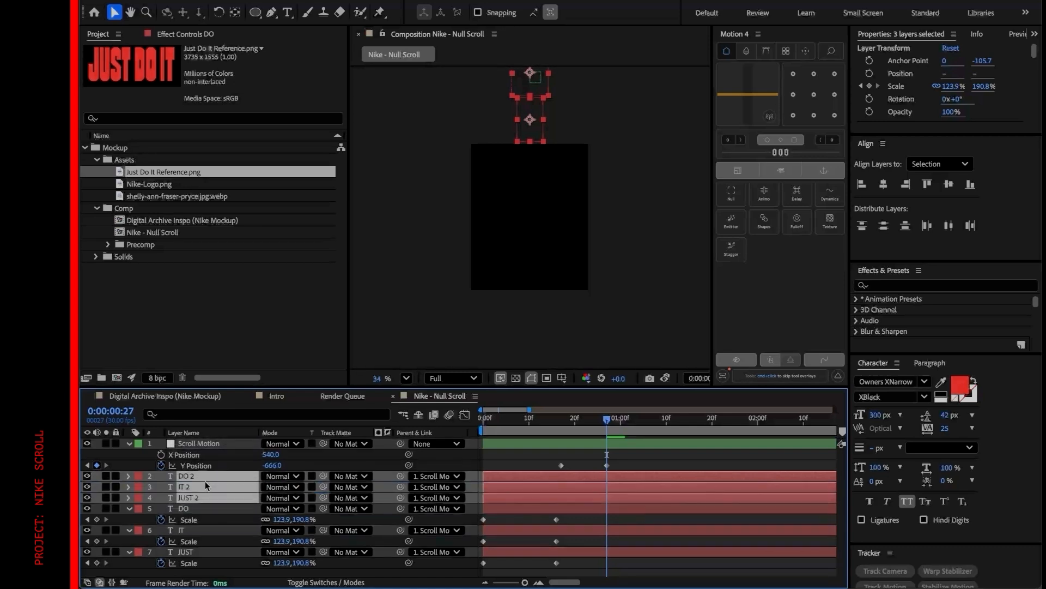
Color the duplicate layers orange and move them down into the composition frame beneath the originals.
{"action": "left_click", "coordinate": [138, 491]}
{"action": "left_click", "coordinate": [165, 487]}
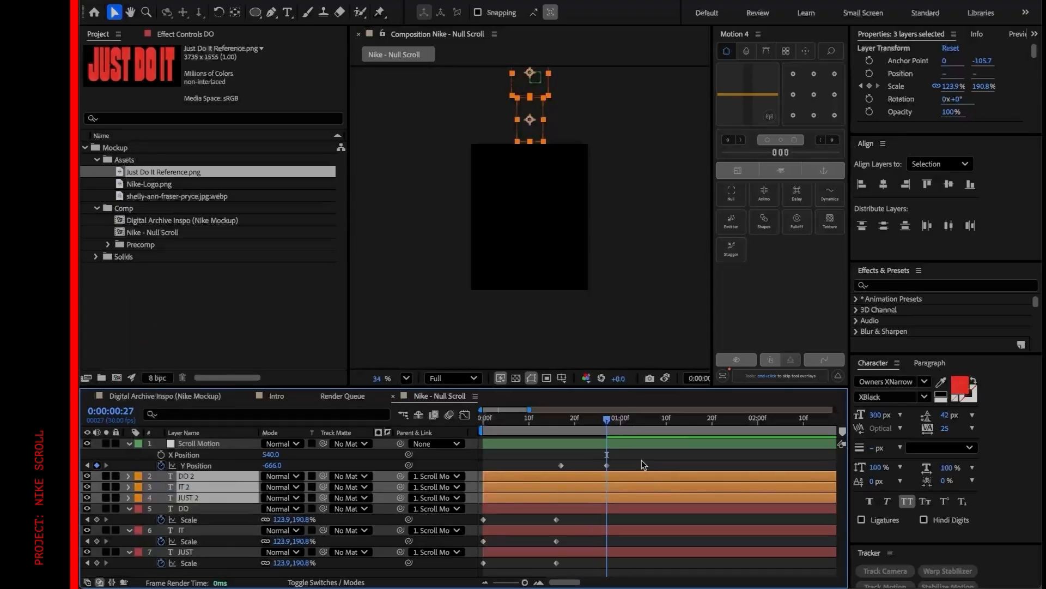
{"action": "left_click_drag", "start_coordinate": [537, 129], "coordinate": [527, 271]}
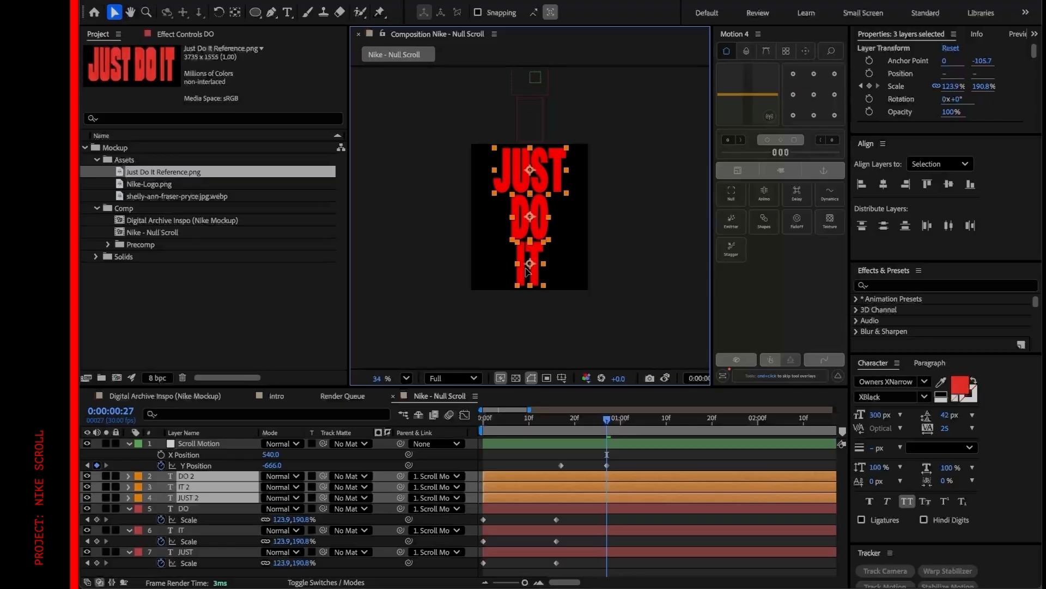
{"action": "left_click_drag", "start_coordinate": [526, 268], "coordinate": [526, 268]}
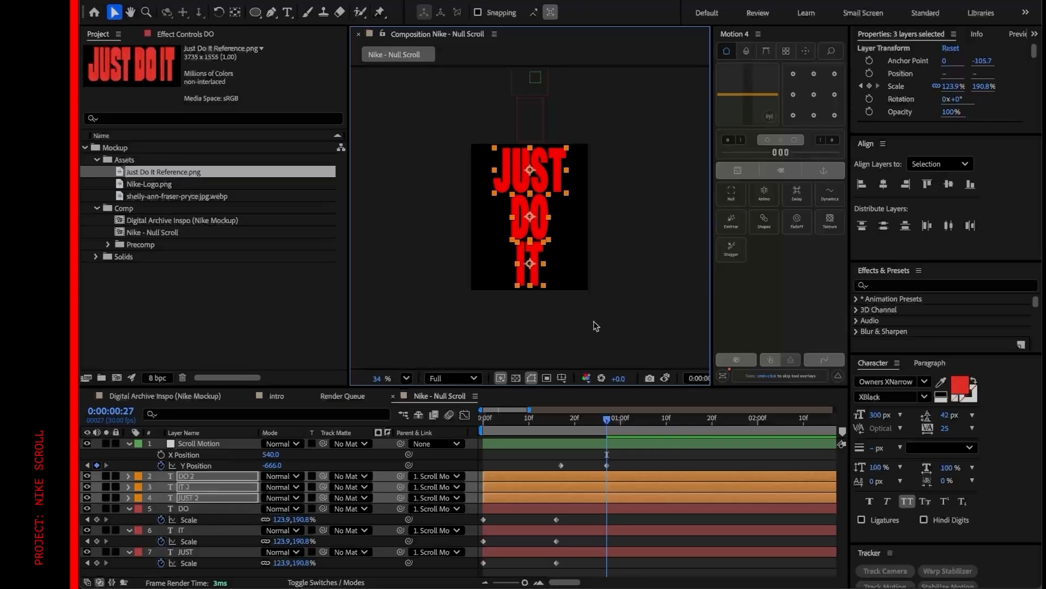
{"action": "left_click", "coordinate": [623, 461]}
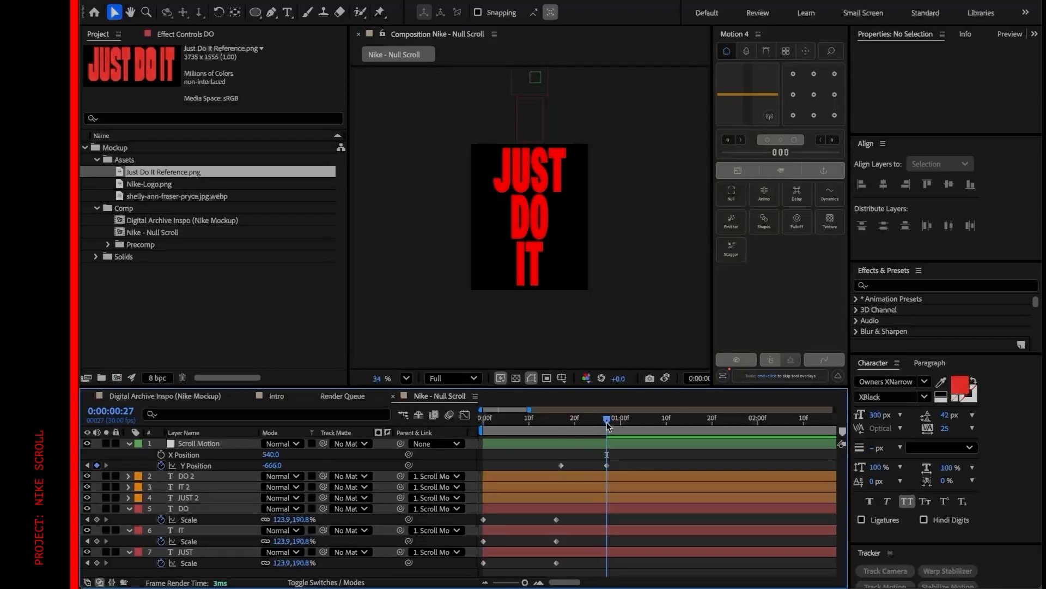
Preview the scroll animation and compare it against the Digital Archive Inspo reference composition.
{"action": "left_click_drag", "start_coordinate": [607, 419], "coordinate": [483, 419]}
{"action": "key", "text": "space"}
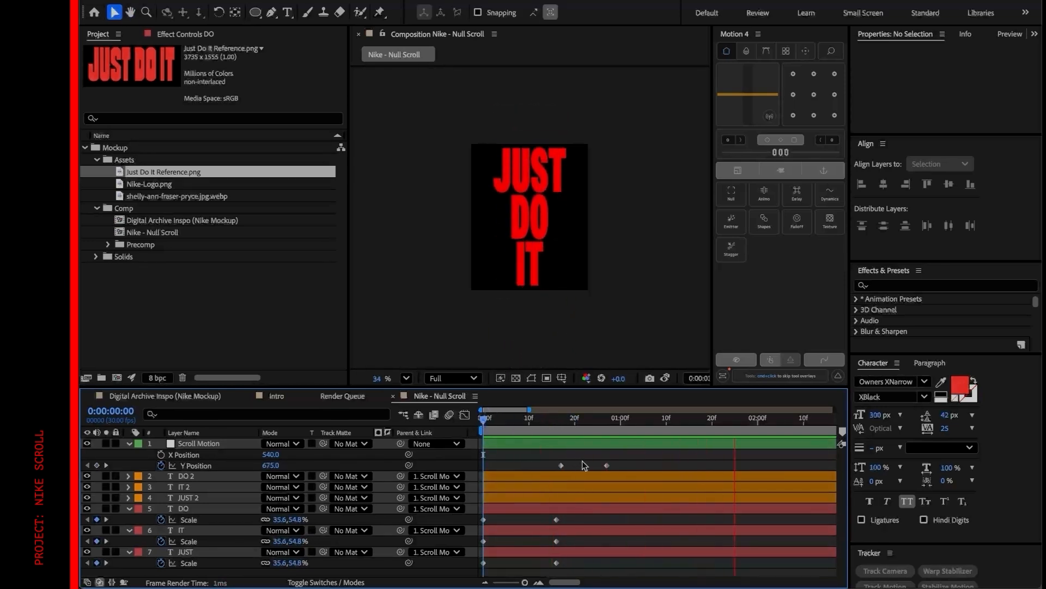
{"action": "left_click", "coordinate": [598, 418]}
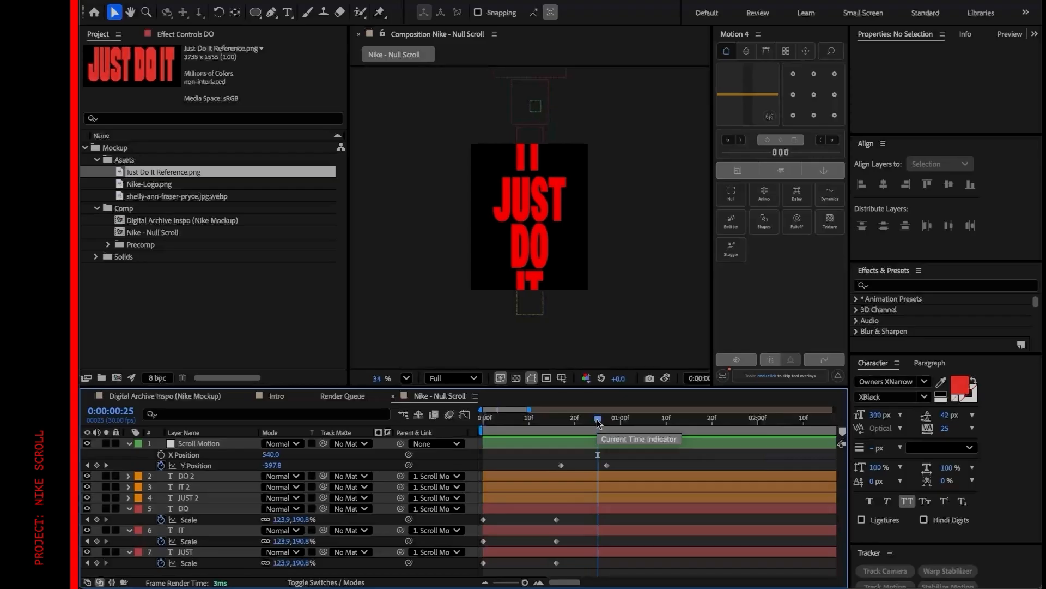
{"action": "left_click_drag", "start_coordinate": [598, 420], "coordinate": [606, 419]}
{"action": "left_click", "coordinate": [189, 397]}
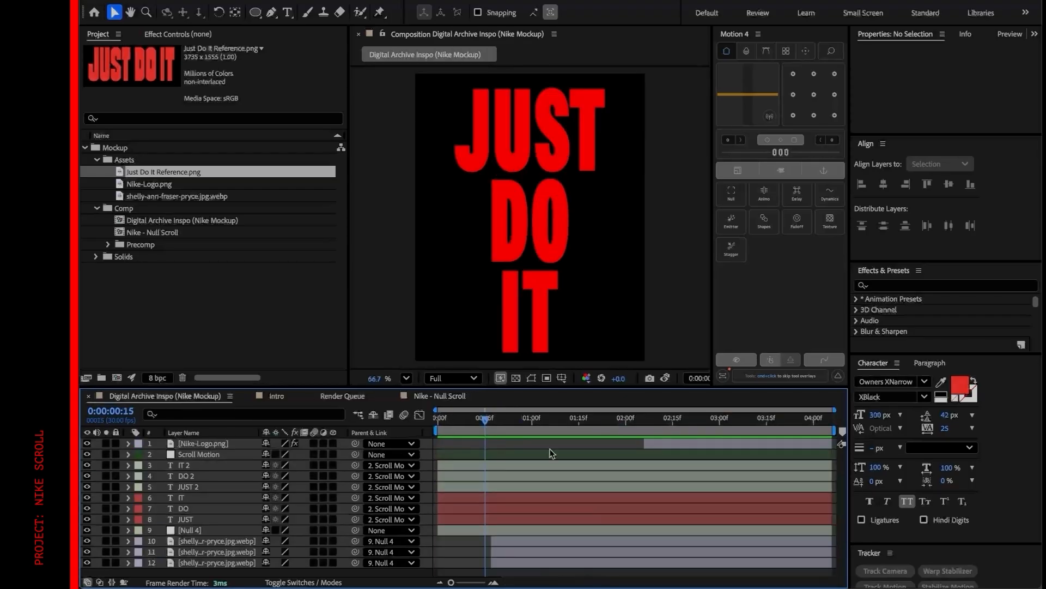
{"action": "left_click", "coordinate": [492, 419]}
{"action": "left_click_drag", "start_coordinate": [492, 420], "coordinate": [678, 433]}
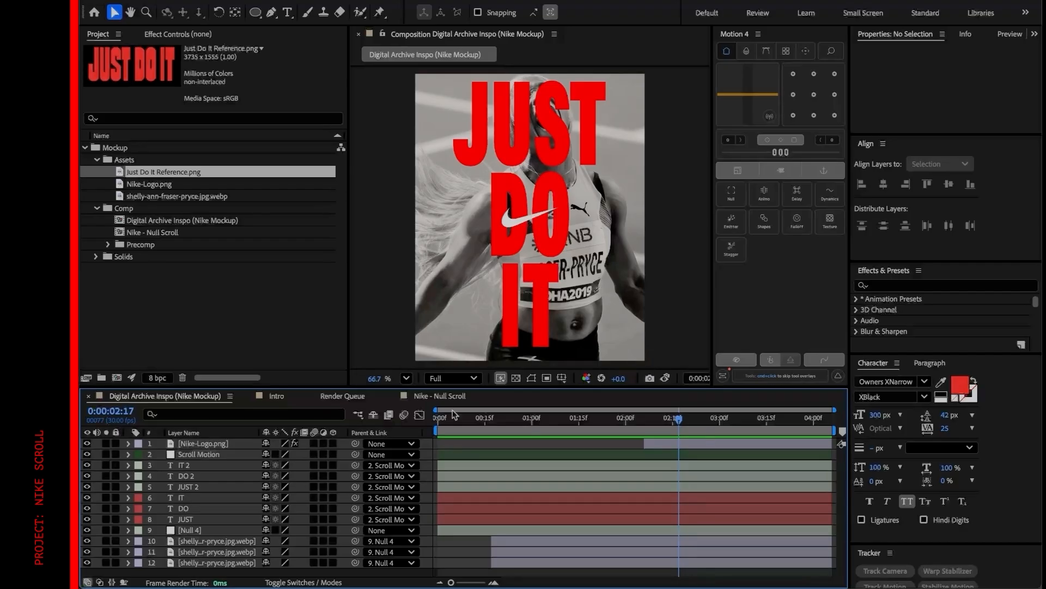
{"action": "left_click", "coordinate": [431, 397]}
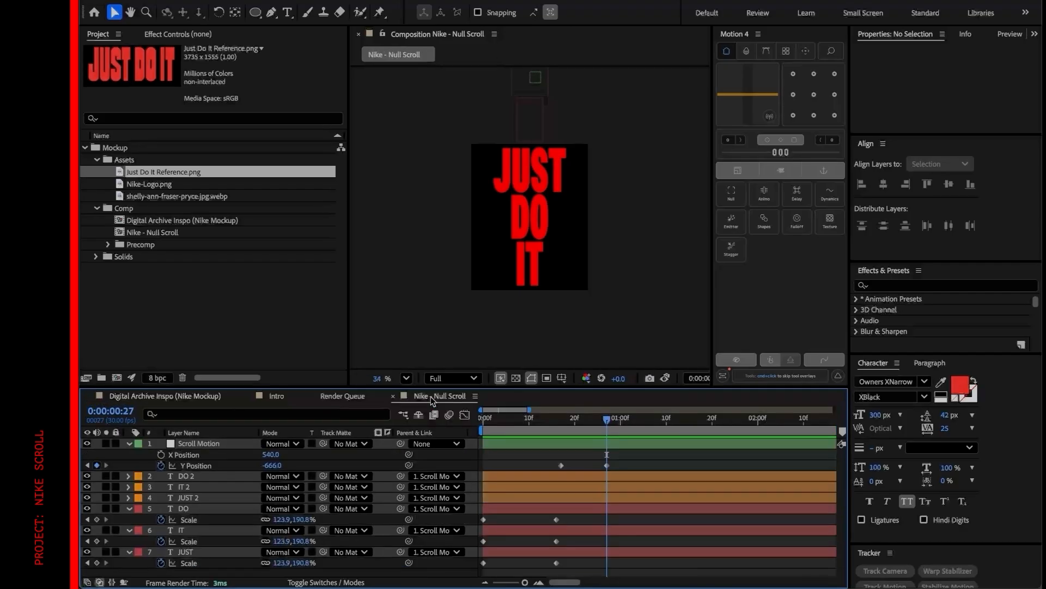
Select the three duplicate text layers and add Source Text keyframes for them at frame 27.
{"action": "left_click", "coordinate": [608, 496]}
{"action": "left_click", "coordinate": [610, 475], "text": "shift"}
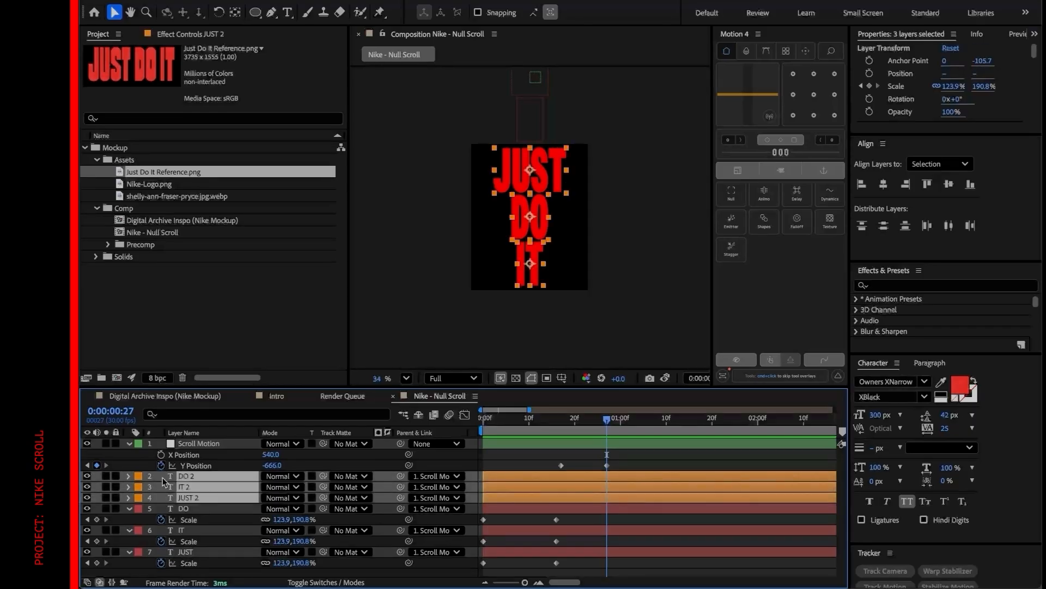
{"action": "key", "text": "u"}
{"action": "key", "text": "u"}
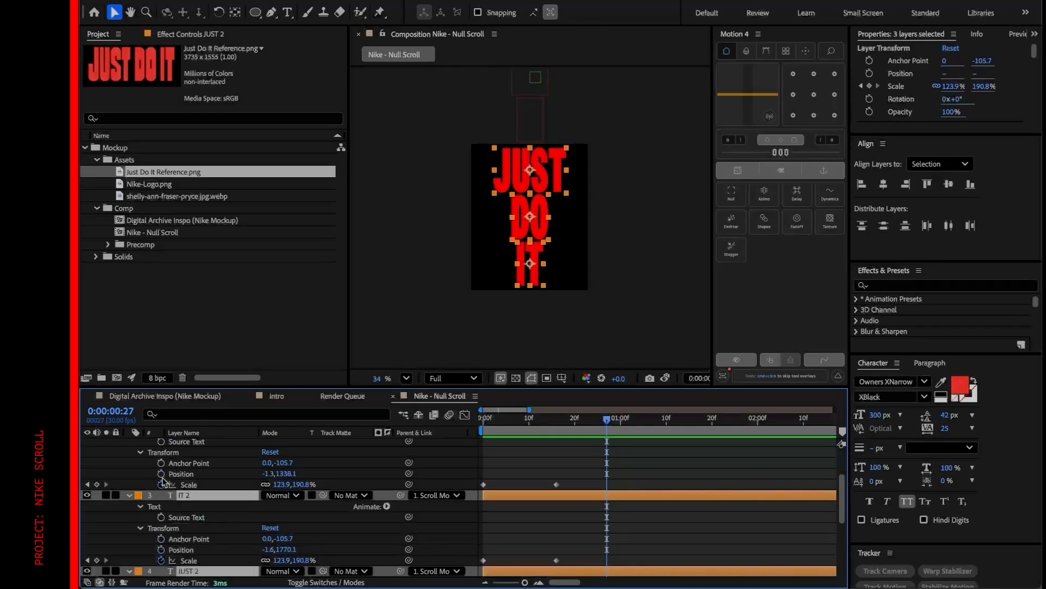
{"action": "left_click", "coordinate": [161, 442]}
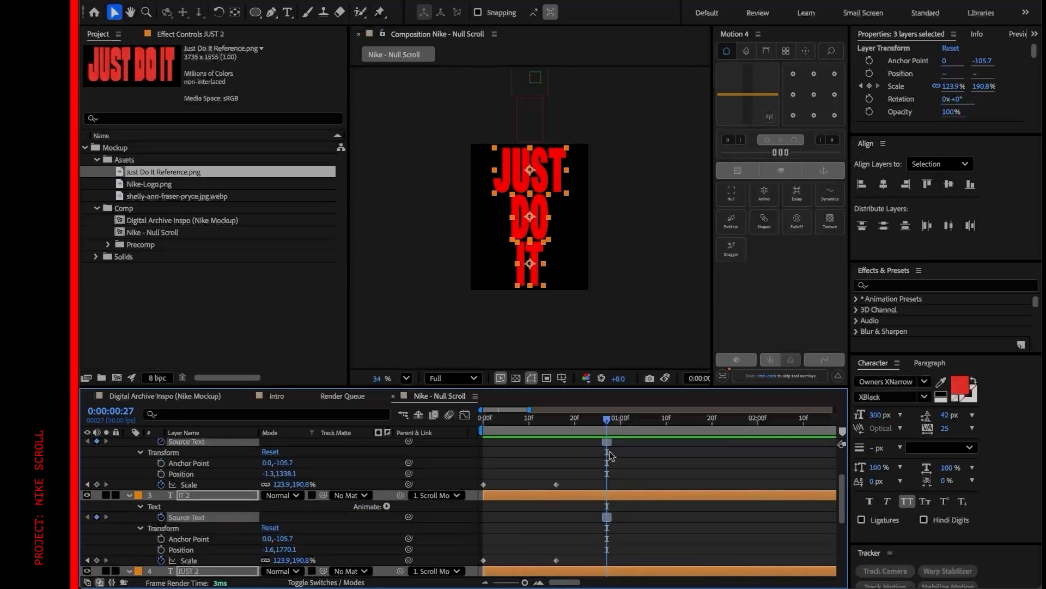
{"action": "scroll", "coordinate": [610, 454], "scroll_direction": "up", "scroll_amount": 2}
{"action": "scroll", "coordinate": [608, 462], "scroll_direction": "down", "scroll_amount": 3}
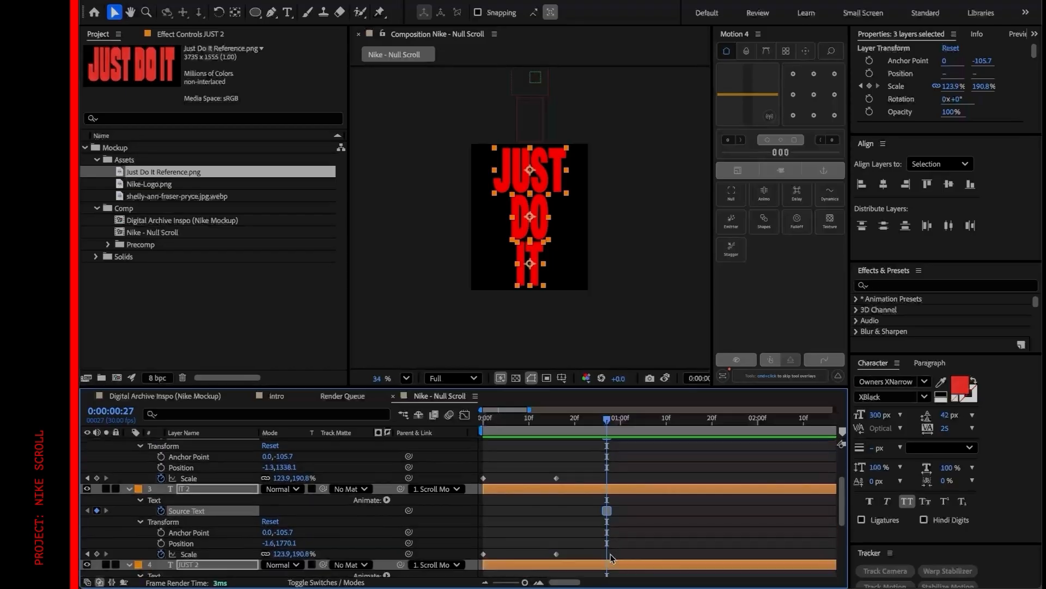
At frame 24, switch the duplicates' text to stroke-only outline with a 4 px stroke width.
{"action": "left_click_drag", "start_coordinate": [609, 420], "coordinate": [593, 420]}
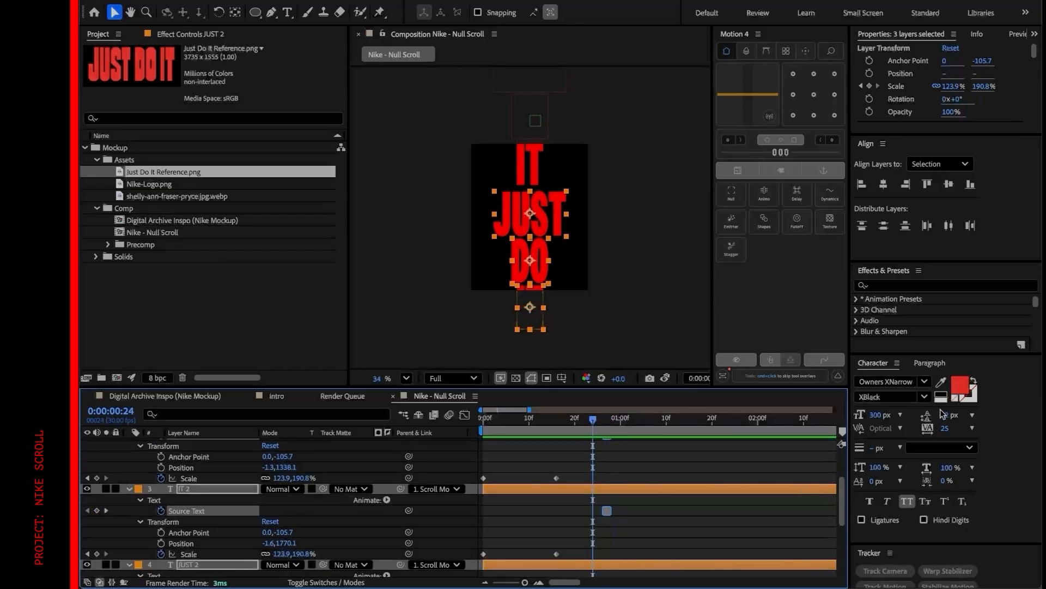
{"action": "left_click", "coordinate": [974, 383]}
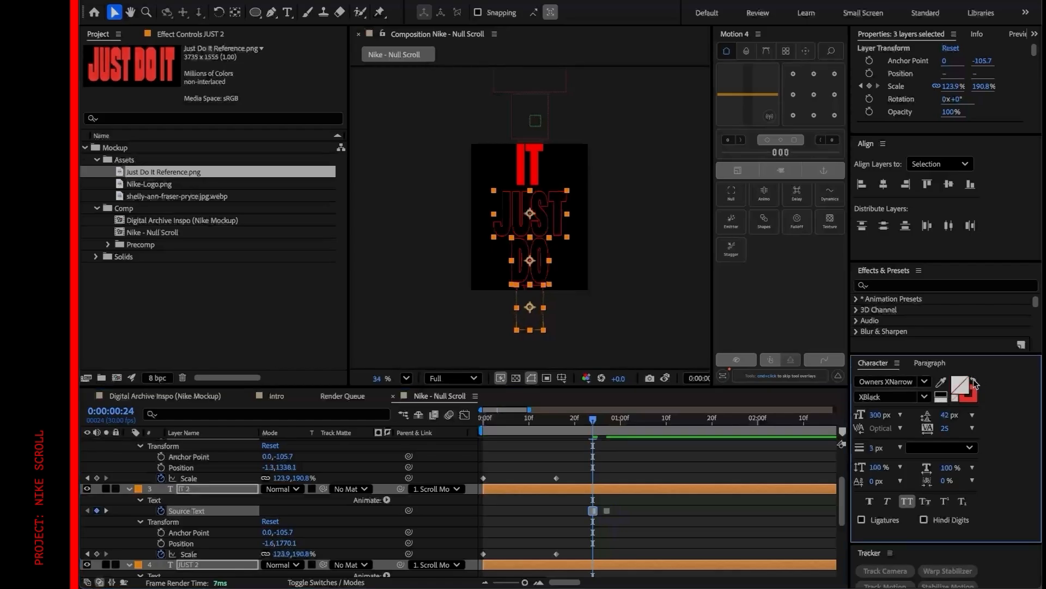
{"action": "left_click", "coordinate": [872, 451]}
{"action": "type", "text": "4"}
Shift the duplicates' Source Text keyframes later in the timeline, toward about 1:10.
{"action": "scroll", "coordinate": [619, 472], "scroll_direction": "up", "scroll_amount": 2}
{"action": "left_click_drag", "start_coordinate": [625, 456], "coordinate": [657, 461]}
{"action": "scroll", "coordinate": [583, 481], "scroll_direction": "up", "scroll_amount": 3}
{"action": "scroll", "coordinate": [583, 484], "scroll_direction": "up", "scroll_amount": 3}
{"action": "left_click_drag", "start_coordinate": [594, 420], "coordinate": [653, 422]}
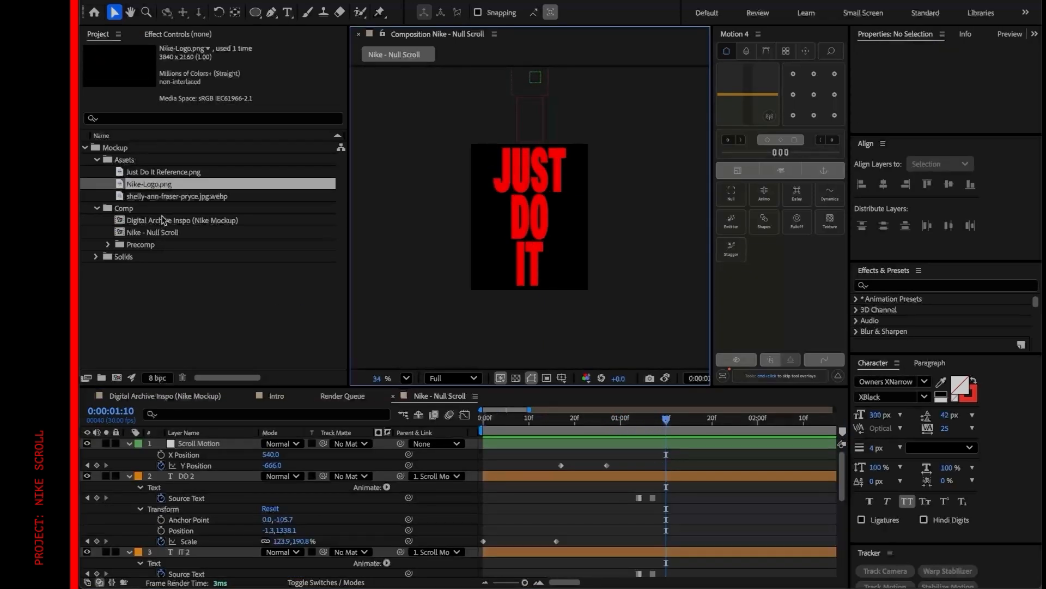
Place Nike-Logo.png into the Nike - Null Scroll composition starting at 1:10 and show the transparency grid.
{"action": "left_click_drag", "start_coordinate": [122, 187], "coordinate": [665, 464]}
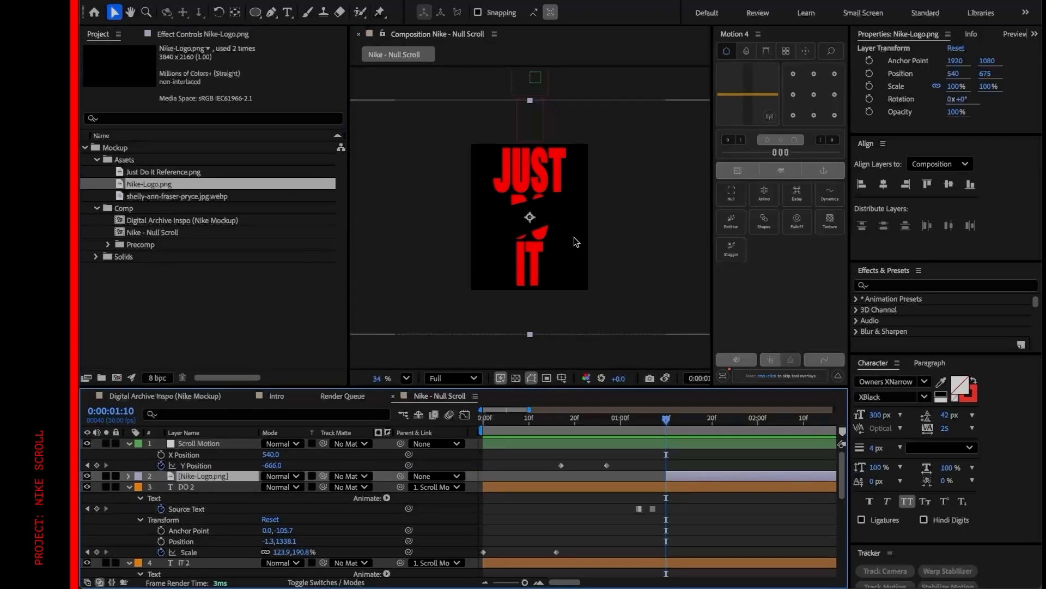
{"action": "left_click", "coordinate": [517, 379]}
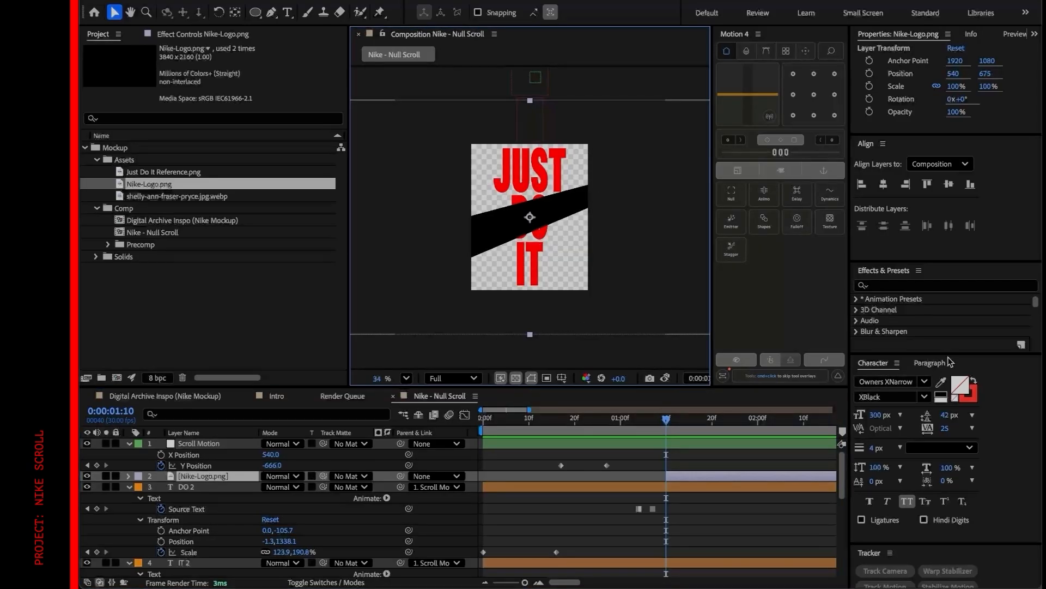
Search for the Fill effect and apply it to the Nike logo layer.
{"action": "left_click", "coordinate": [877, 285]}
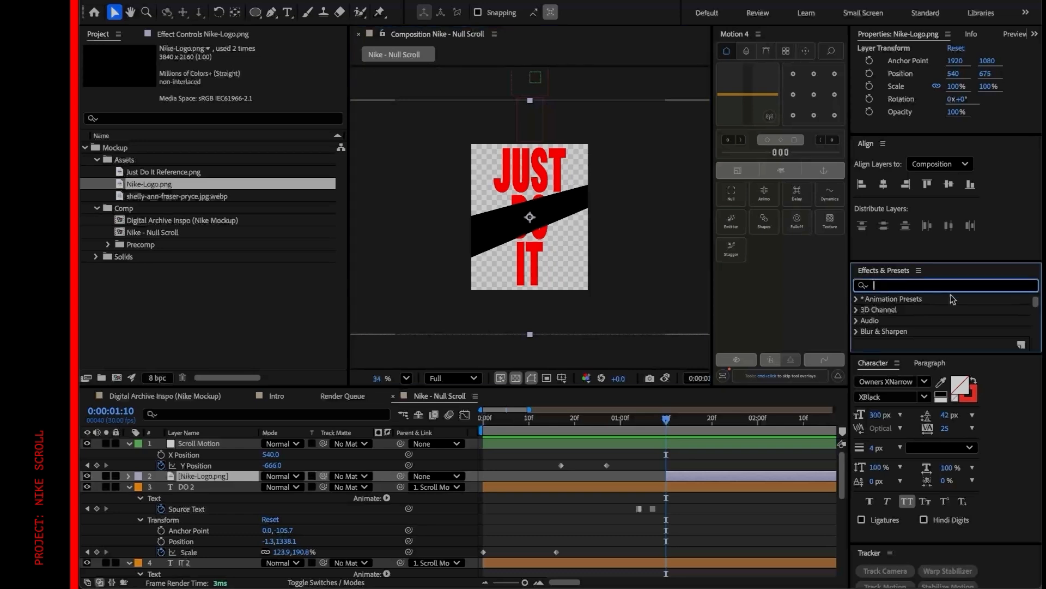
{"action": "type", "text": "fil"}
{"action": "scroll", "coordinate": [963, 325], "scroll_direction": "down", "scroll_amount": 4}
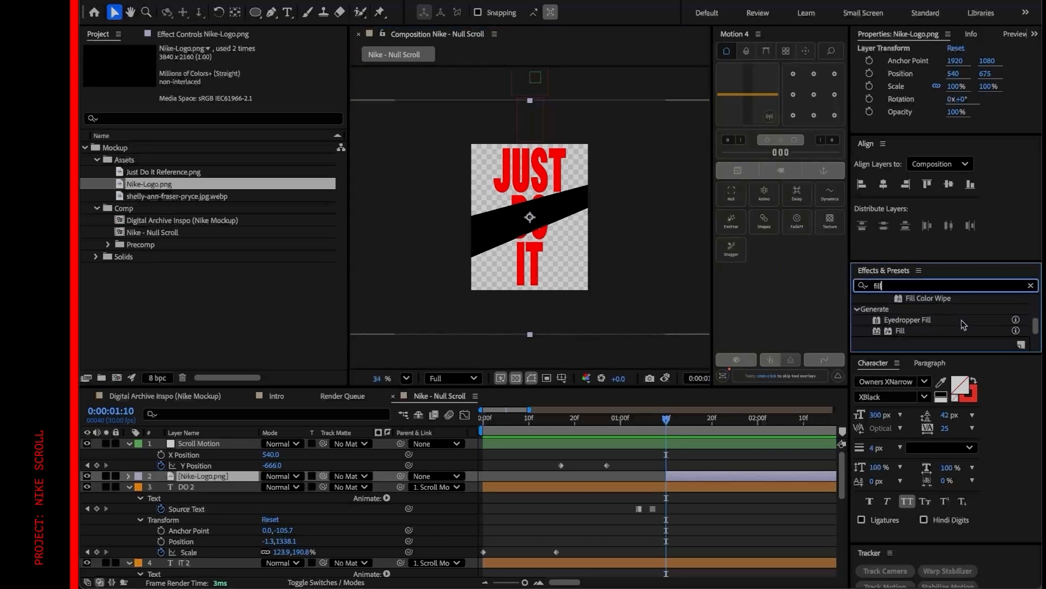
{"action": "left_click", "coordinate": [900, 331]}
{"action": "left_click_drag", "start_coordinate": [902, 333], "coordinate": [701, 476]}
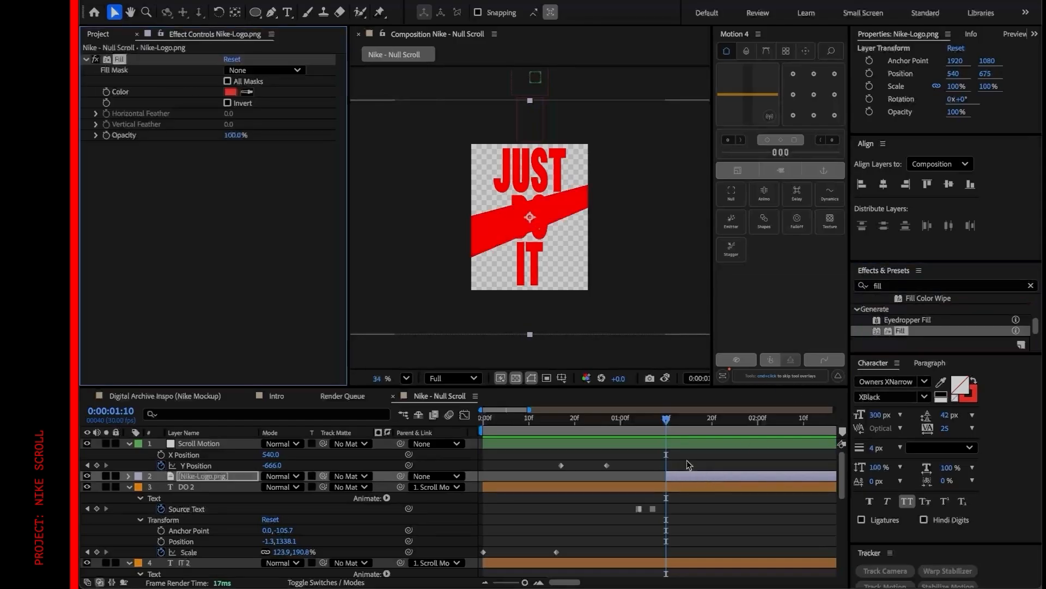
Set the logo's Fill color to white and hide the transparency grid.
{"action": "left_click", "coordinate": [230, 92]}
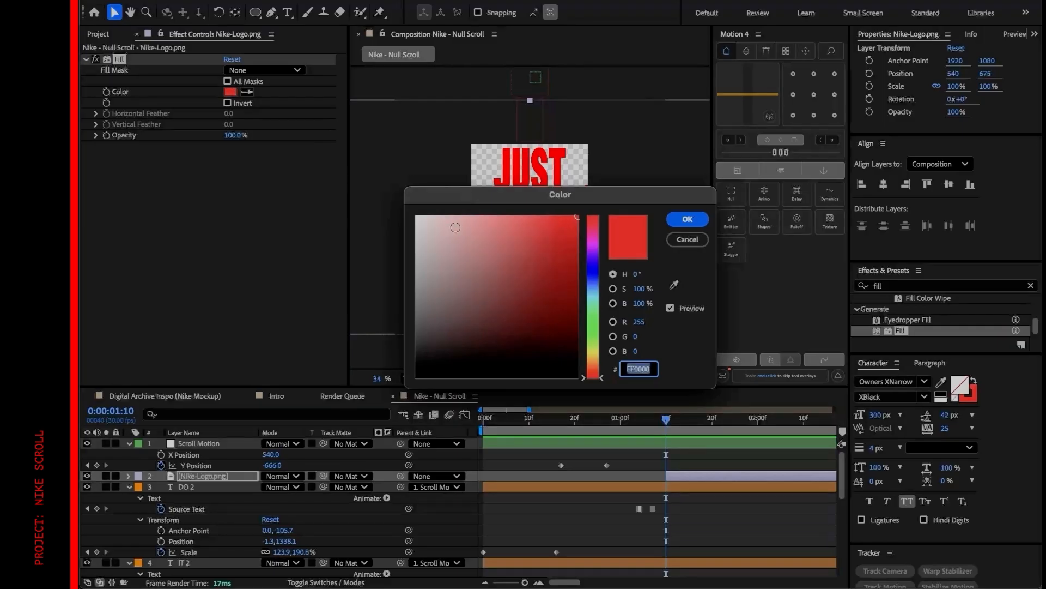
{"action": "left_click_drag", "start_coordinate": [455, 227], "coordinate": [383, 199]}
{"action": "left_click", "coordinate": [688, 218]}
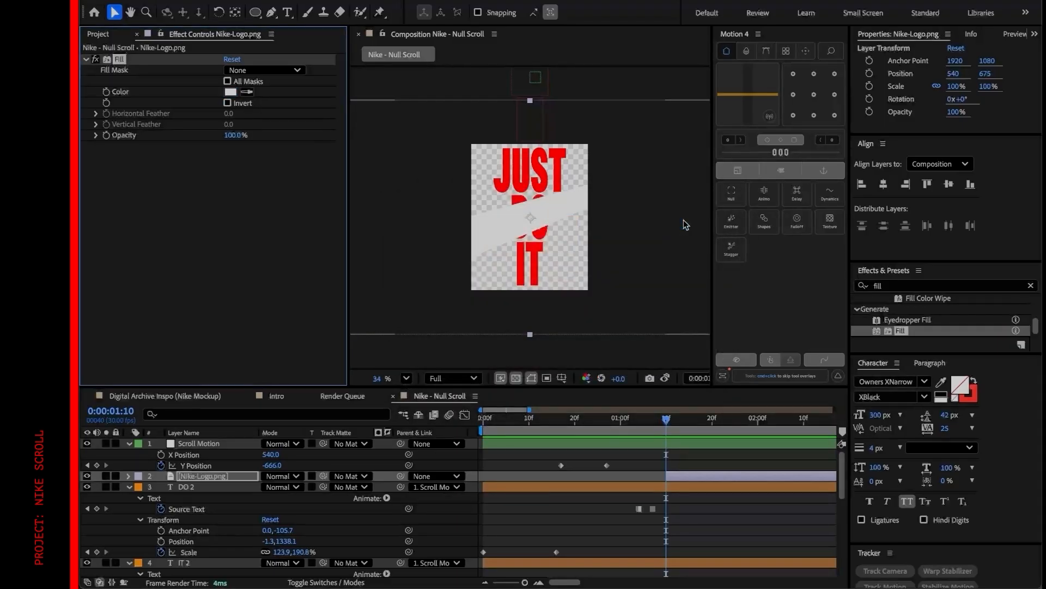
{"action": "left_click", "coordinate": [516, 377]}
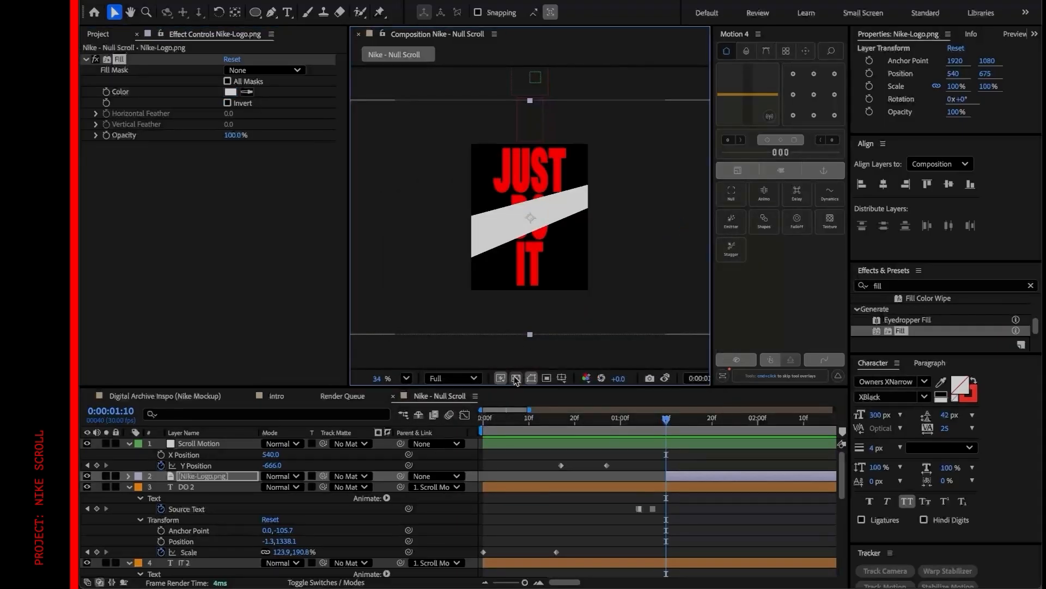
Scale the Nike logo layer down to 13%.
{"action": "left_click", "coordinate": [680, 476]}
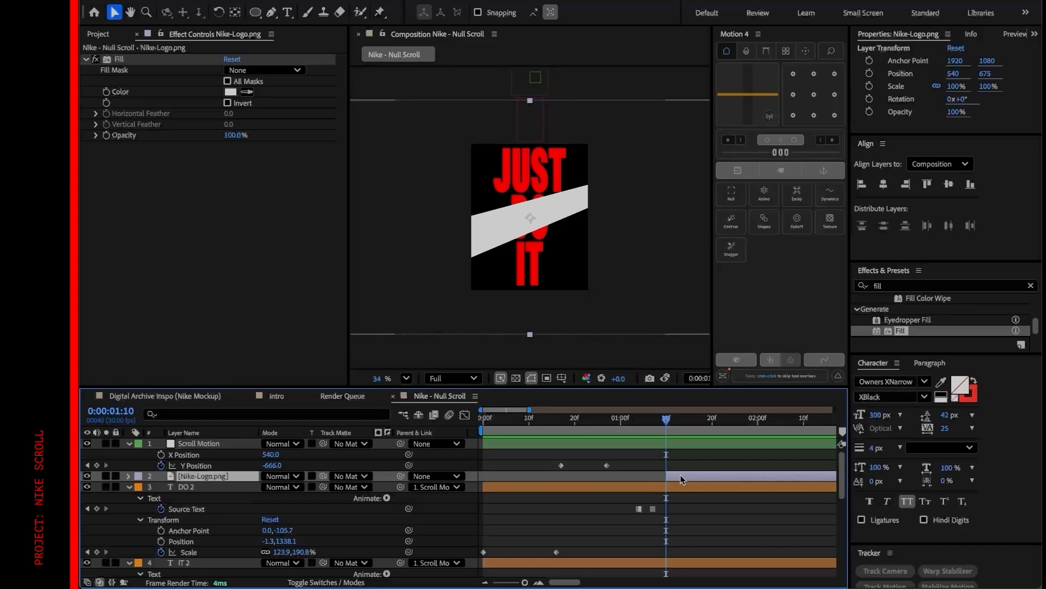
{"action": "key", "text": "s"}
{"action": "left_click_drag", "start_coordinate": [289, 488], "coordinate": [253, 491]}
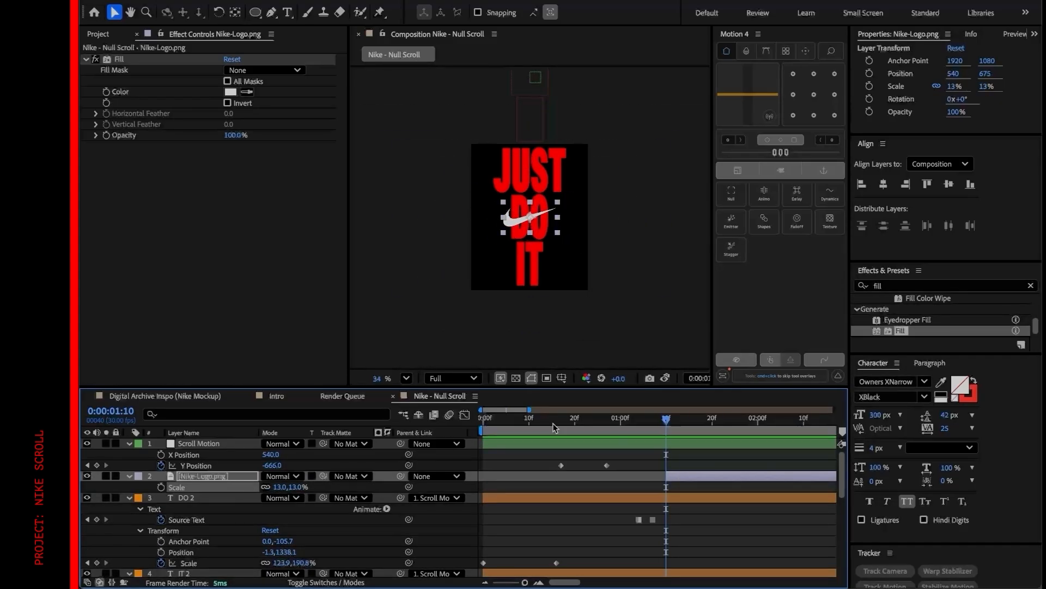
Scrub through the Digital Archive Inspo reference composition around the logo's appearance, then return to Nike - Null Scroll.
{"action": "left_click", "coordinate": [165, 397]}
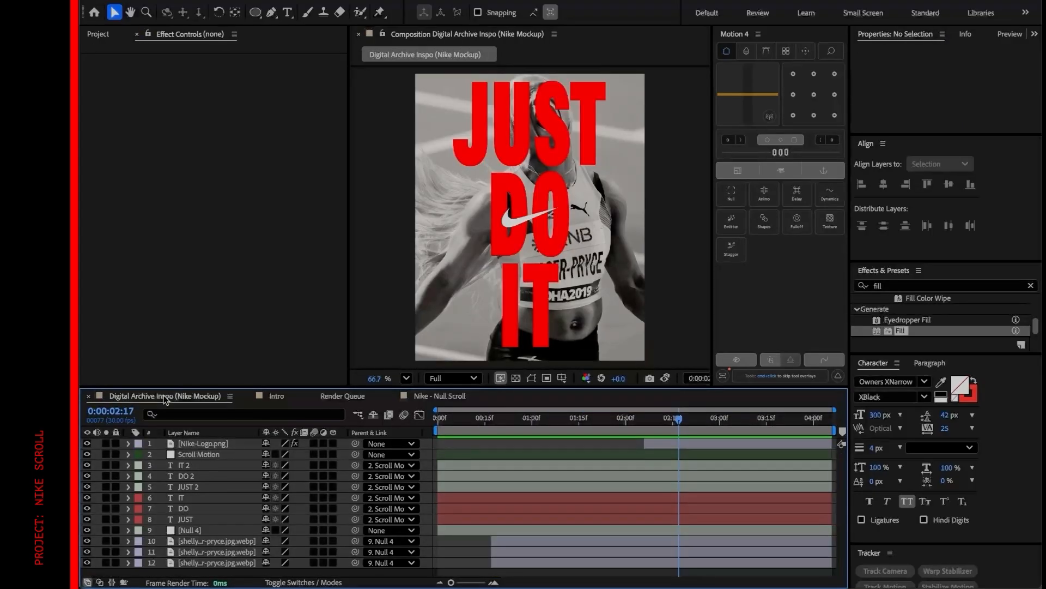
{"action": "left_click", "coordinate": [718, 421]}
{"action": "left_click_drag", "start_coordinate": [716, 427], "coordinate": [710, 428]}
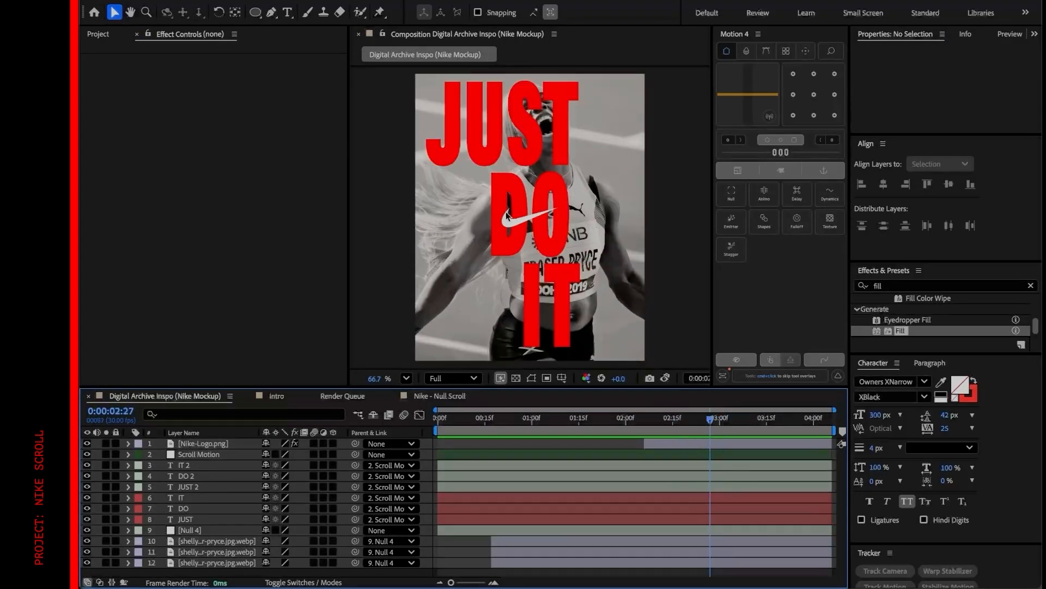
{"action": "mouse_move", "coordinate": [711, 427]}
{"action": "left_mouse_down"}
{"action": "mouse_move", "coordinate": [730, 425]}
{"action": "mouse_move", "coordinate": [704, 428]}
{"action": "left_mouse_up"}
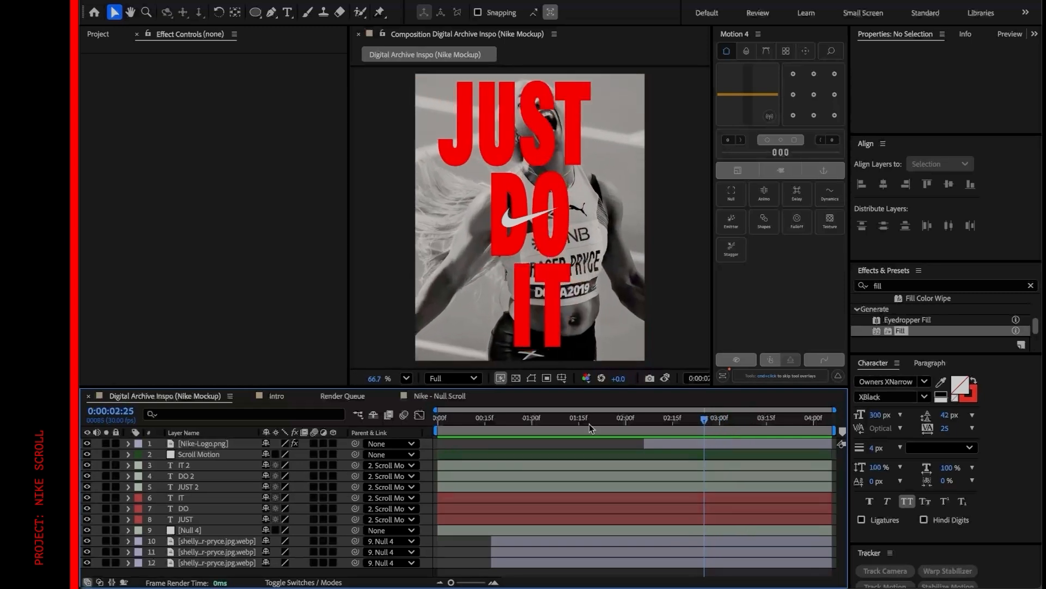
{"action": "left_click", "coordinate": [440, 396]}
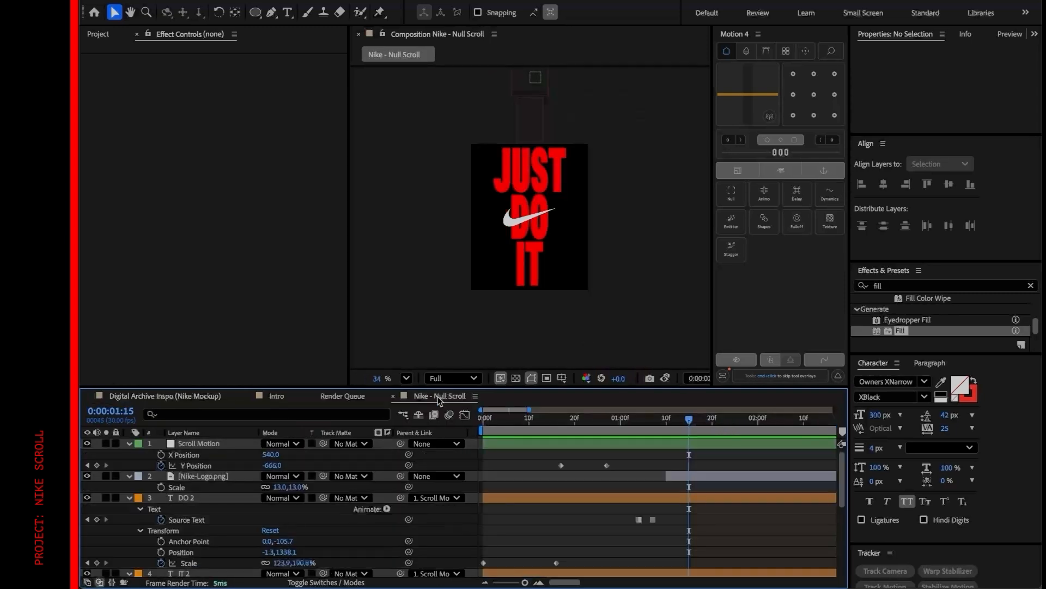
Separate the JUST 2 layer's Position into X and Y dimensions.
{"action": "scroll", "coordinate": [703, 521], "scroll_direction": "down", "scroll_amount": 3}
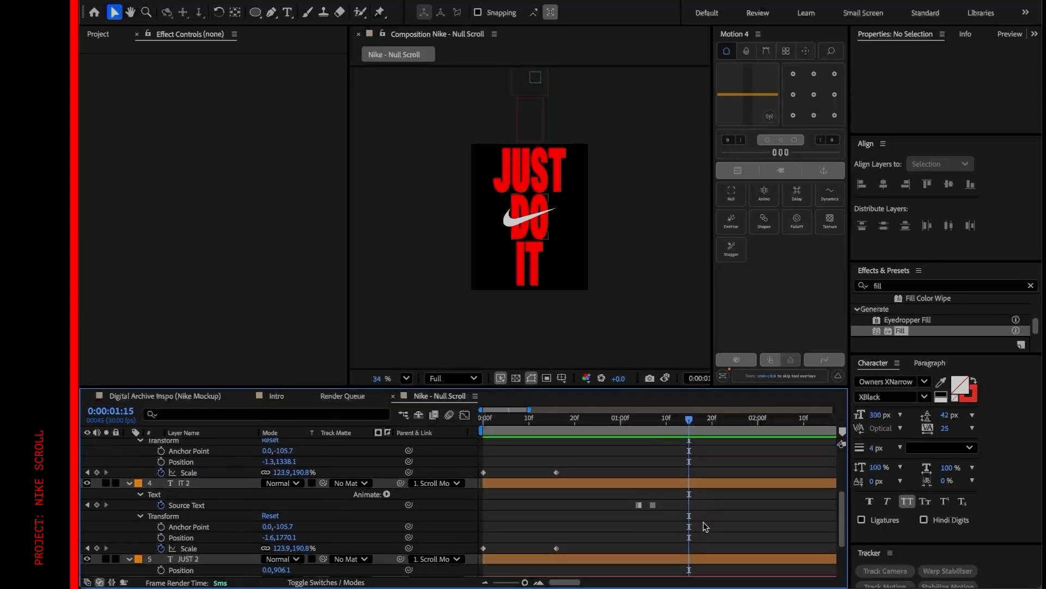
{"action": "left_click", "coordinate": [688, 511]}
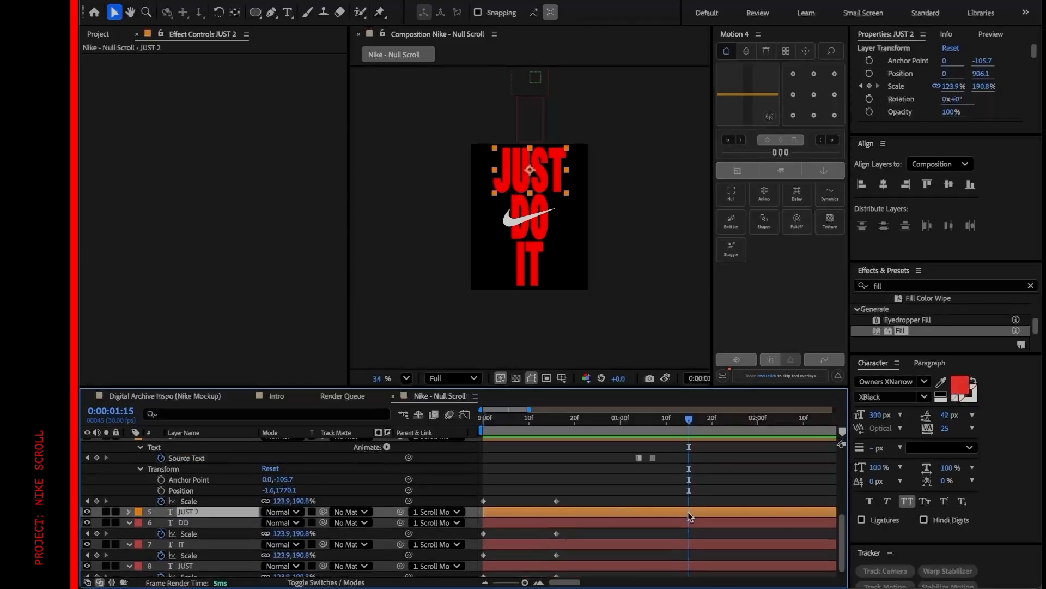
{"action": "key", "text": "p"}
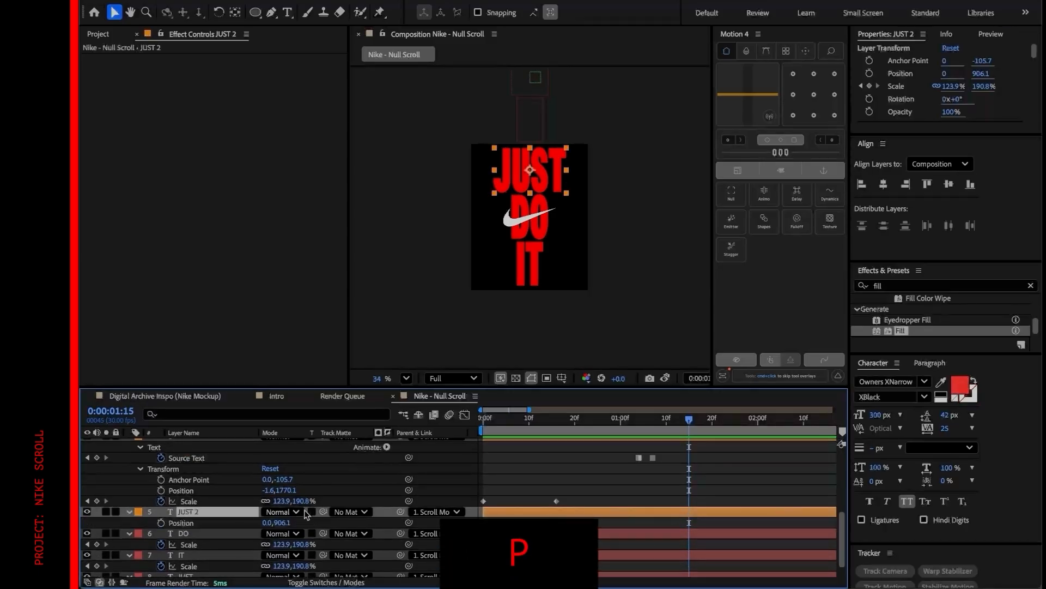
{"action": "right_click", "coordinate": [184, 527]}
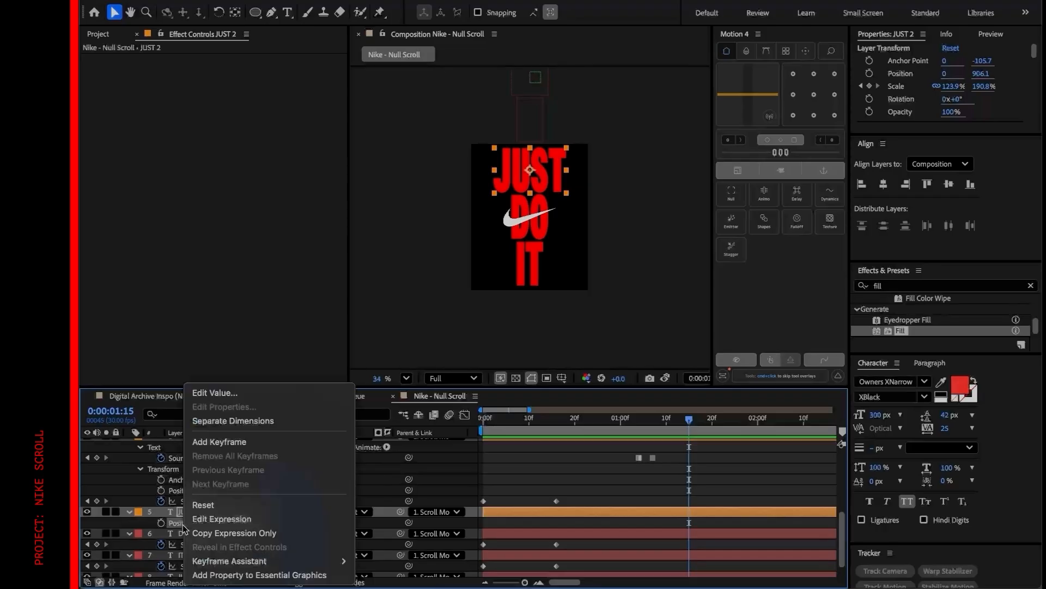
{"action": "left_click", "coordinate": [258, 423]}
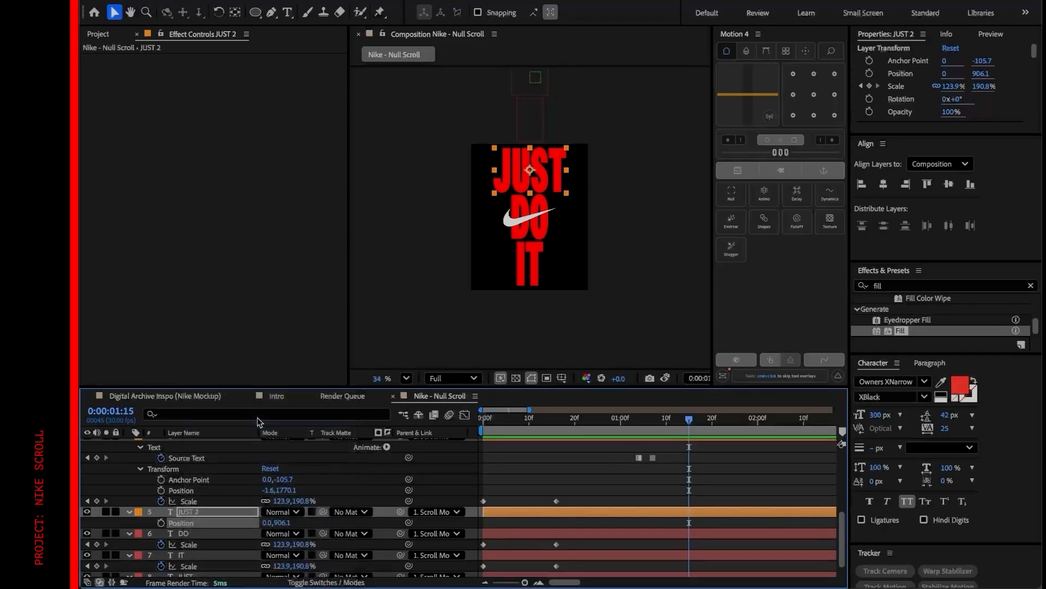
Separate the IT 2 layer's Position into X and Y dimensions.
{"action": "left_click", "coordinate": [750, 475]}
{"action": "scroll", "coordinate": [231, 496], "scroll_direction": "up", "scroll_amount": 2}
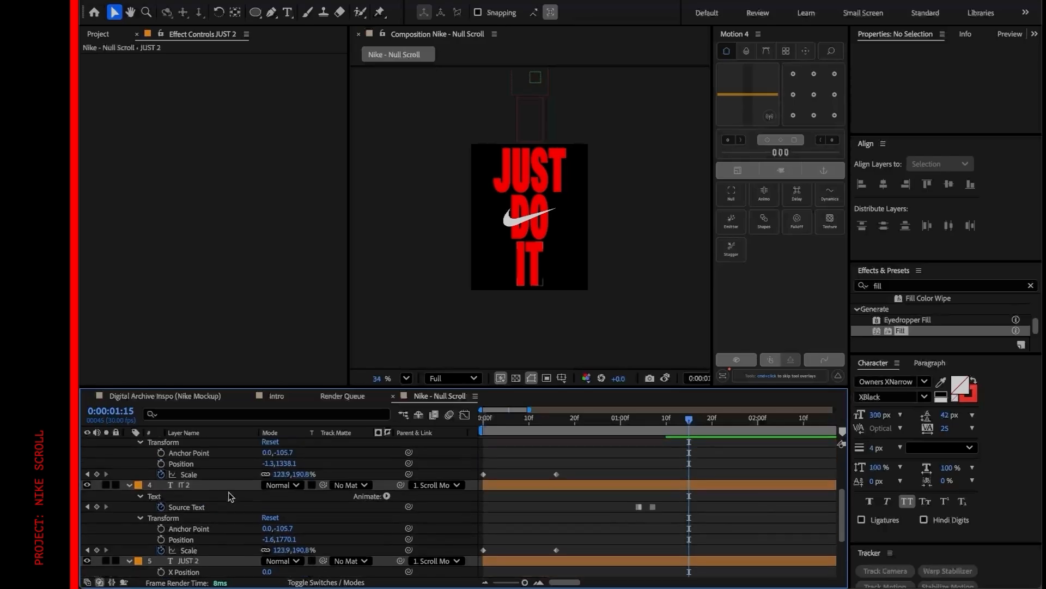
{"action": "scroll", "coordinate": [231, 496], "scroll_direction": "down", "scroll_amount": 1}
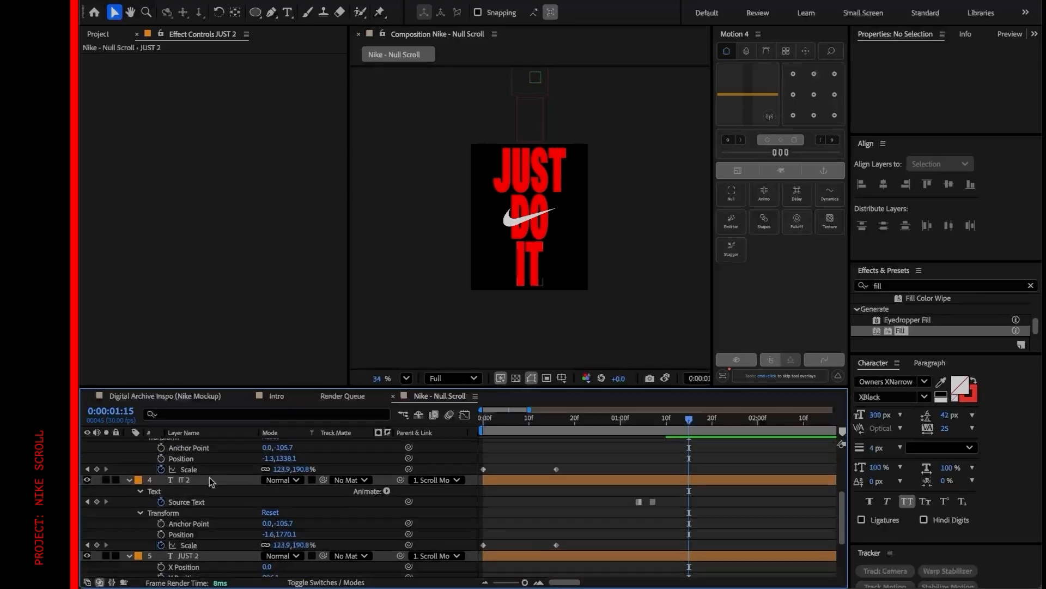
{"action": "left_click", "coordinate": [210, 481]}
{"action": "key", "text": "u"}
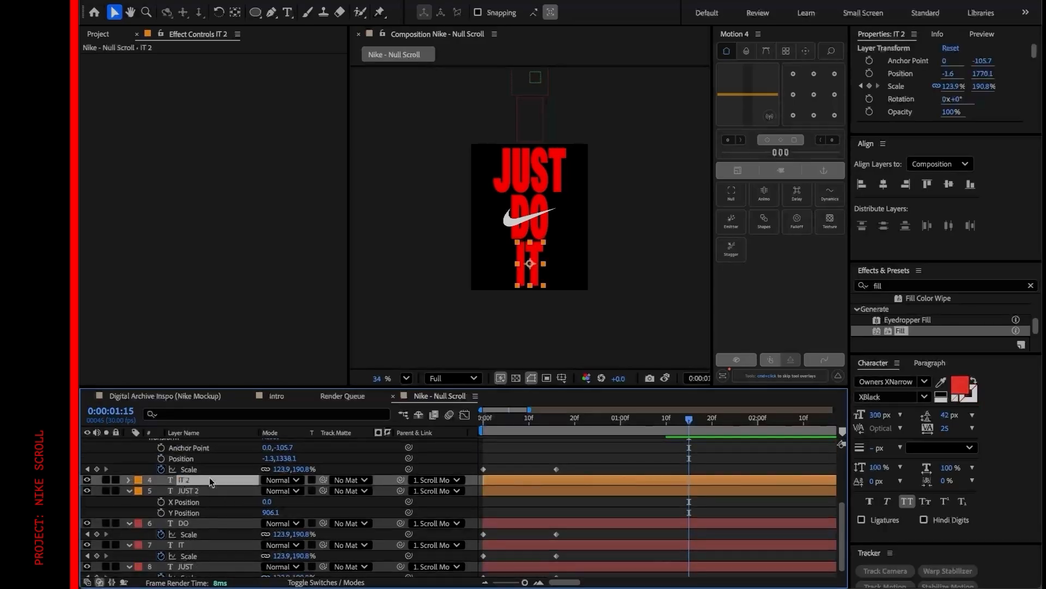
{"action": "key", "text": "p"}
{"action": "right_click", "coordinate": [184, 492]}
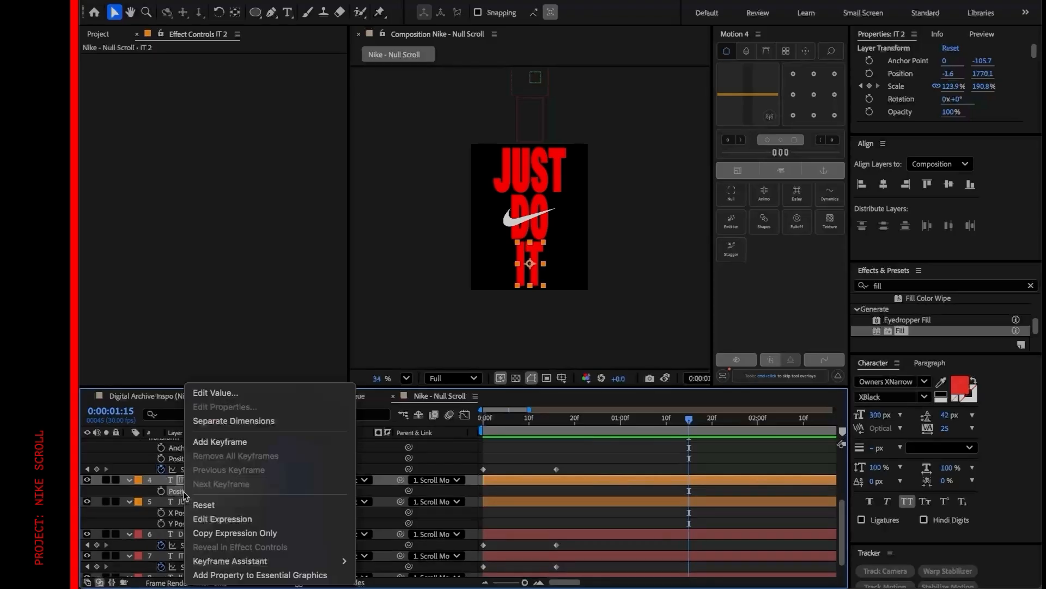
{"action": "left_click", "coordinate": [235, 420]}
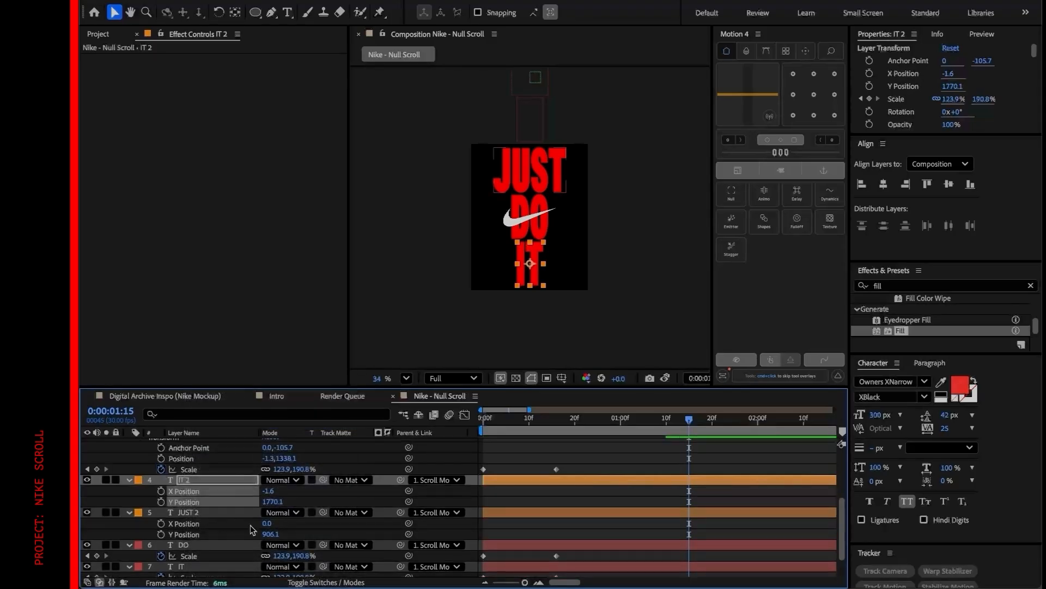
Add X Position keyframes for IT 2 and JUST 2 at 1:15.
{"action": "left_click", "coordinate": [140, 498]}
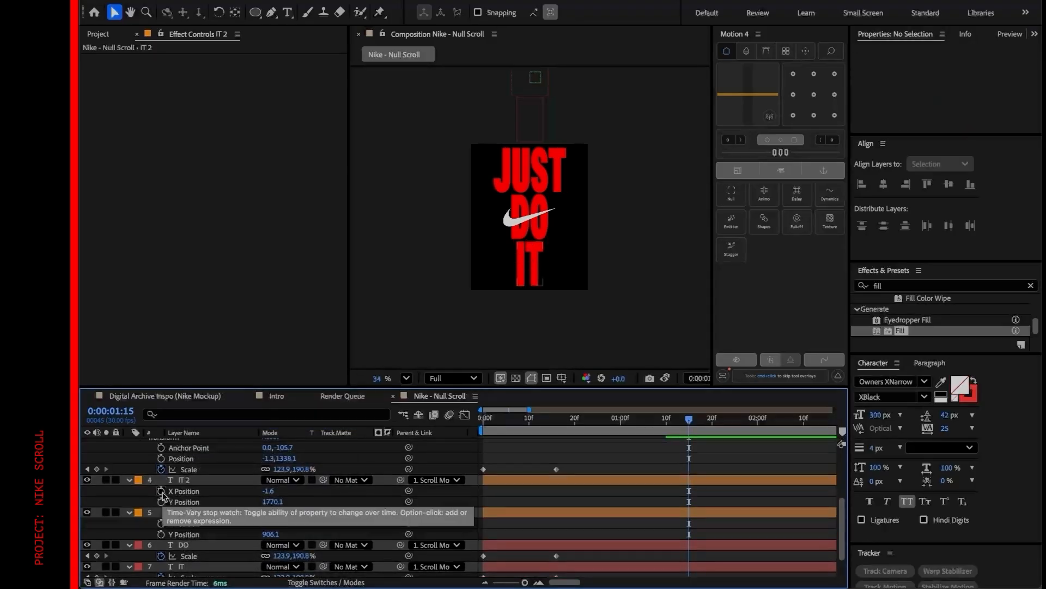
{"action": "left_click", "coordinate": [162, 491]}
{"action": "left_click", "coordinate": [161, 523]}
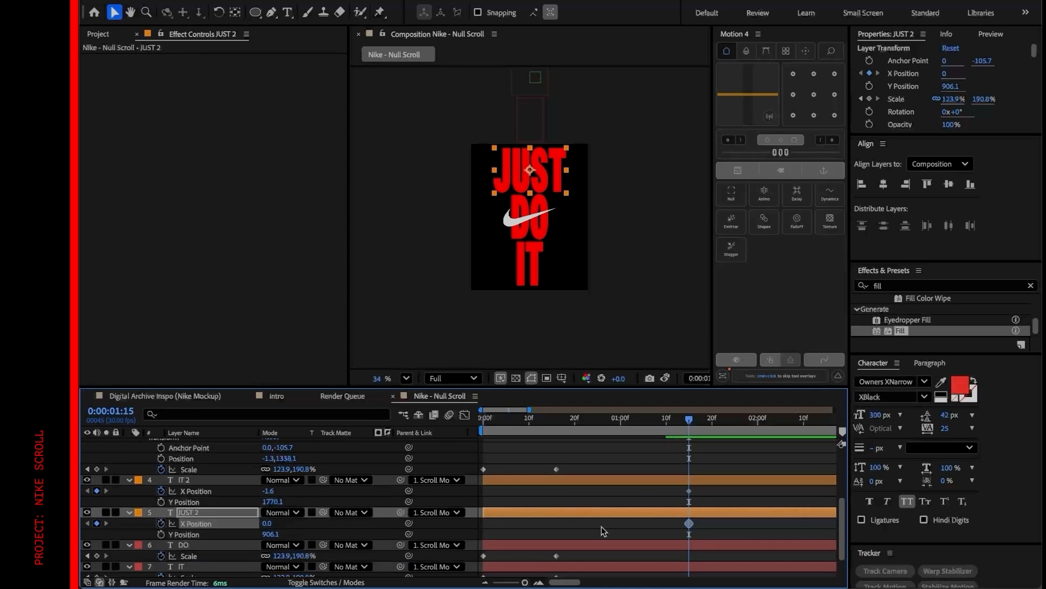
{"action": "left_click_drag", "start_coordinate": [688, 425], "coordinate": [718, 427]}
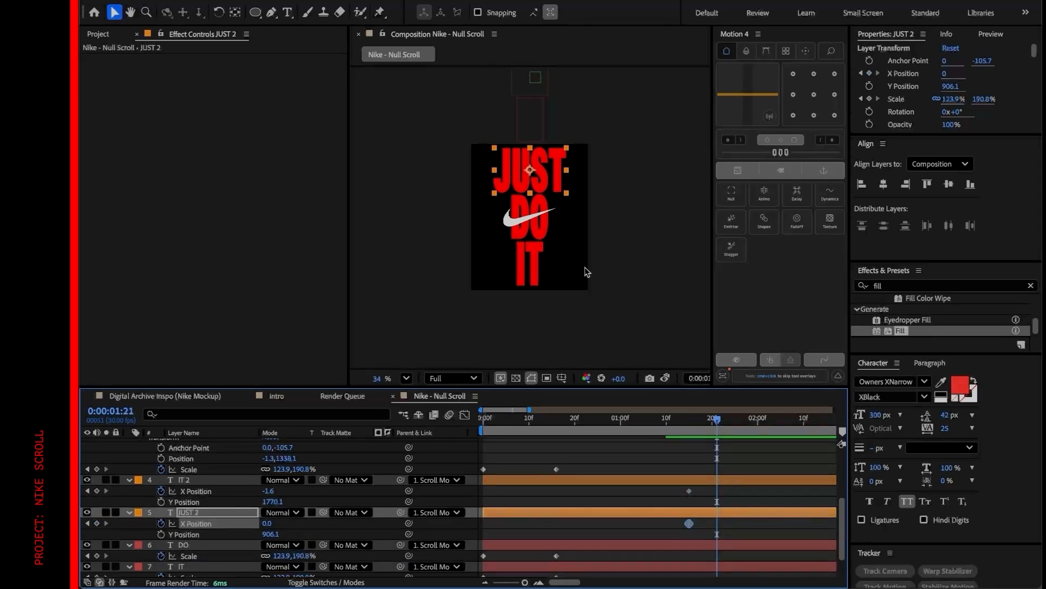
Move the JUST 2 layer off the frame to the left at 1:21, to X Position -970.6.
{"action": "left_click", "coordinate": [542, 180]}
{"action": "left_click_drag", "start_coordinate": [543, 180], "coordinate": [437, 177]}
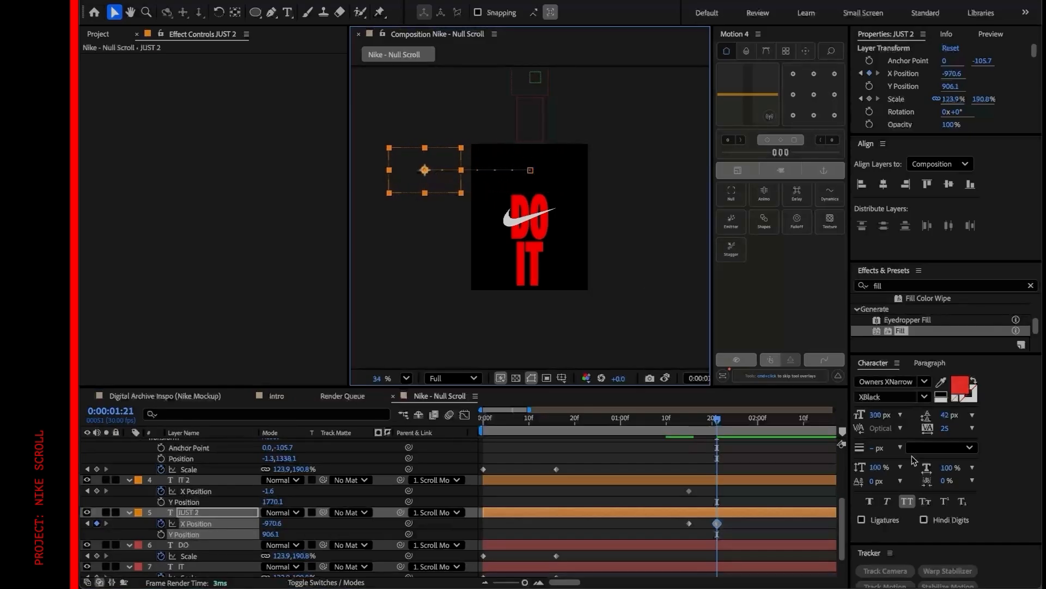
Select IT 2 and move it off the frame to the right, to X Position 757.2.
{"action": "left_click", "coordinate": [727, 482]}
{"action": "left_click_drag", "start_coordinate": [533, 274], "coordinate": [617, 274]}
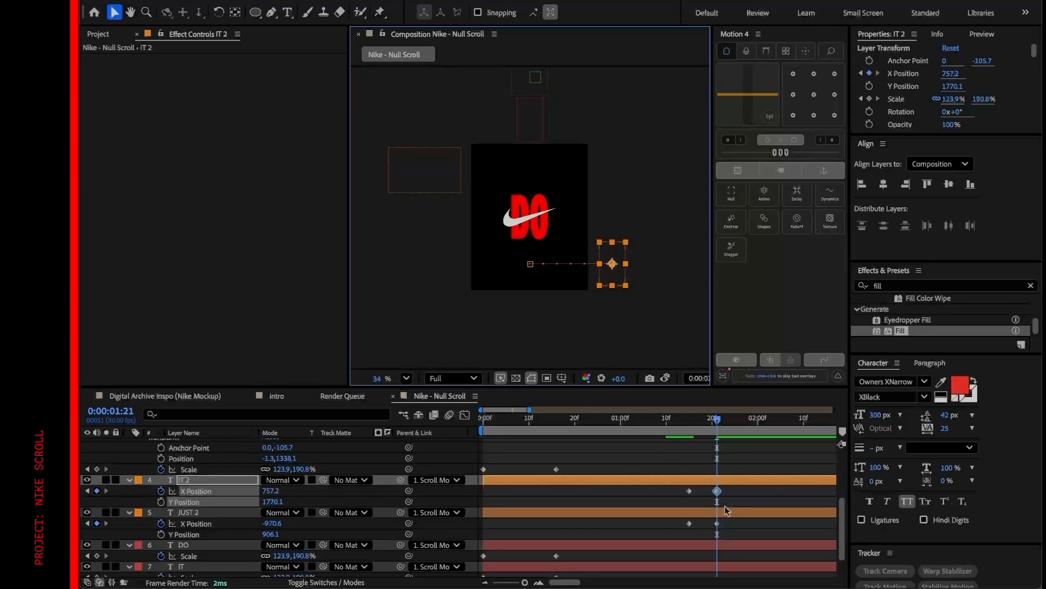
Play back the slide-out animation and compare it with the Digital Archive Inspo reference composition.
{"action": "key", "text": "space"}
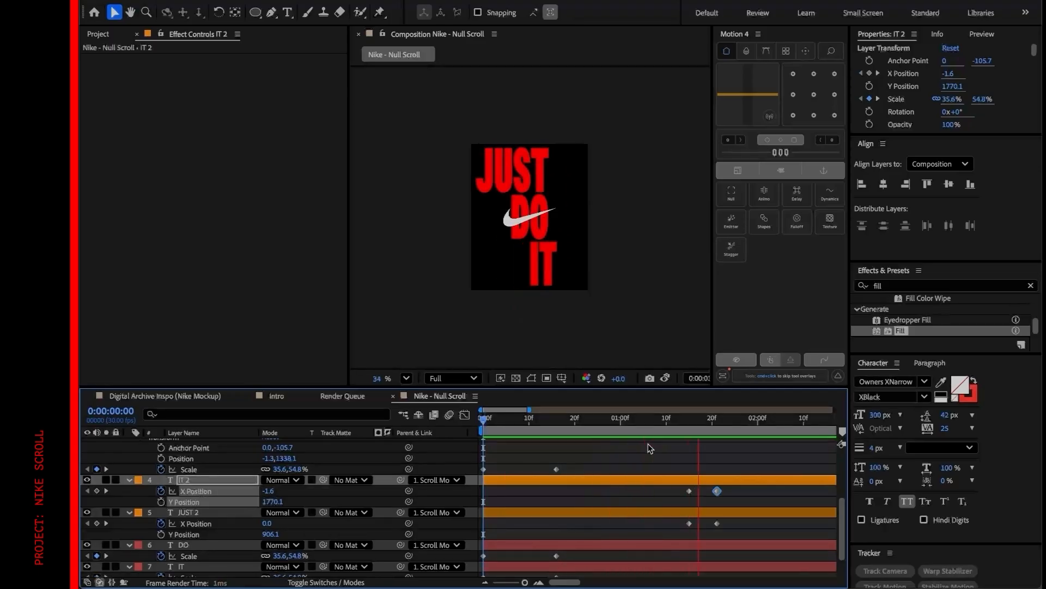
{"action": "key", "text": "space"}
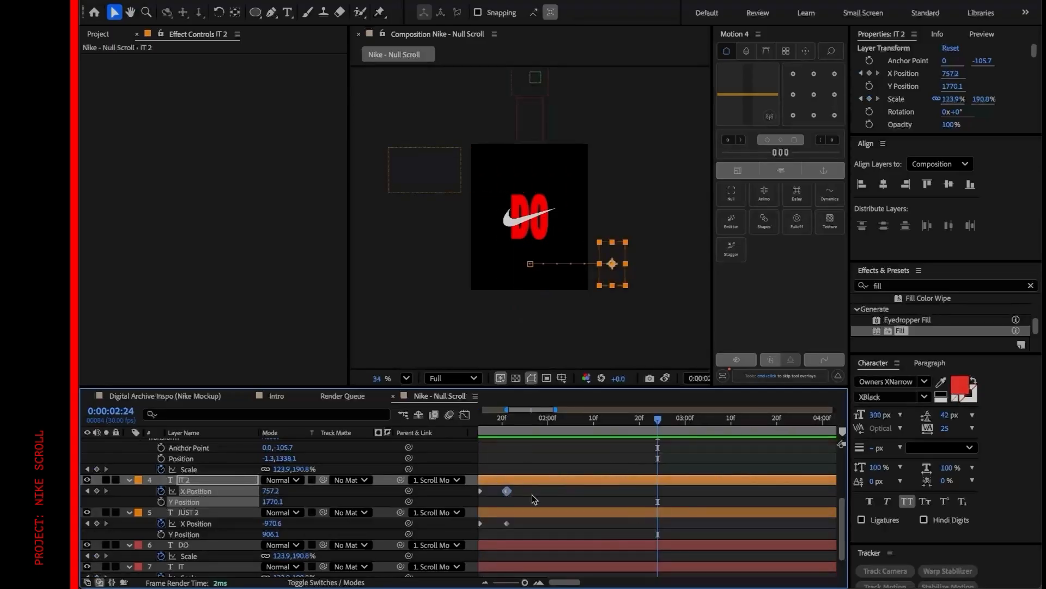
{"action": "key", "text": "Home"}
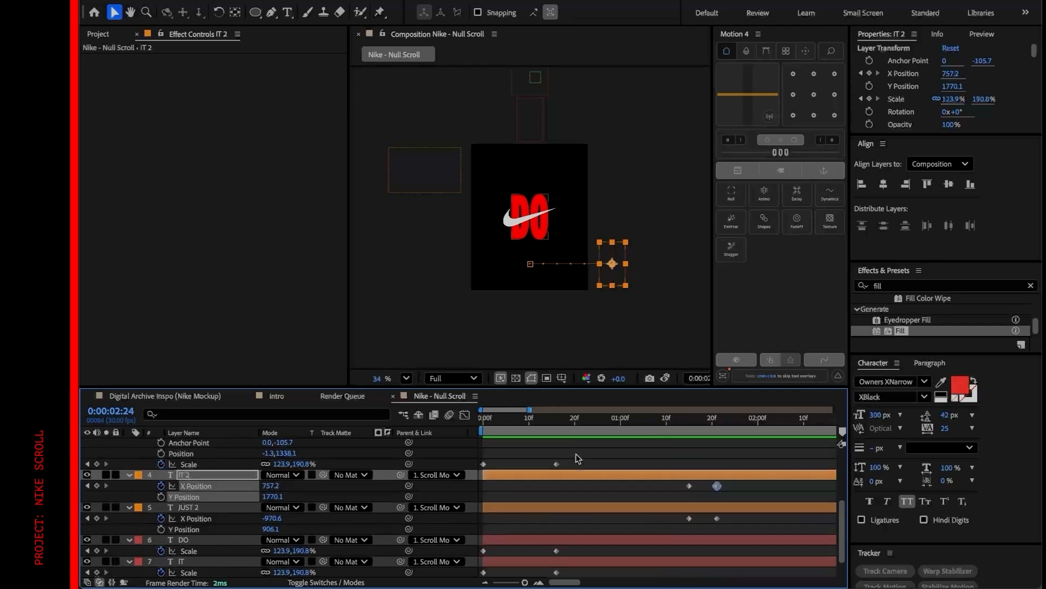
{"action": "scroll", "coordinate": [578, 458], "scroll_direction": "down", "scroll_amount": 1}
{"action": "left_click_drag", "start_coordinate": [614, 423], "coordinate": [657, 423]}
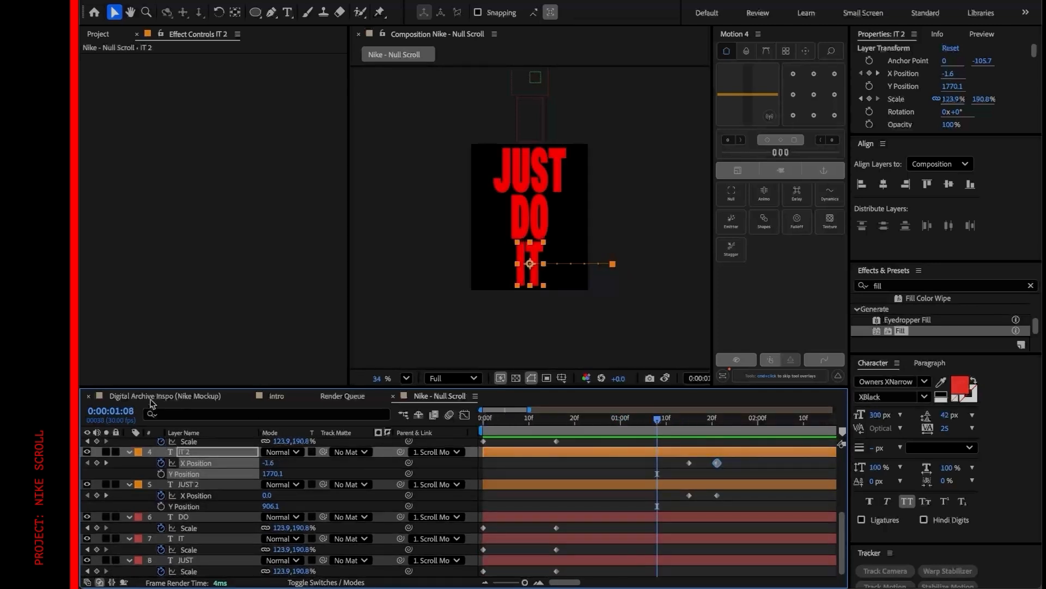
{"action": "left_click", "coordinate": [151, 398]}
{"action": "left_click_drag", "start_coordinate": [509, 422], "coordinate": [485, 423]}
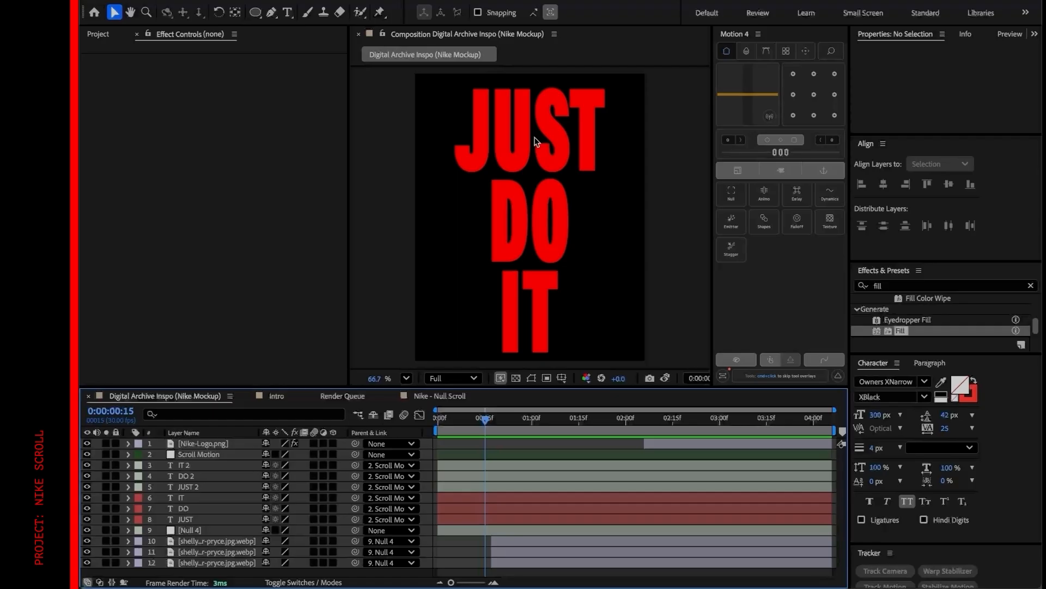
{"action": "left_click", "coordinate": [442, 396]}
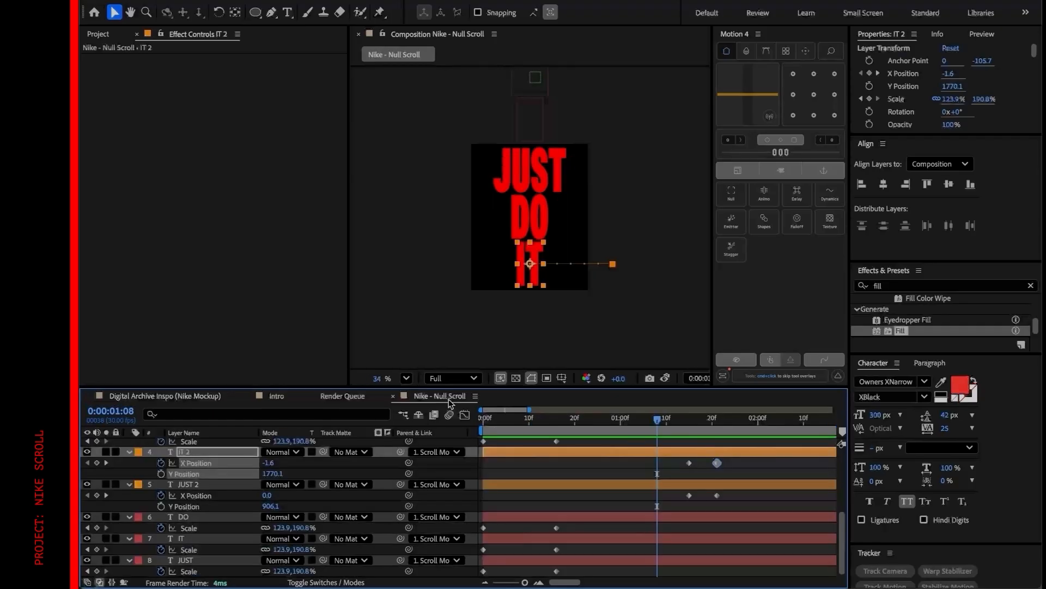
Select all layers and toggle their animated properties, leaving every layer collapsed.
{"action": "left_click", "coordinate": [579, 493]}
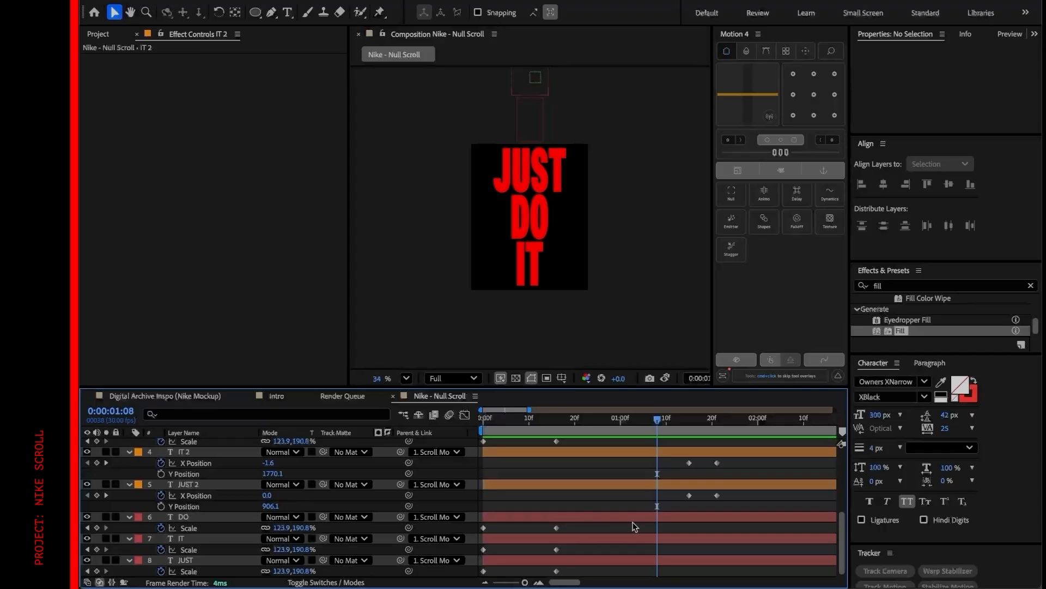
{"action": "key", "text": "super+a"}
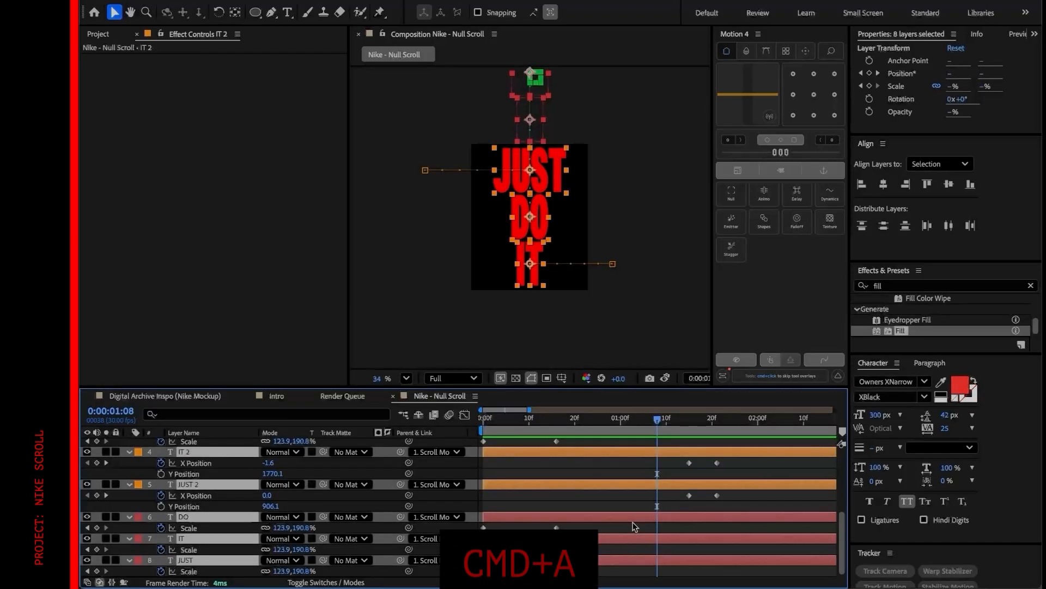
{"action": "key", "text": "u"}
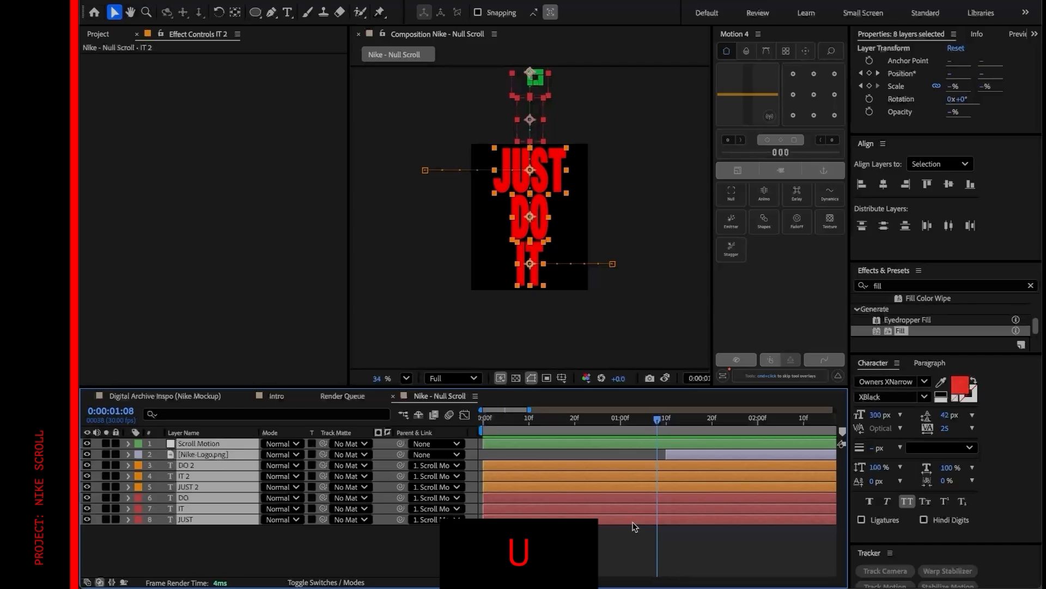
{"action": "key", "text": "u"}
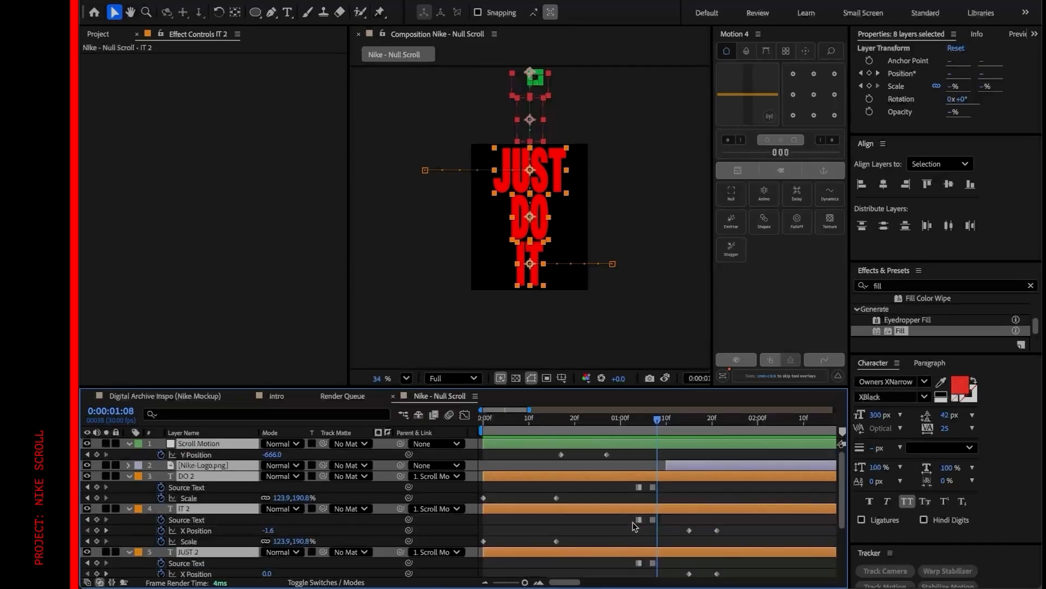
{"action": "key", "text": "u"}
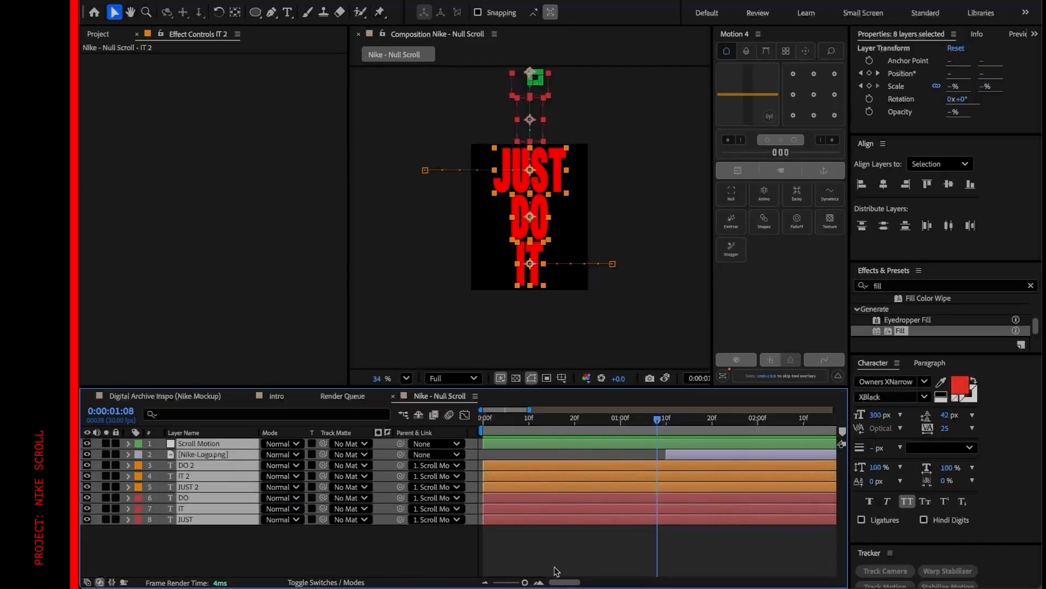
{"action": "left_click", "coordinate": [565, 543]}
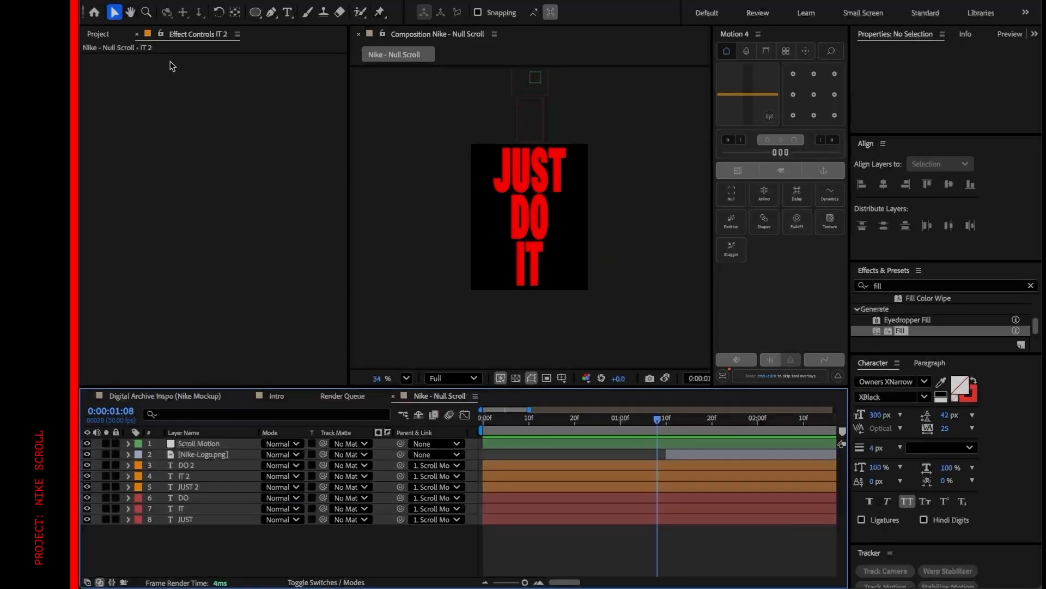
Add the shelly-ann-fraser-pryce.jpg.webp photo from the Project assets to the bottom of the composition.
{"action": "left_click", "coordinate": [98, 35]}
{"action": "left_click", "coordinate": [160, 196]}
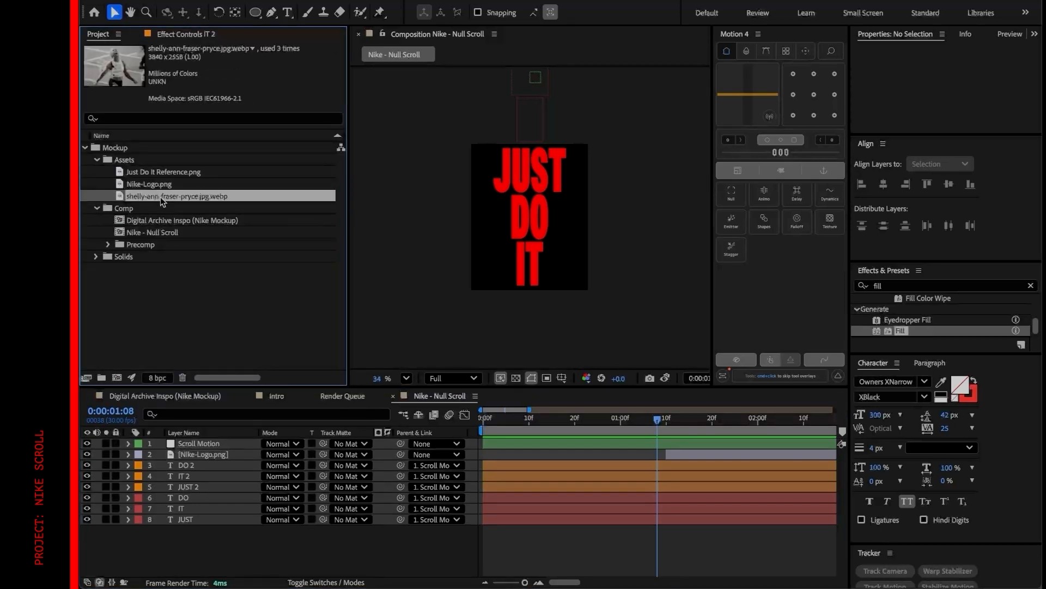
{"action": "left_click_drag", "start_coordinate": [149, 200], "coordinate": [276, 548]}
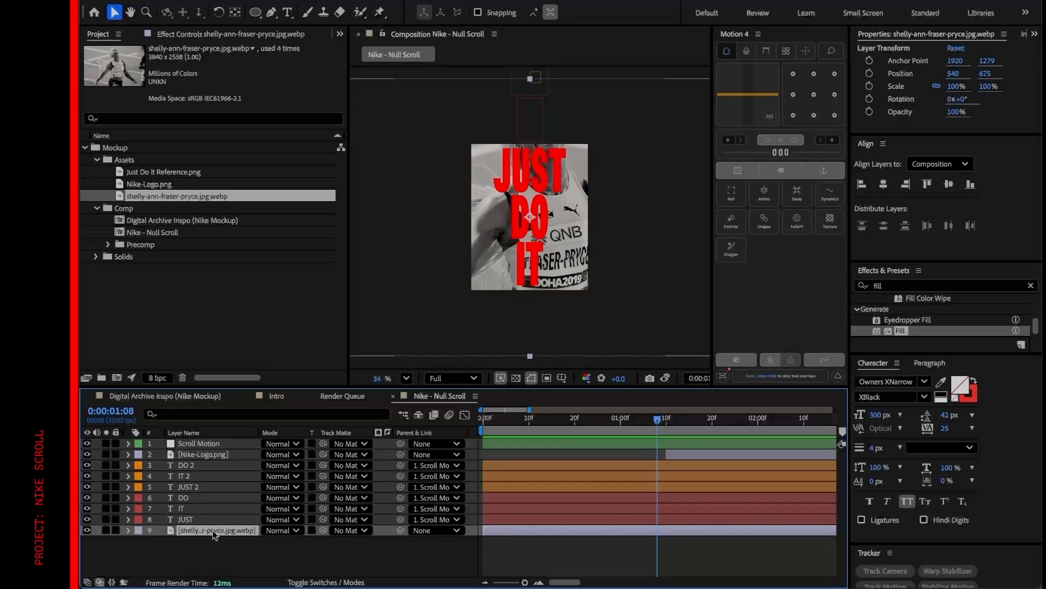
Scale the photo layer down to 29%.
{"action": "key", "text": "s"}
{"action": "left_click_drag", "start_coordinate": [281, 541], "coordinate": [259, 543]}
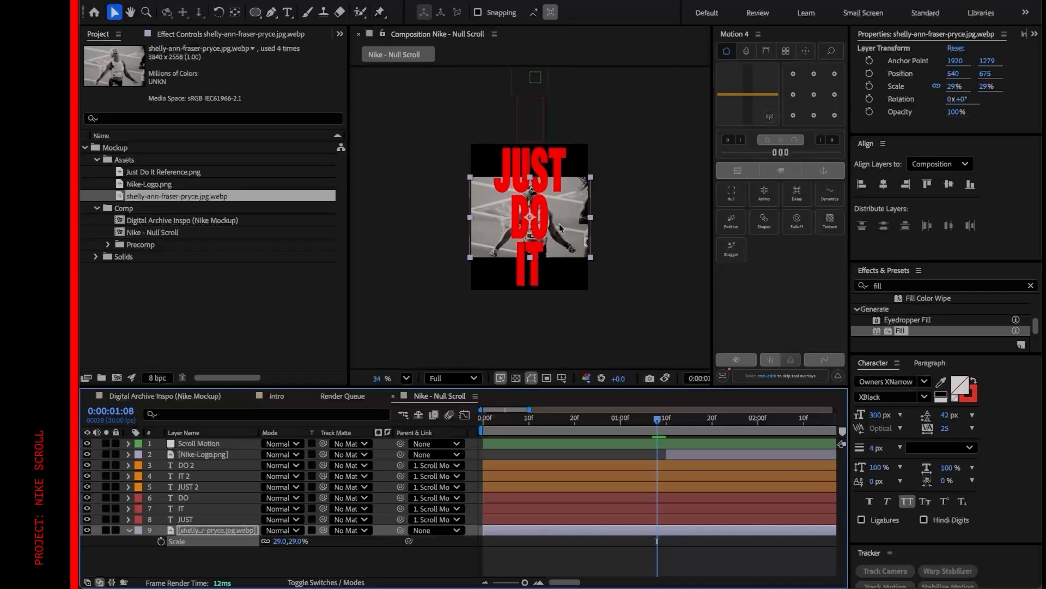
Duplicate the photo layer twice.
{"action": "left_click", "coordinate": [659, 530]}
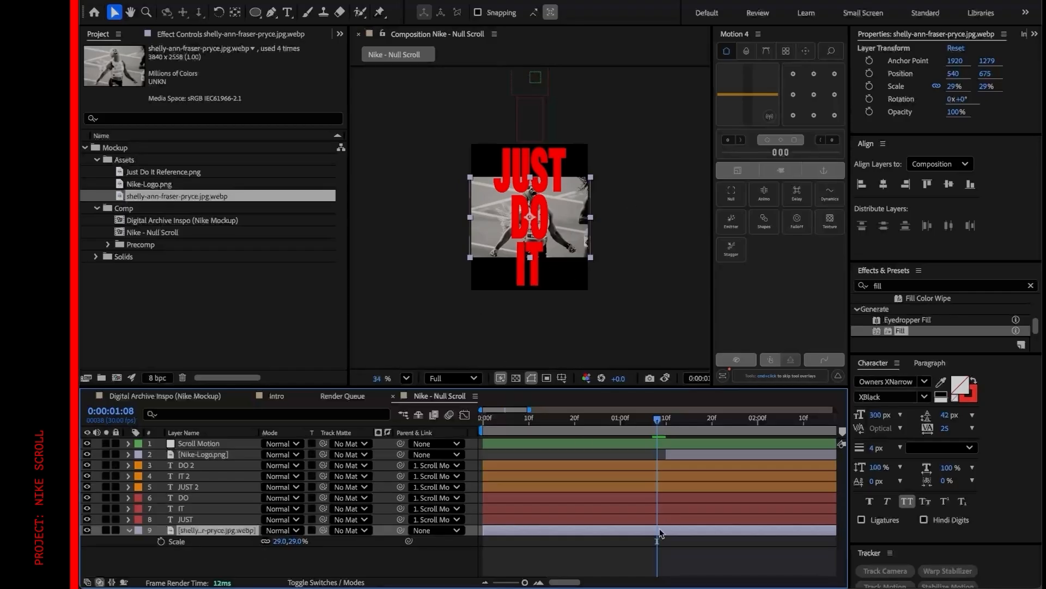
{"action": "key", "text": "super+d"}
{"action": "key", "text": "super+d"}
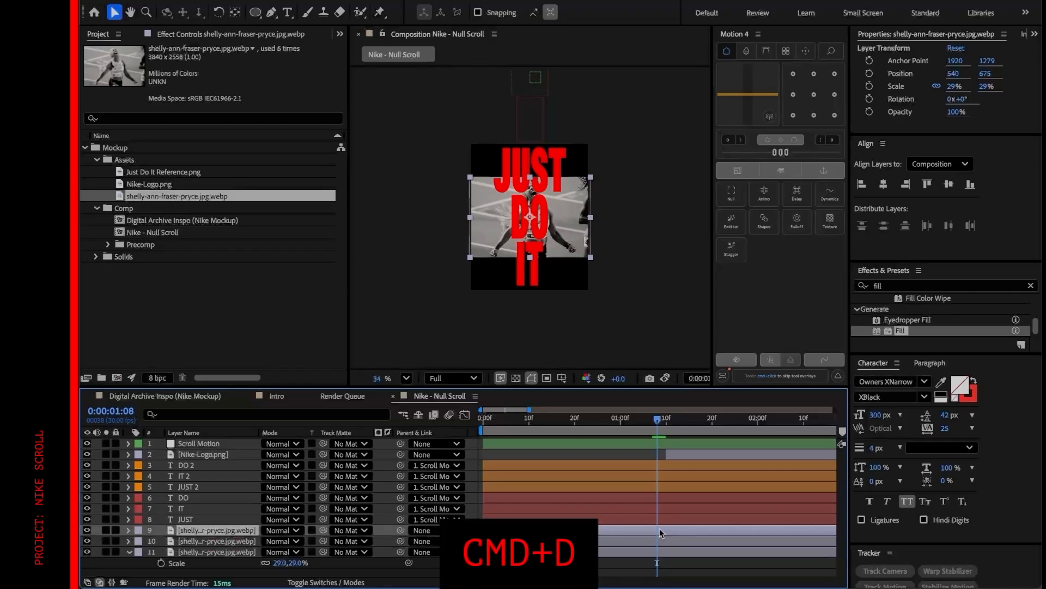
Move one photo copy up above the first, to Y Position -603.
{"action": "left_click", "coordinate": [559, 224]}
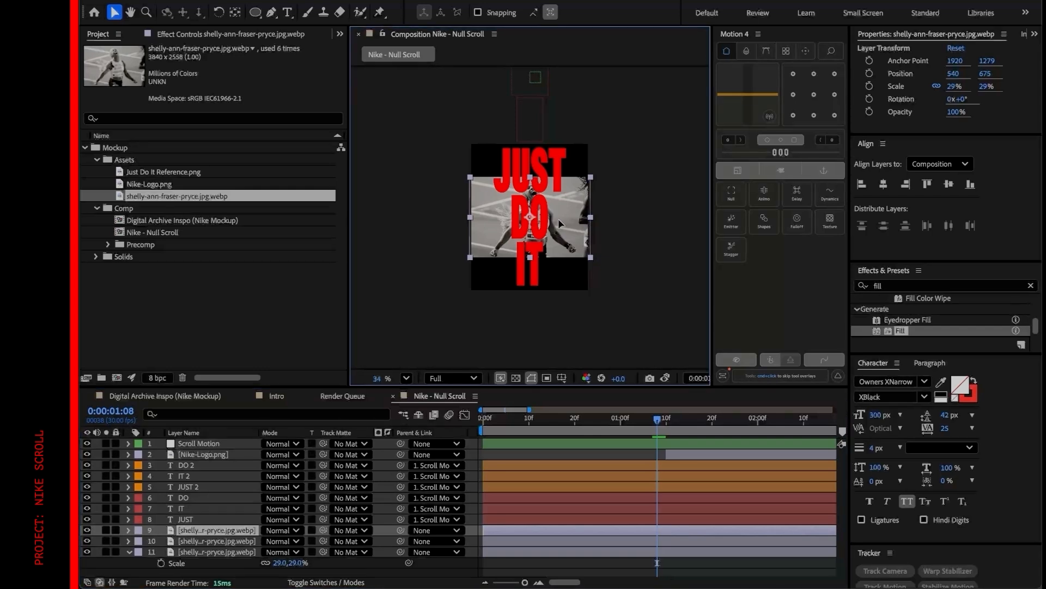
{"action": "left_click_drag", "start_coordinate": [560, 224], "coordinate": [555, 142]}
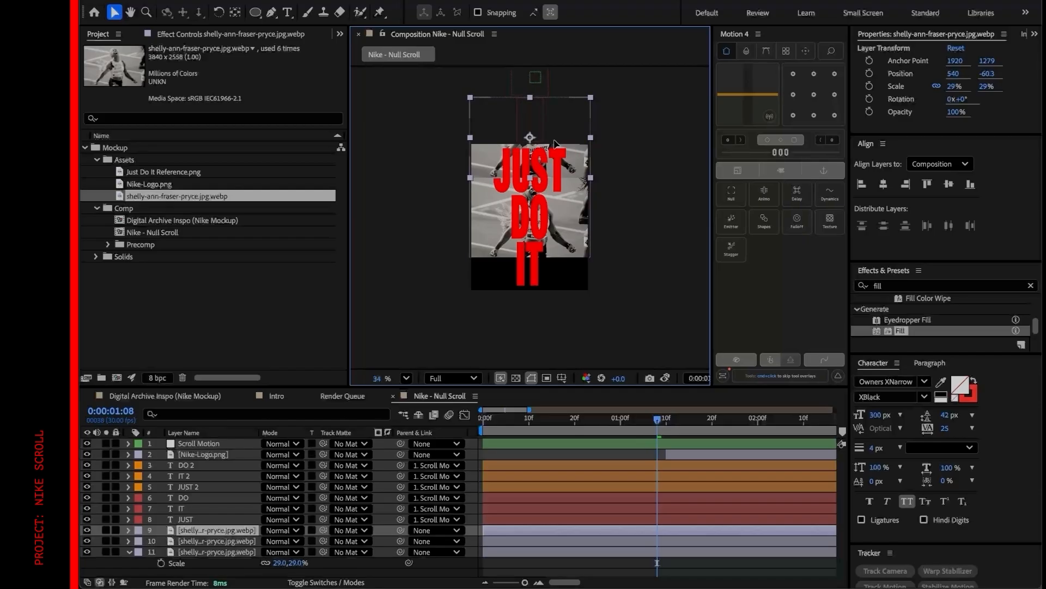
Move another photo copy down below the first, extending the photo strip vertically.
{"action": "left_click", "coordinate": [564, 221]}
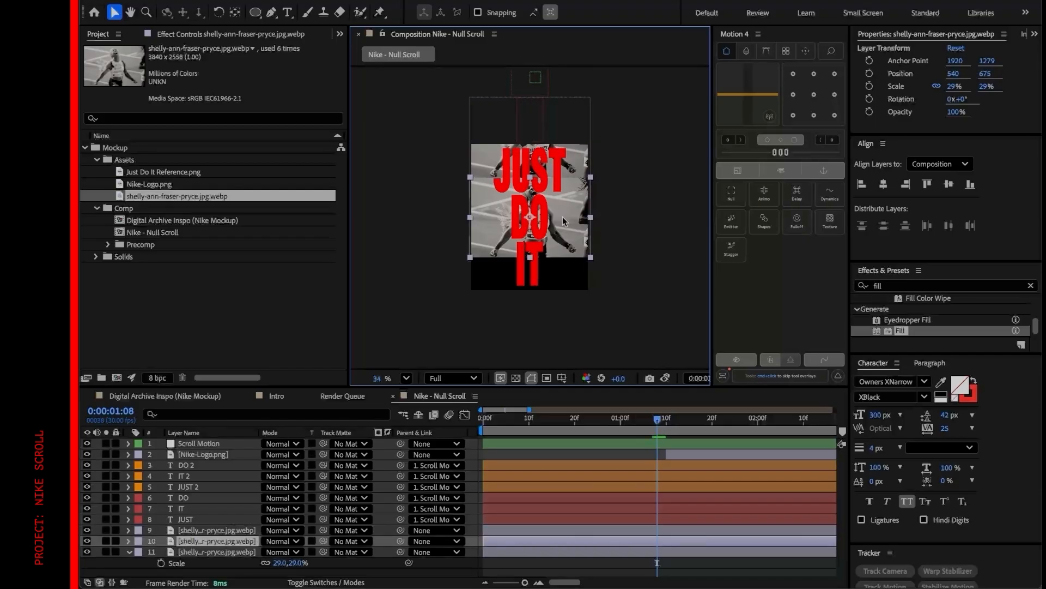
{"action": "left_click_drag", "start_coordinate": [563, 220], "coordinate": [556, 297]}
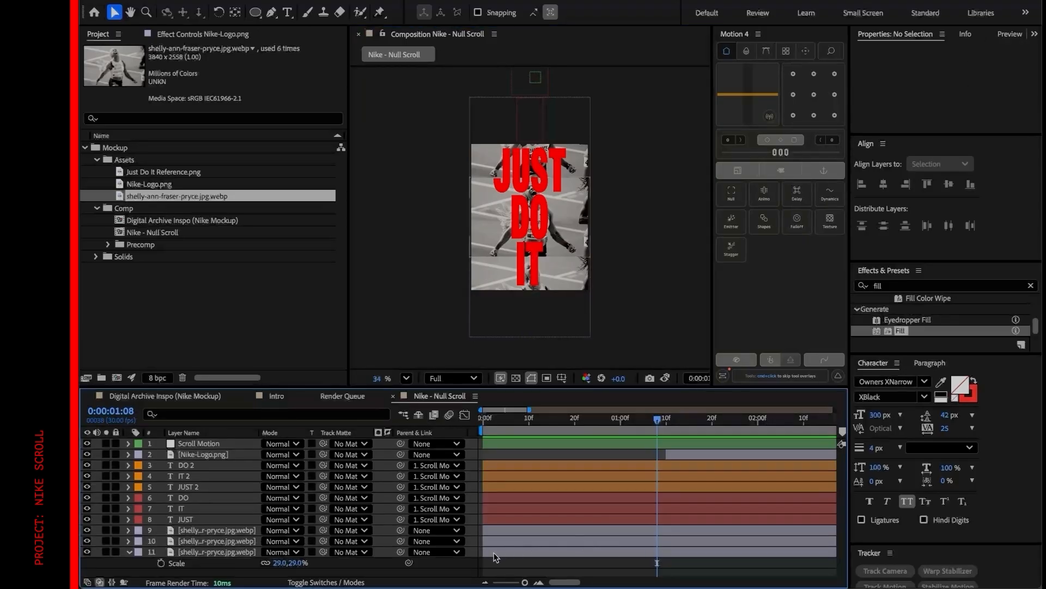
Create a new Null Object and place it just above the photo layers.
{"action": "right_click", "coordinate": [443, 575]}
{"action": "mouse_move", "coordinate": [480, 422]}
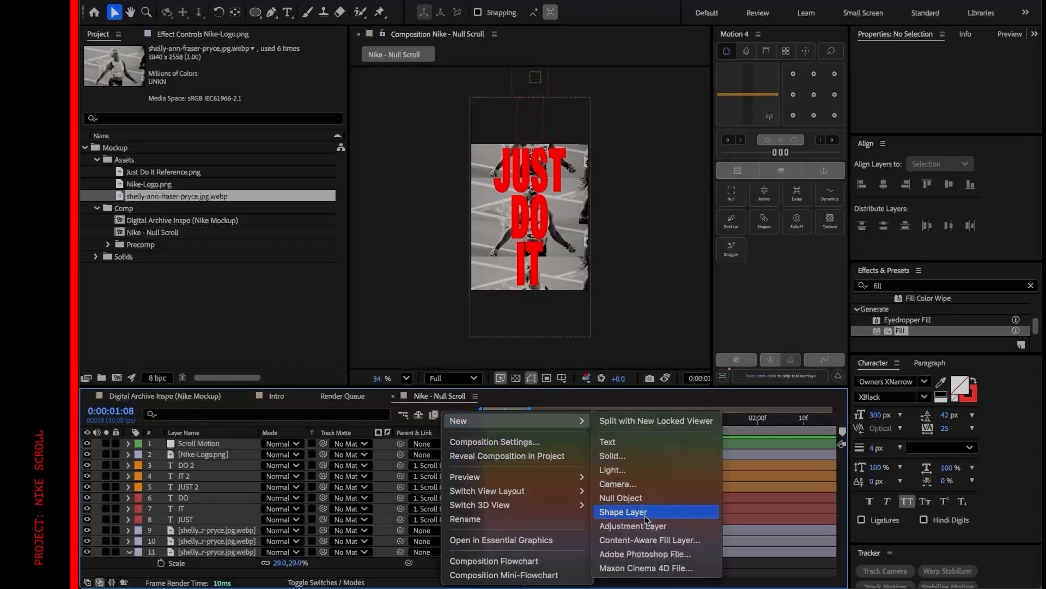
{"action": "left_click", "coordinate": [639, 499]}
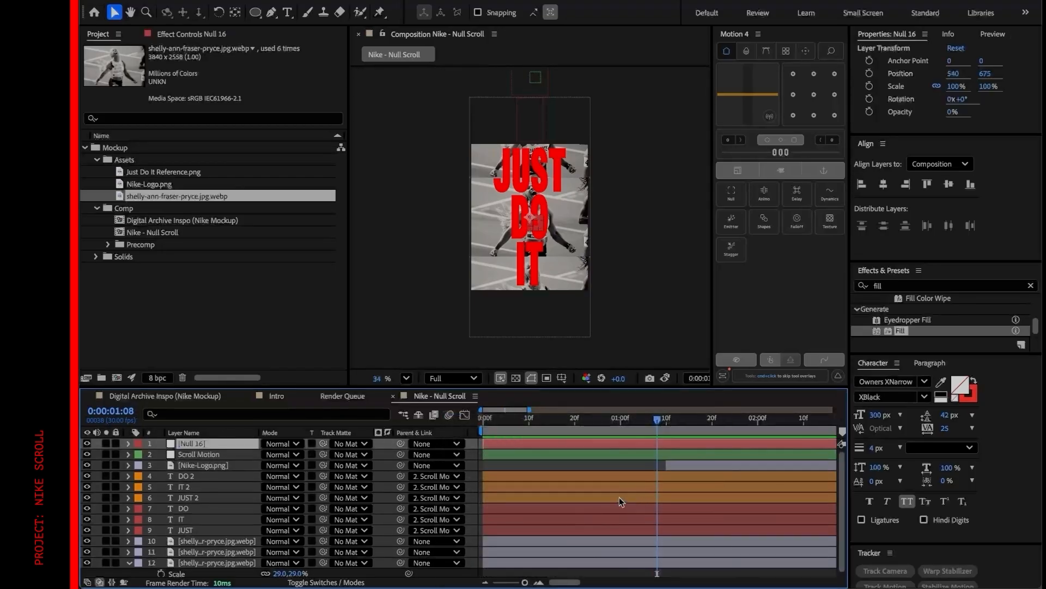
{"action": "left_click_drag", "start_coordinate": [208, 441], "coordinate": [205, 535]}
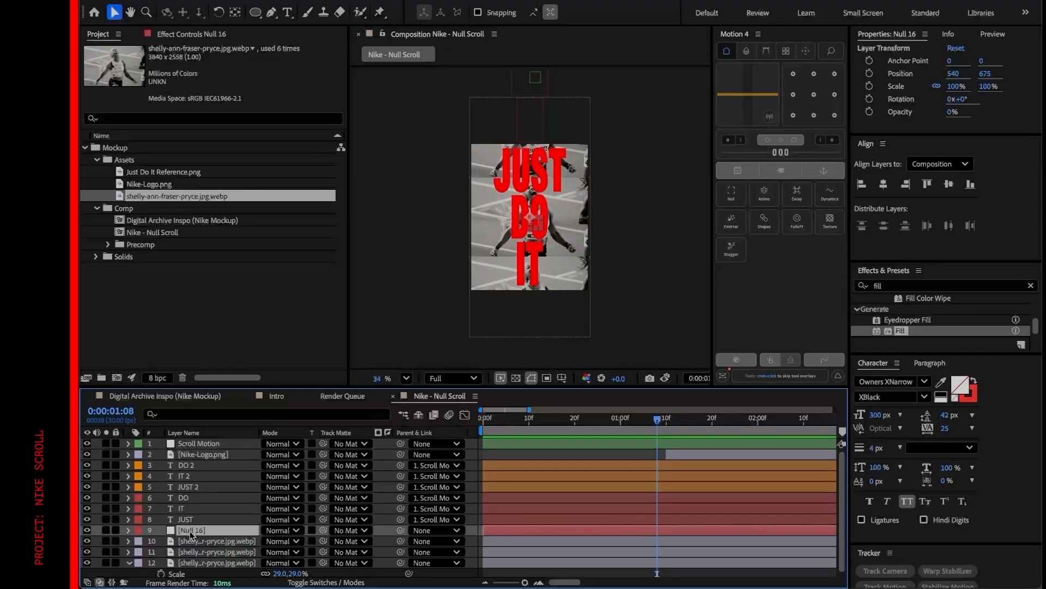
Rename the null layer to Photo Scale.
{"action": "key", "text": "Return"}
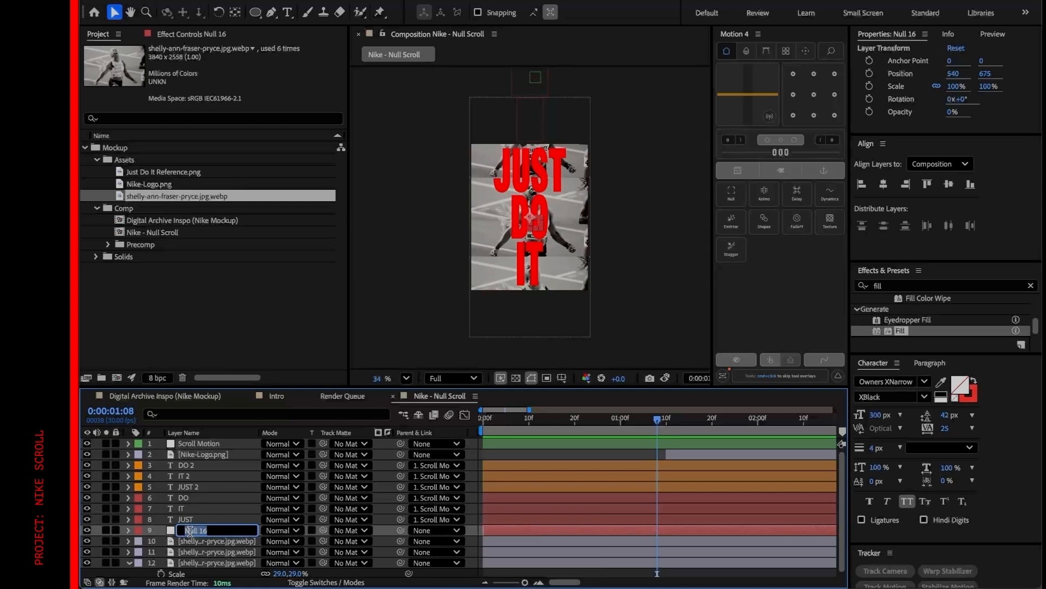
{"action": "type", "text": "Photo Scale"}
{"action": "key", "text": "Return"}
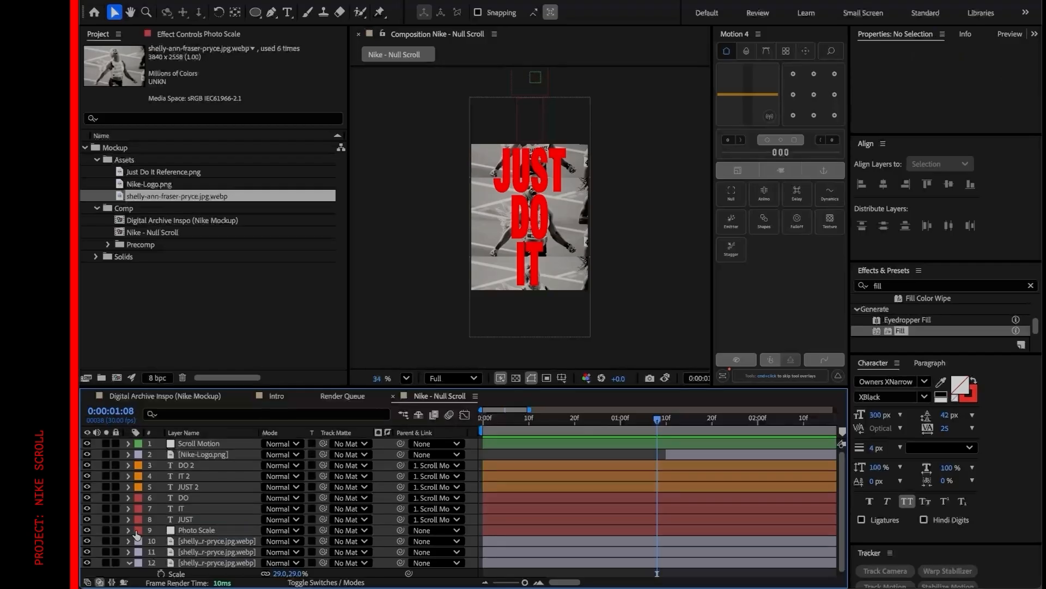
Set the Photo Scale layer's label color to Green.
{"action": "left_click", "coordinate": [138, 531]}
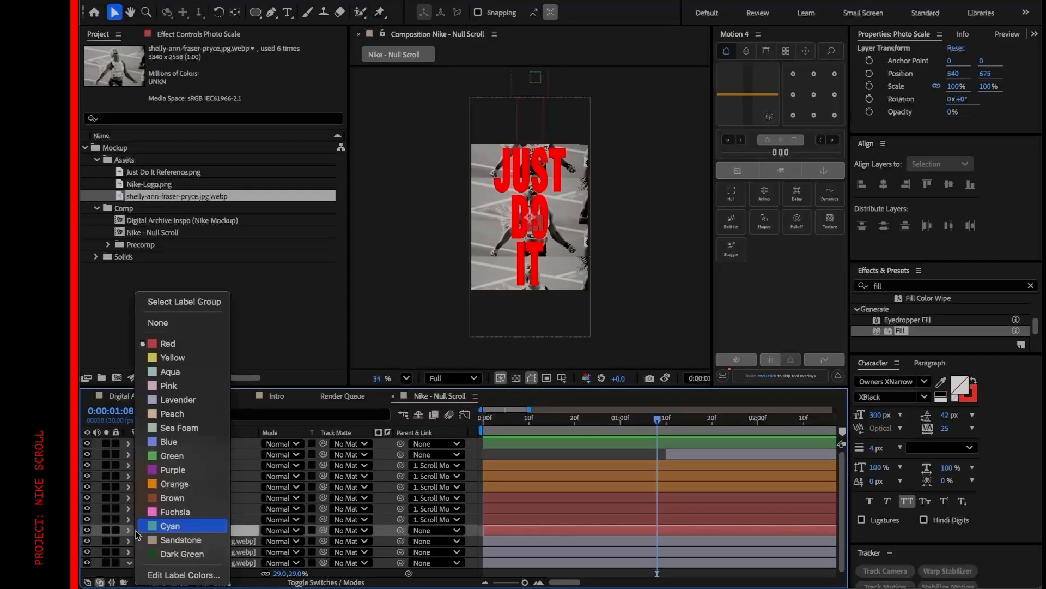
{"action": "left_click", "coordinate": [172, 459]}
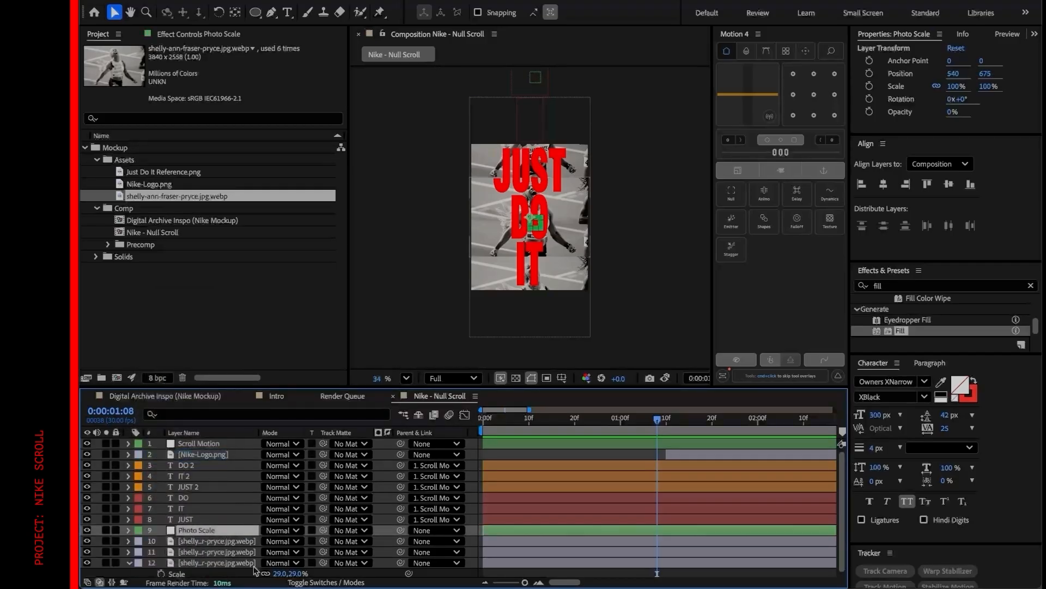
Parent the three photo layers to the Photo Scale null.
{"action": "left_click", "coordinate": [229, 543]}
{"action": "left_click", "coordinate": [226, 564], "text": "shift"}
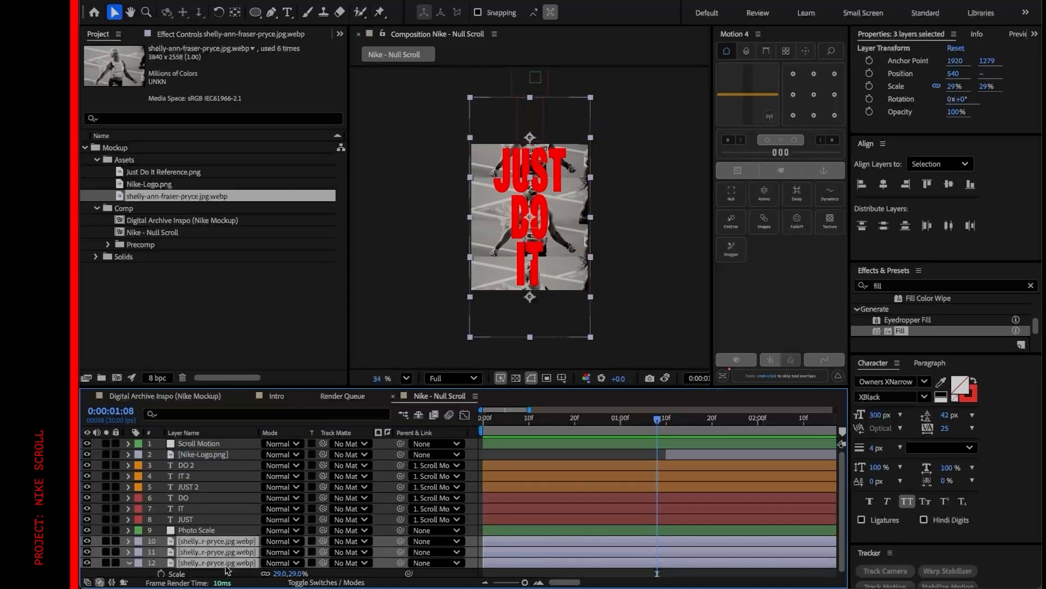
{"action": "left_click", "coordinate": [439, 542]}
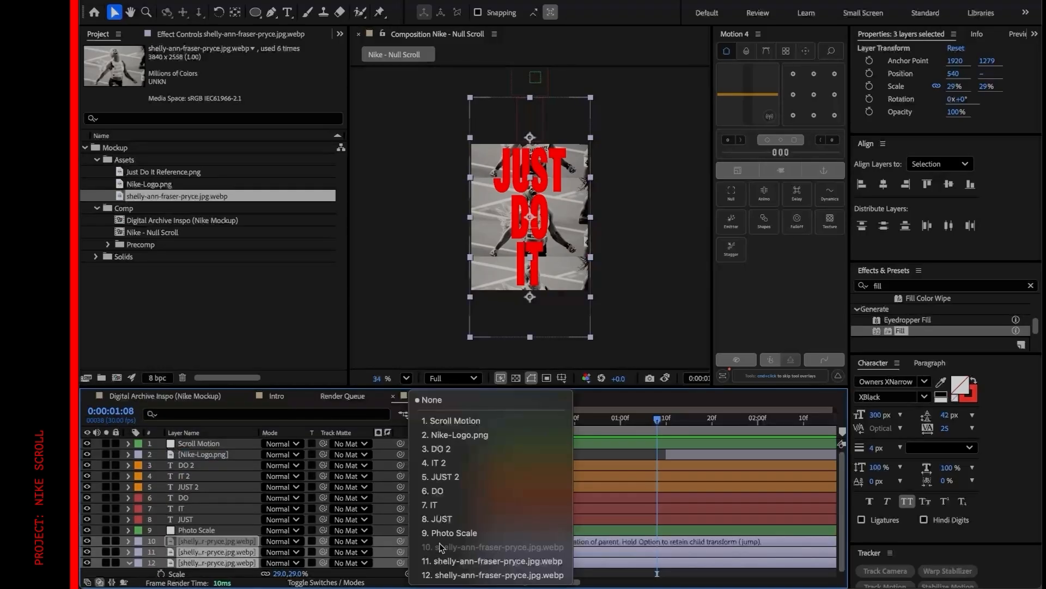
{"action": "left_click", "coordinate": [468, 532]}
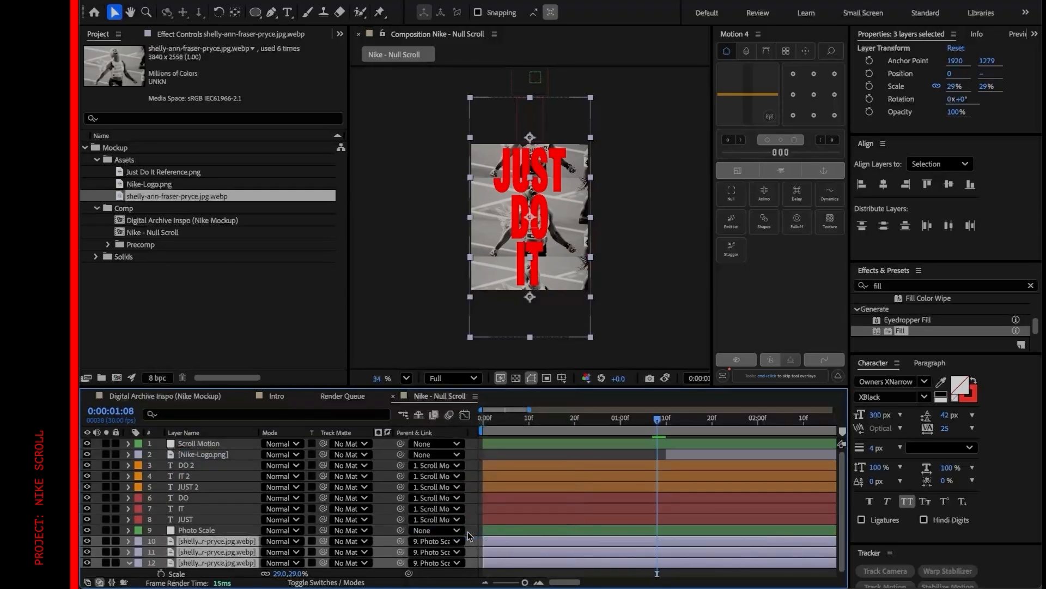
Scale the Photo Scale null up to 117%.
{"action": "left_click", "coordinate": [657, 528]}
{"action": "key", "text": "s"}
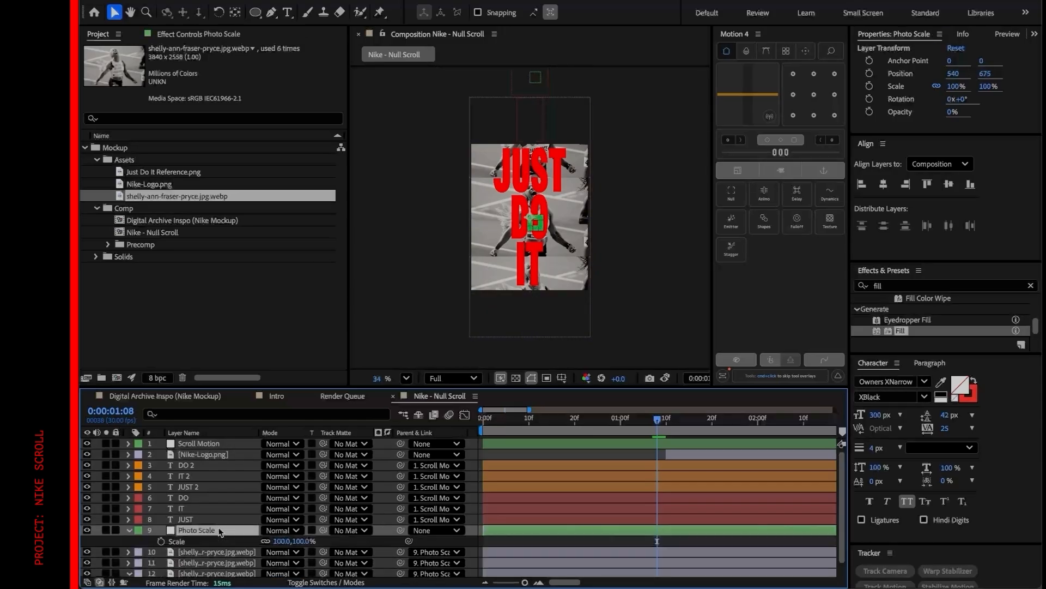
{"action": "key", "text": "s"}
{"action": "left_click_drag", "start_coordinate": [299, 541], "coordinate": [312, 543]}
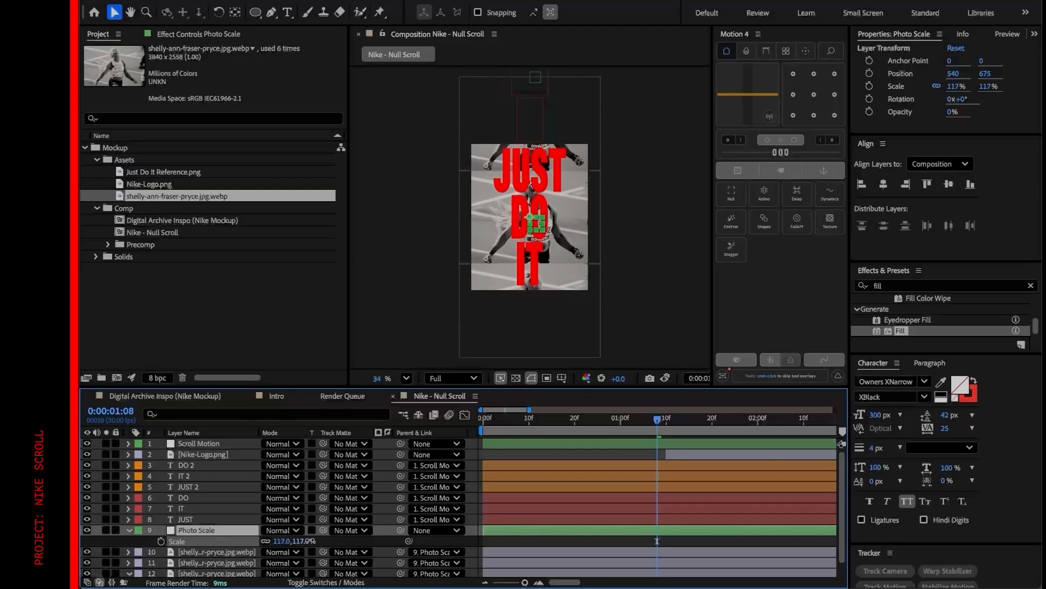
Undo the Photo Scale null's last scale change, then compare with the Digital Archive Inspo reference composition.
{"action": "key", "text": "ctrl+z"}
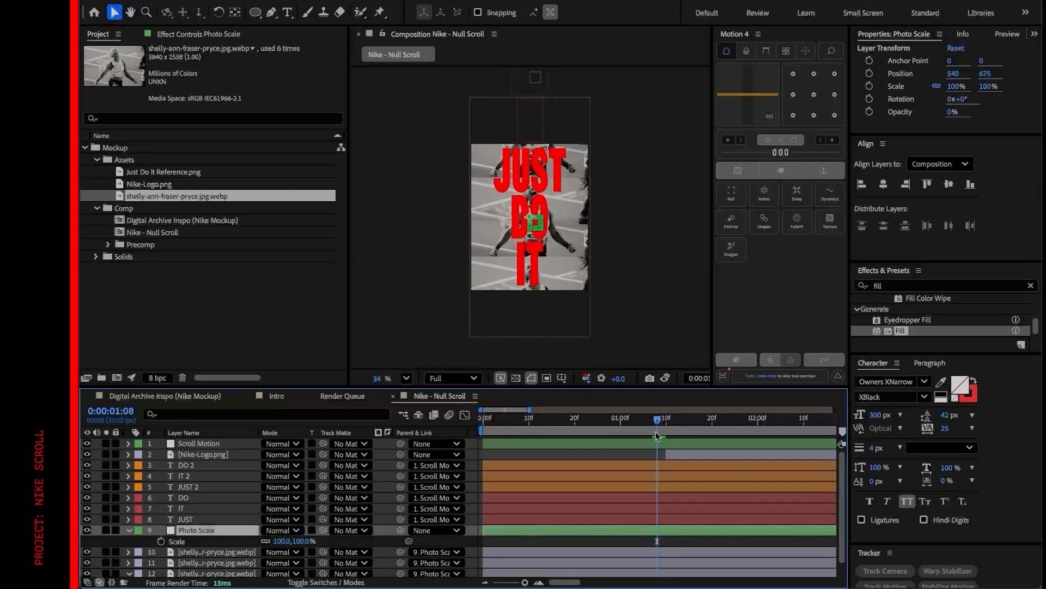
{"action": "left_click", "coordinate": [162, 396]}
{"action": "left_click", "coordinate": [492, 422]}
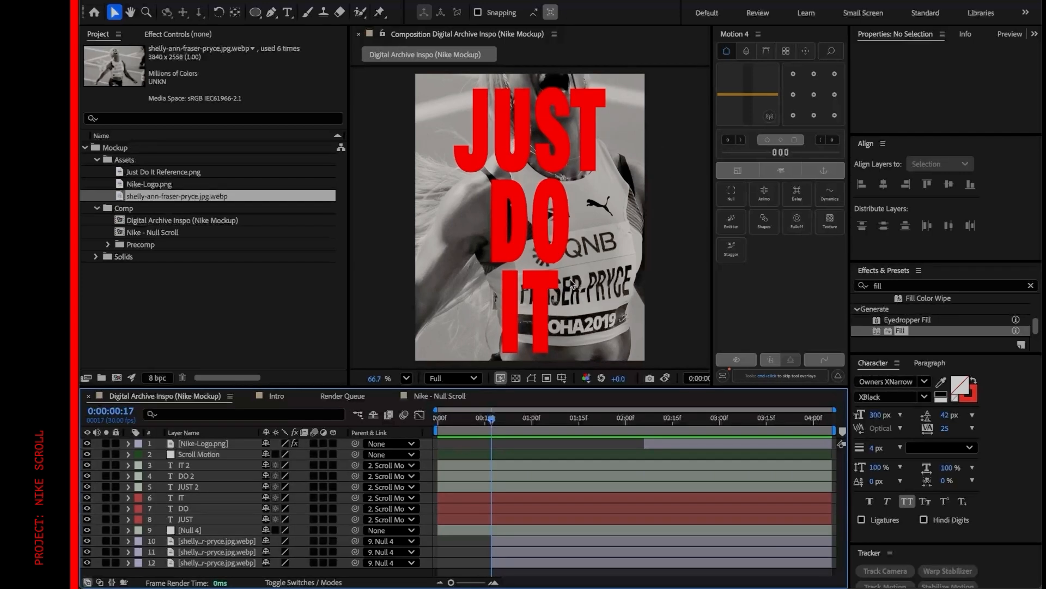
{"action": "left_click", "coordinate": [435, 396]}
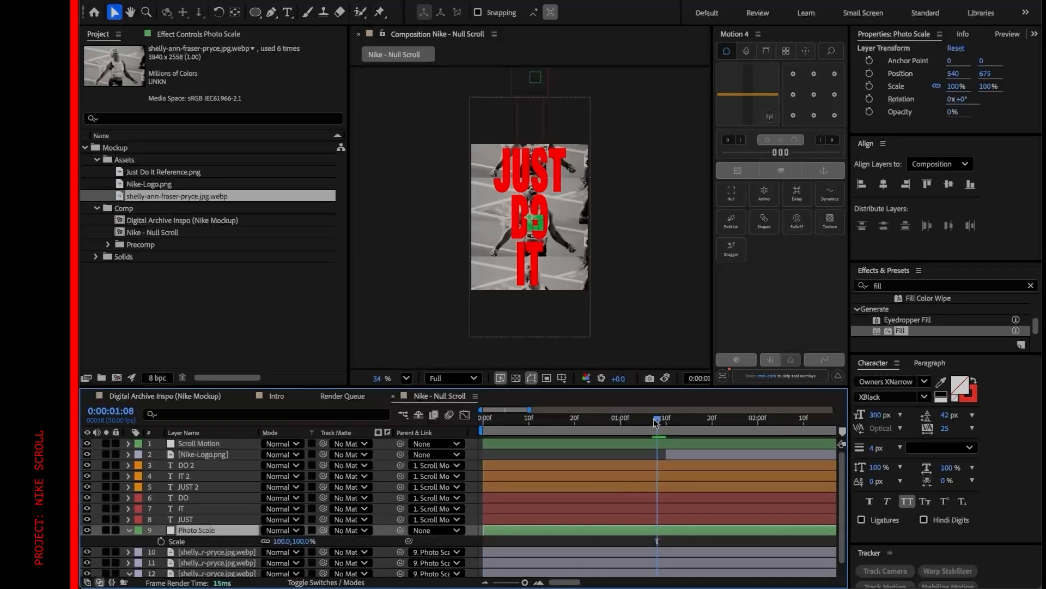
Add a Scale keyframe of 268% on the Photo Scale null at 0:00:16.
{"action": "left_click_drag", "start_coordinate": [655, 423], "coordinate": [553, 426]}
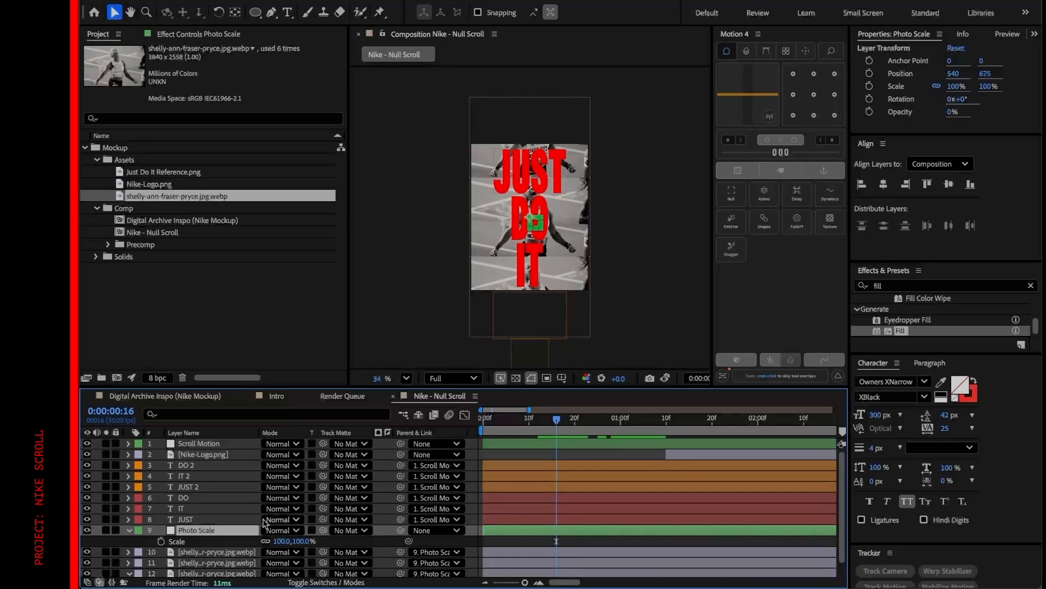
{"action": "left_click", "coordinate": [161, 542]}
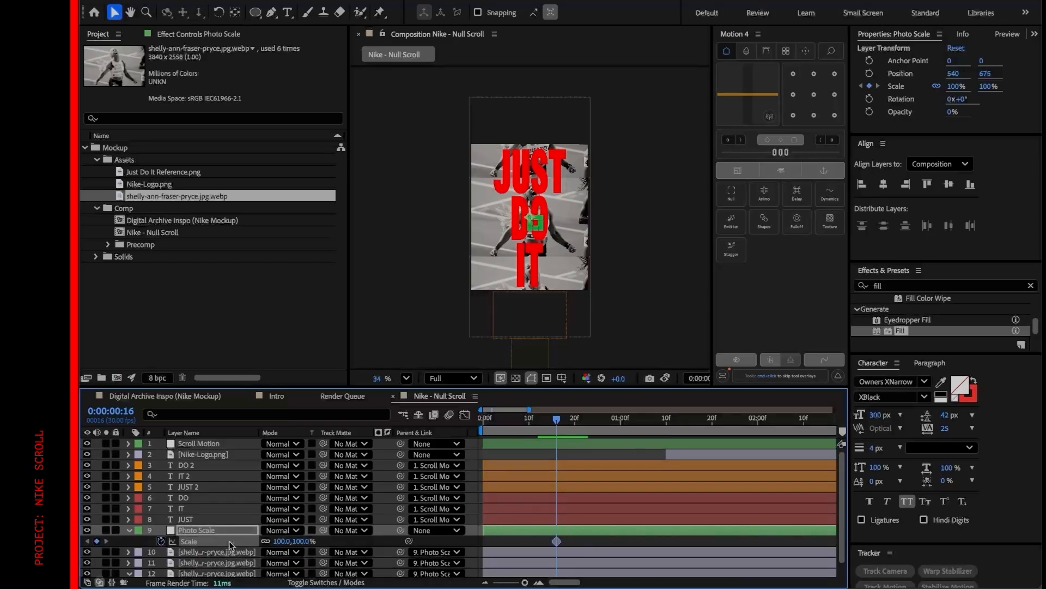
{"action": "left_click_drag", "start_coordinate": [297, 541], "coordinate": [405, 537]}
Add Photo Scale Scale keyframes of 205% at 0:01:01 and 109% at 0:02:05.
{"action": "left_click_drag", "start_coordinate": [560, 424], "coordinate": [626, 428]}
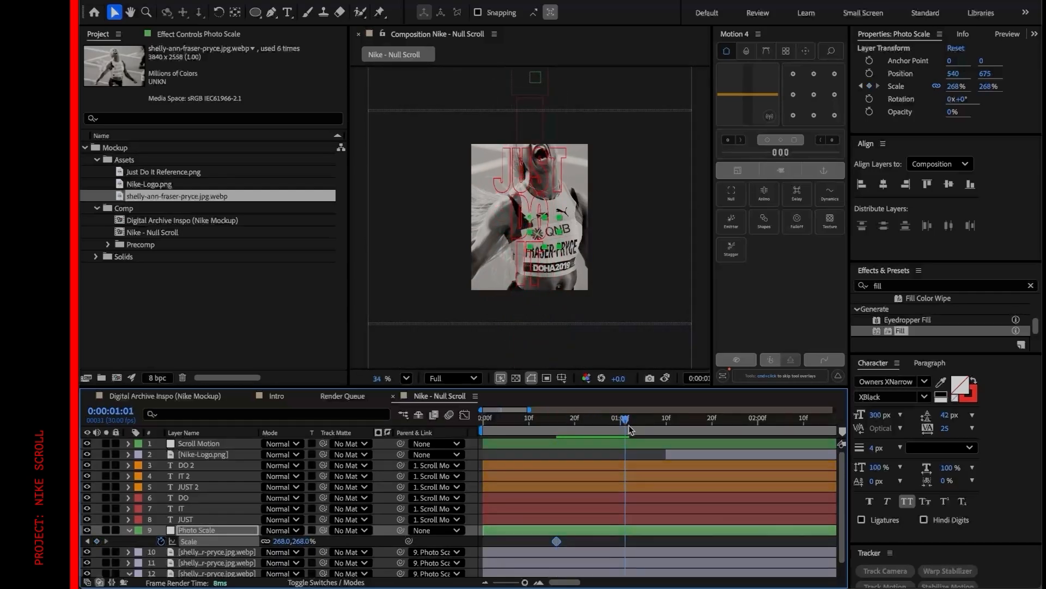
{"action": "left_click_drag", "start_coordinate": [307, 541], "coordinate": [263, 543]}
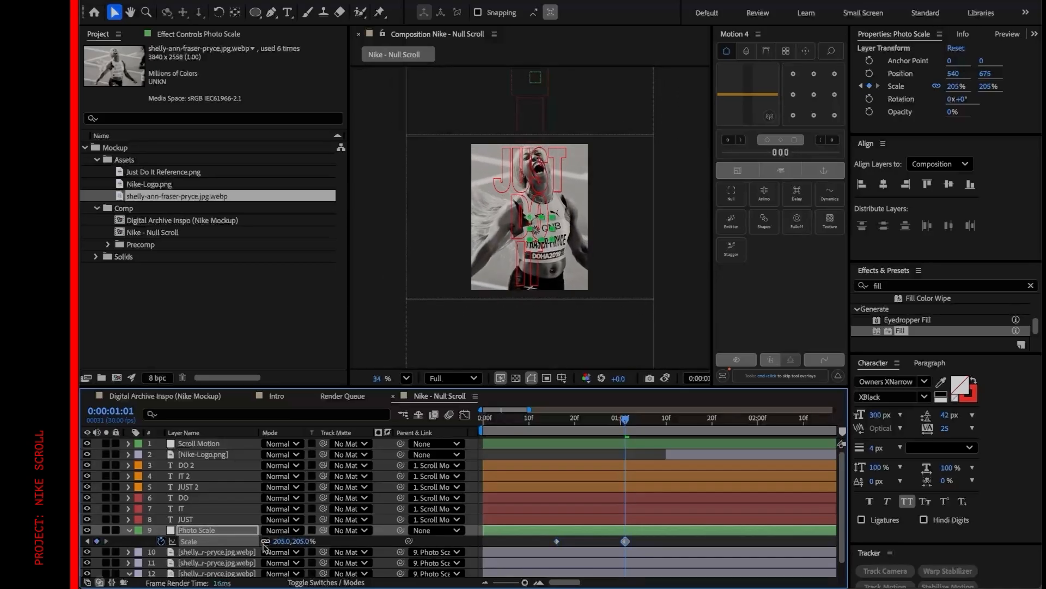
{"action": "left_click_drag", "start_coordinate": [625, 421], "coordinate": [781, 424]}
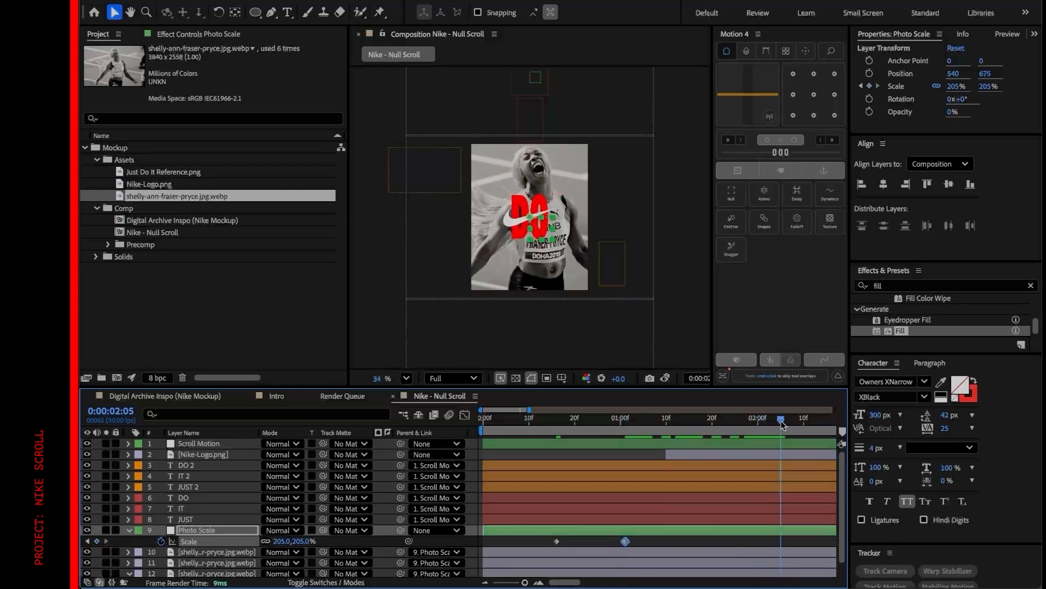
{"action": "left_click_drag", "start_coordinate": [294, 542], "coordinate": [246, 544]}
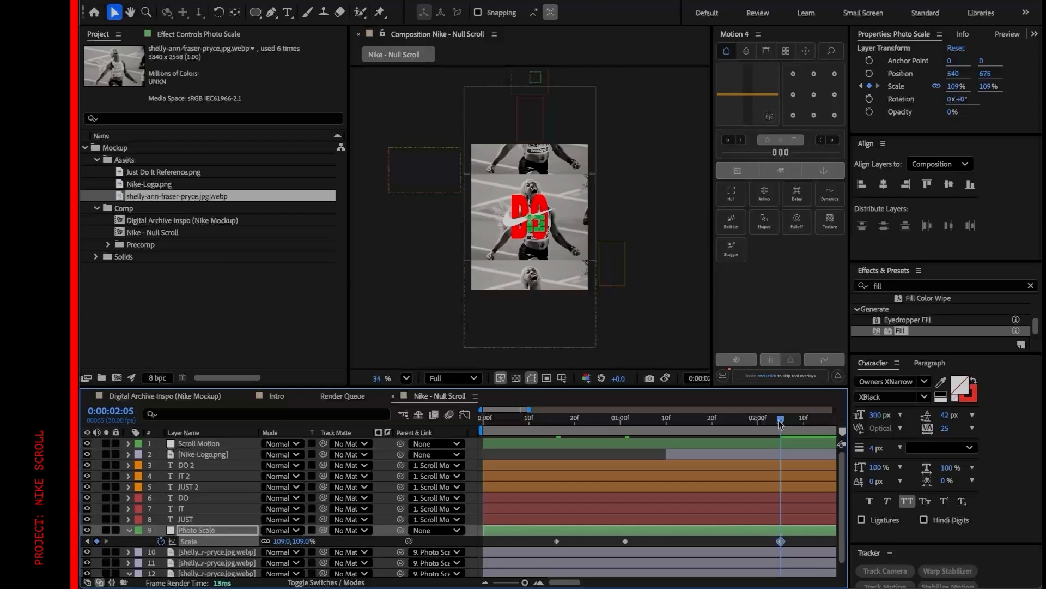
Compare the frame at 0:00:16 against the Digital Archive Inspo reference composition.
{"action": "left_click_drag", "start_coordinate": [781, 423], "coordinate": [556, 420]}
{"action": "left_click", "coordinate": [180, 397]}
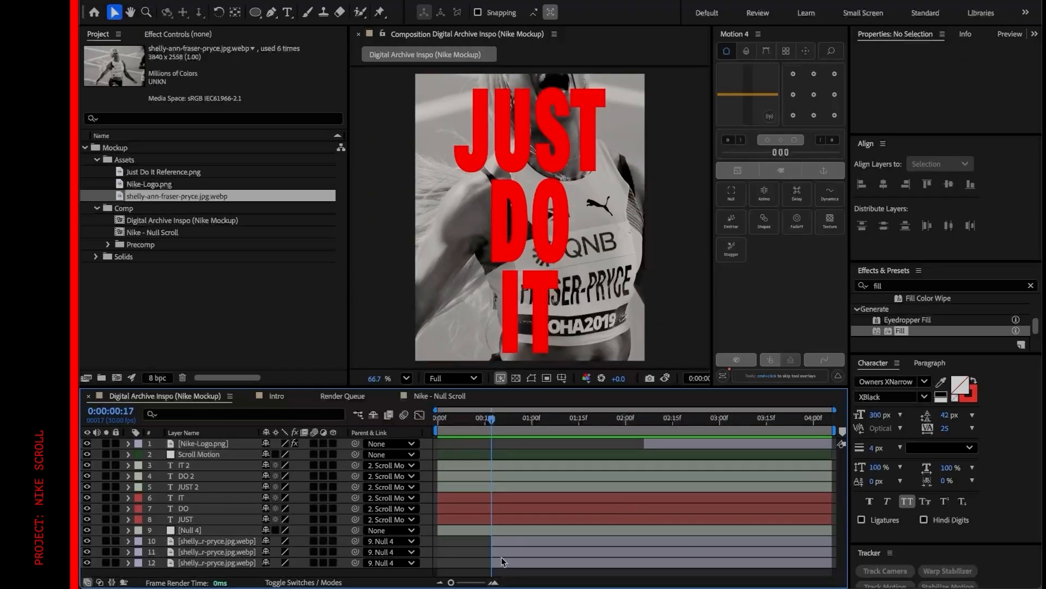
{"action": "left_click", "coordinate": [434, 399]}
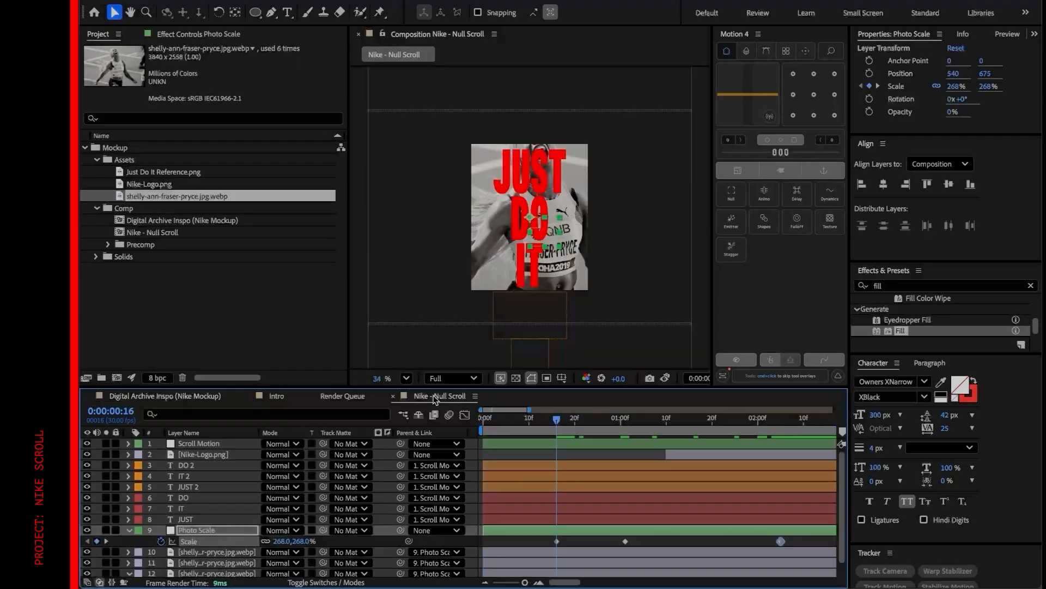
Trim the three photo layers to start at 0:00:16.
{"action": "left_click", "coordinate": [566, 549]}
{"action": "left_click", "coordinate": [568, 574], "text": "shift"}
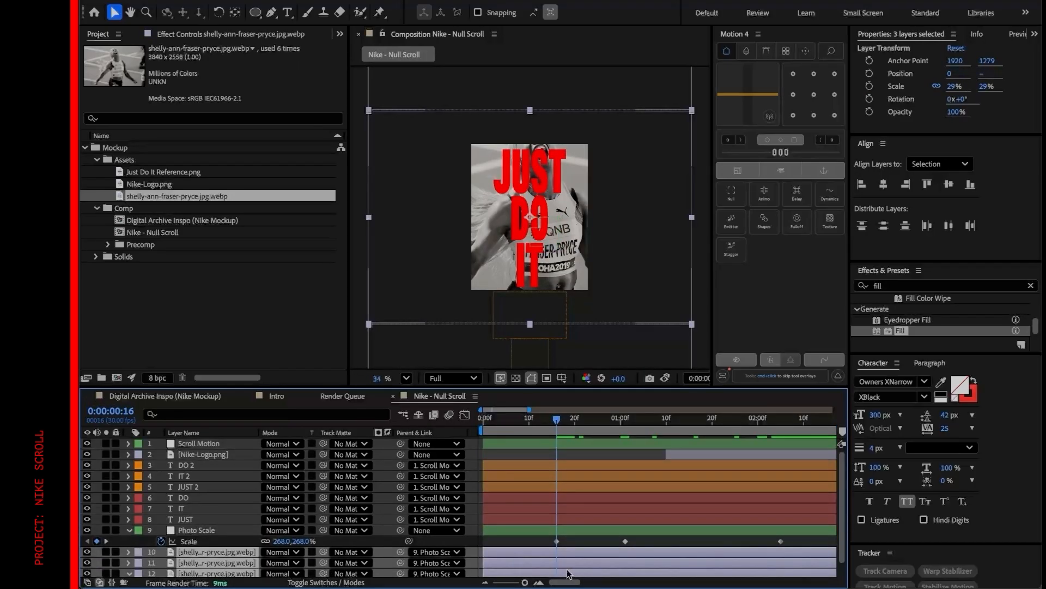
{"action": "key", "text": "alt+bracketleft"}
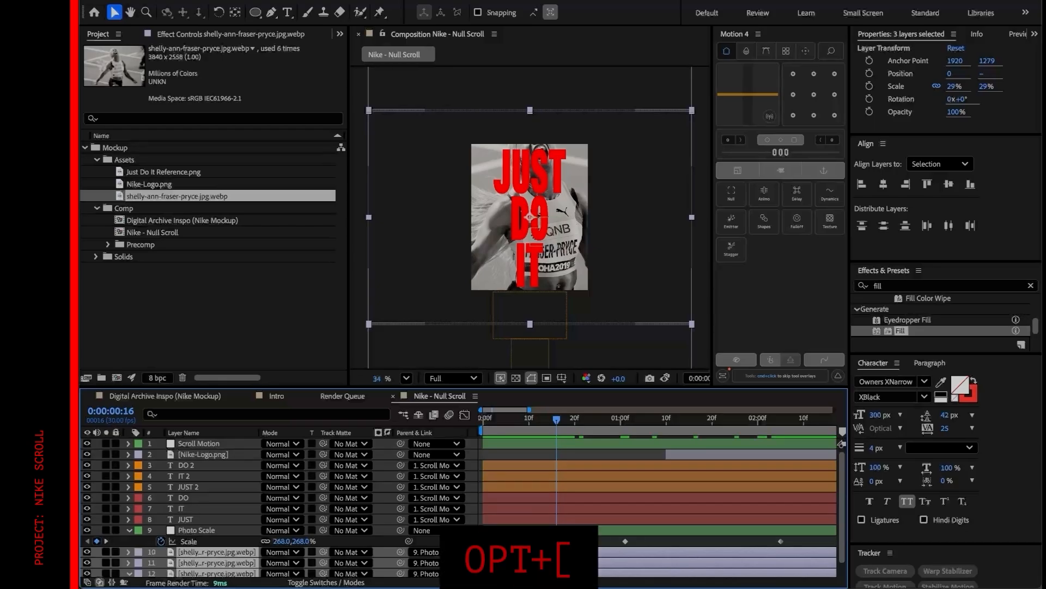
Try trimming the photo layers' out point at 0:00:26.
{"action": "left_click_drag", "start_coordinate": [557, 419], "coordinate": [604, 425]}
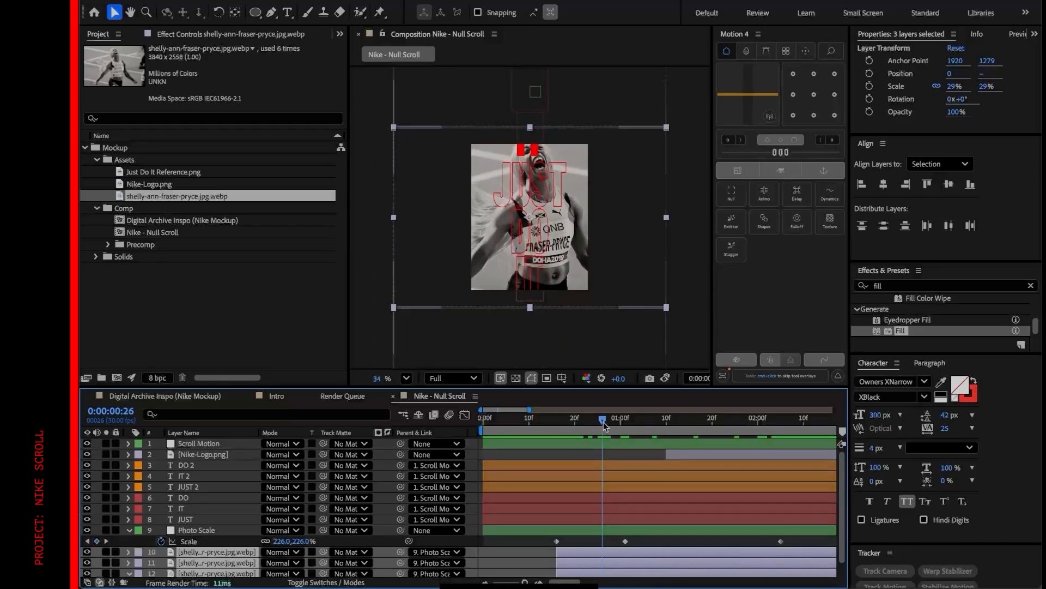
{"action": "key", "text": "alt+bracketright"}
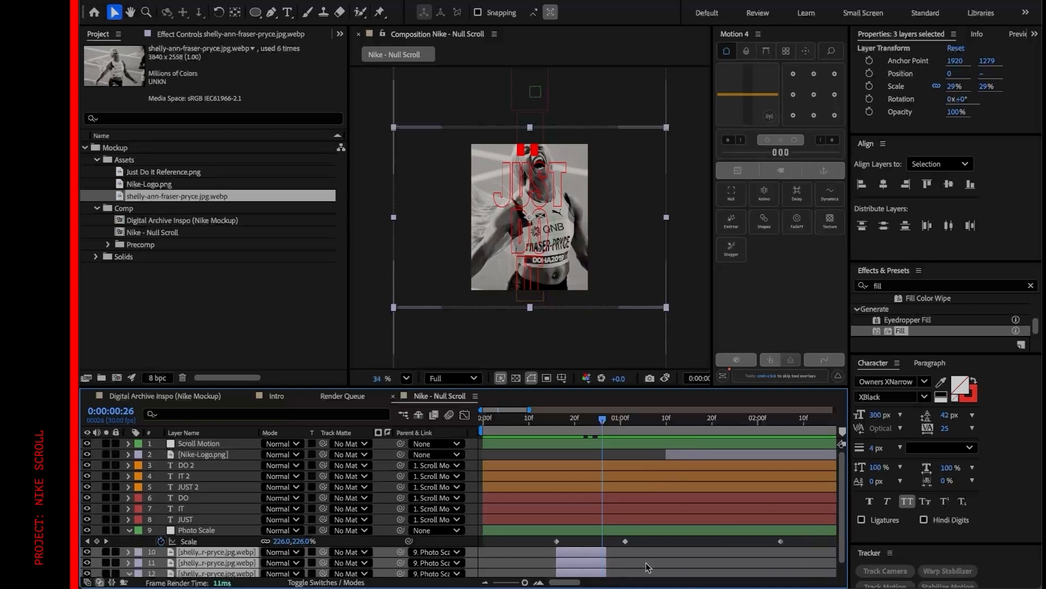
{"action": "key", "text": "super+z"}
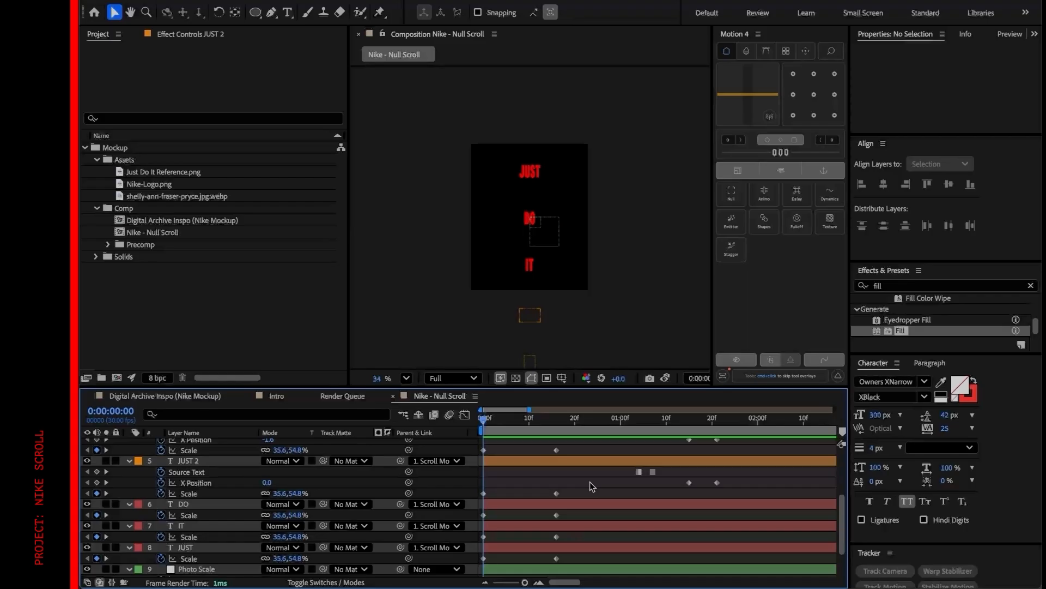
Preview the animation and return to the start.
{"action": "key", "text": "space"}
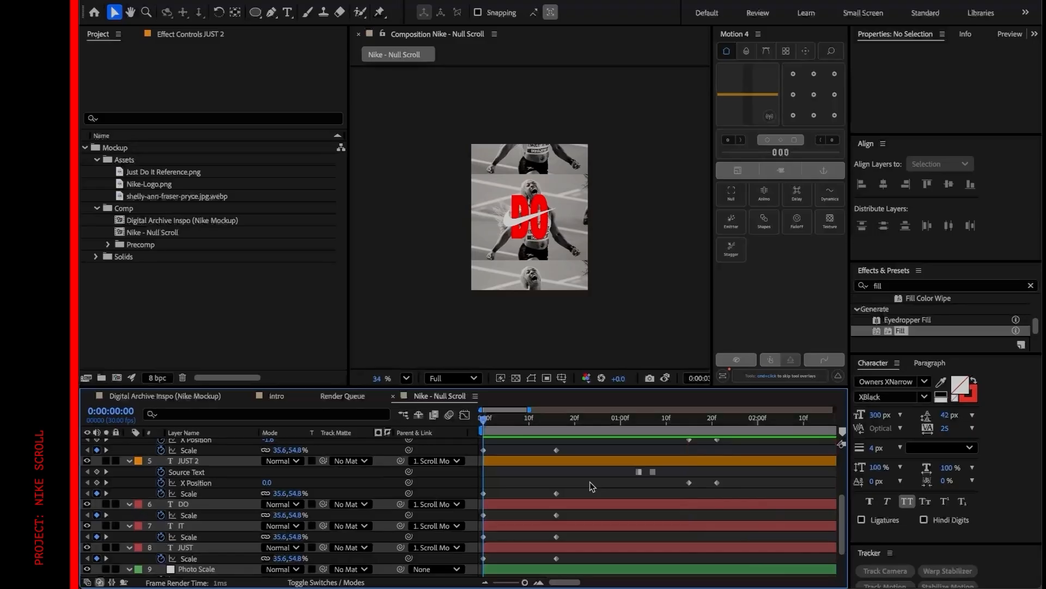
{"action": "key", "text": "space"}
{"action": "key", "text": "Home"}
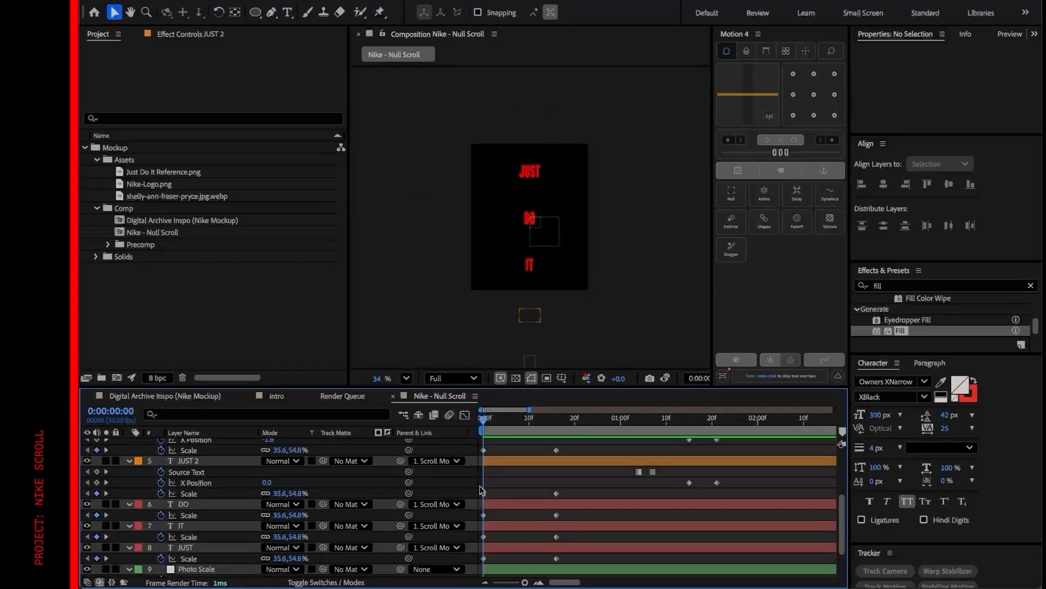
Inspect the JUST 2 scale keyframes' curve in the Graph Editor.
{"action": "mouse_move", "coordinate": [483, 420]}
{"action": "left_mouse_down"}
{"action": "mouse_move", "coordinate": [556, 424]}
{"action": "mouse_move", "coordinate": [484, 428]}
{"action": "left_mouse_up"}
{"action": "left_click_drag", "start_coordinate": [570, 485], "coordinate": [474, 501]}
{"action": "left_click", "coordinate": [464, 416]}
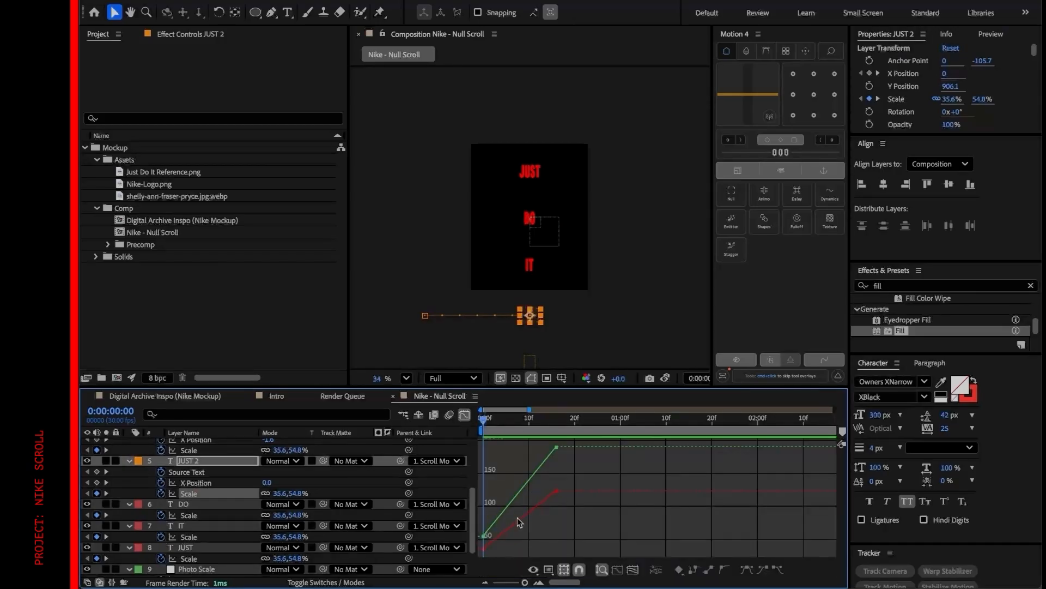
{"action": "left_click", "coordinate": [464, 416]}
{"action": "left_click", "coordinate": [522, 480]}
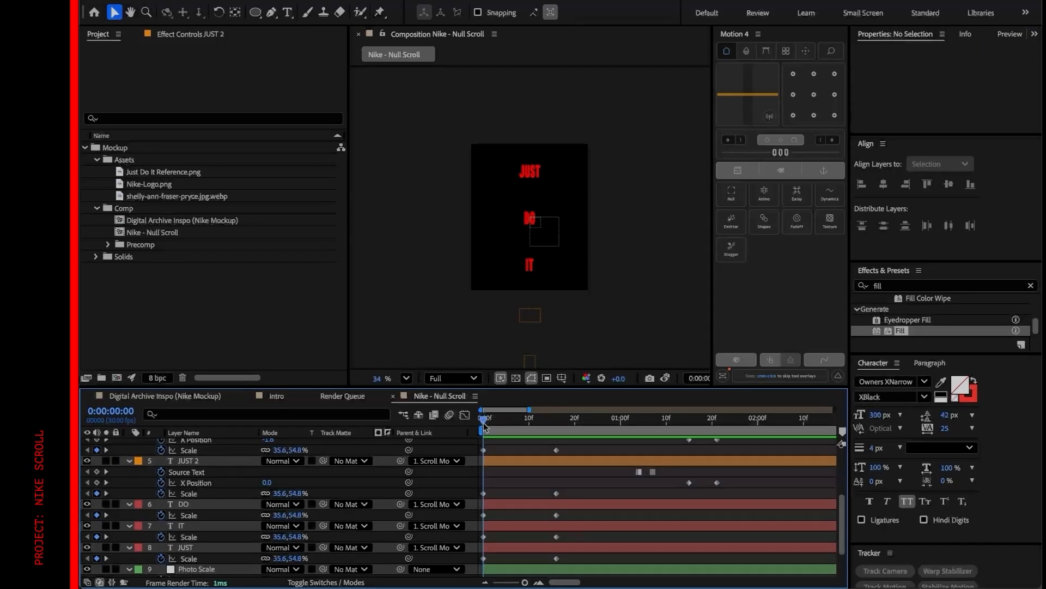
Apply Easy Ease to the DO, IT and JUST scale keyframes.
{"action": "left_click_drag", "start_coordinate": [483, 424], "coordinate": [543, 436]}
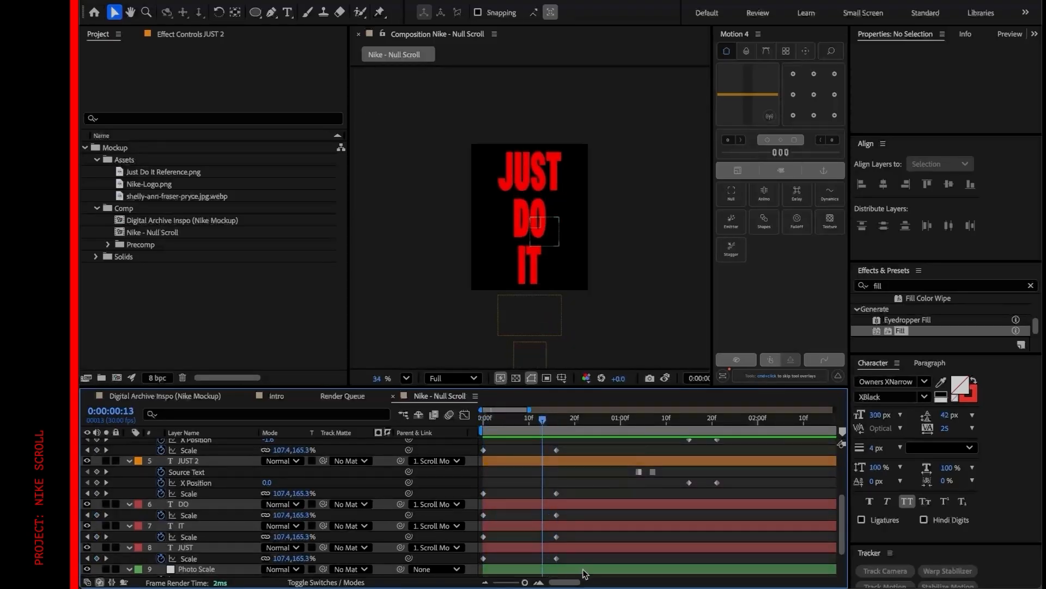
{"action": "left_click_drag", "start_coordinate": [578, 511], "coordinate": [478, 566]}
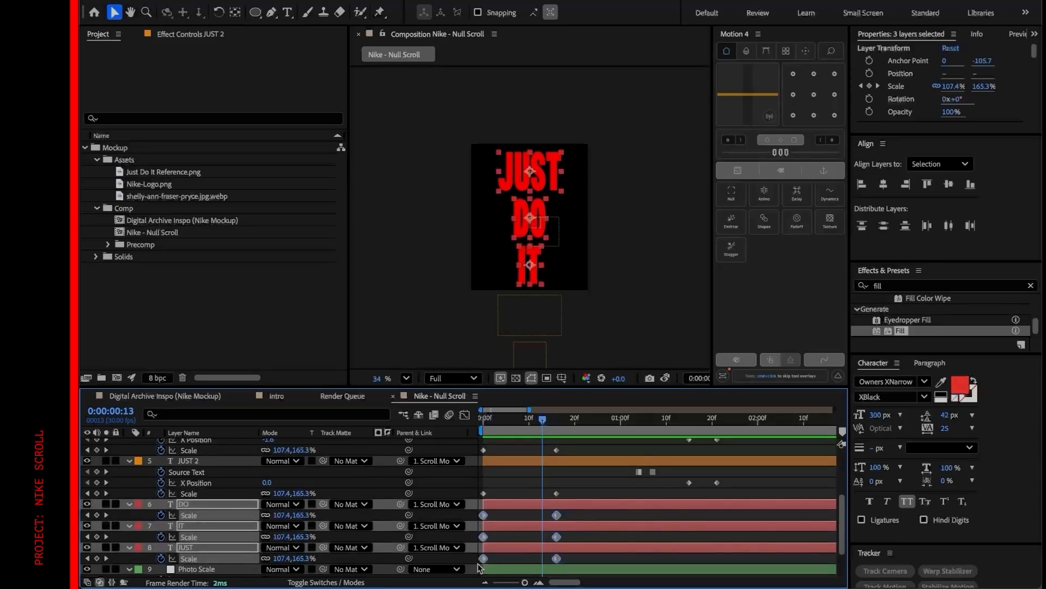
{"action": "right_click", "coordinate": [557, 558]}
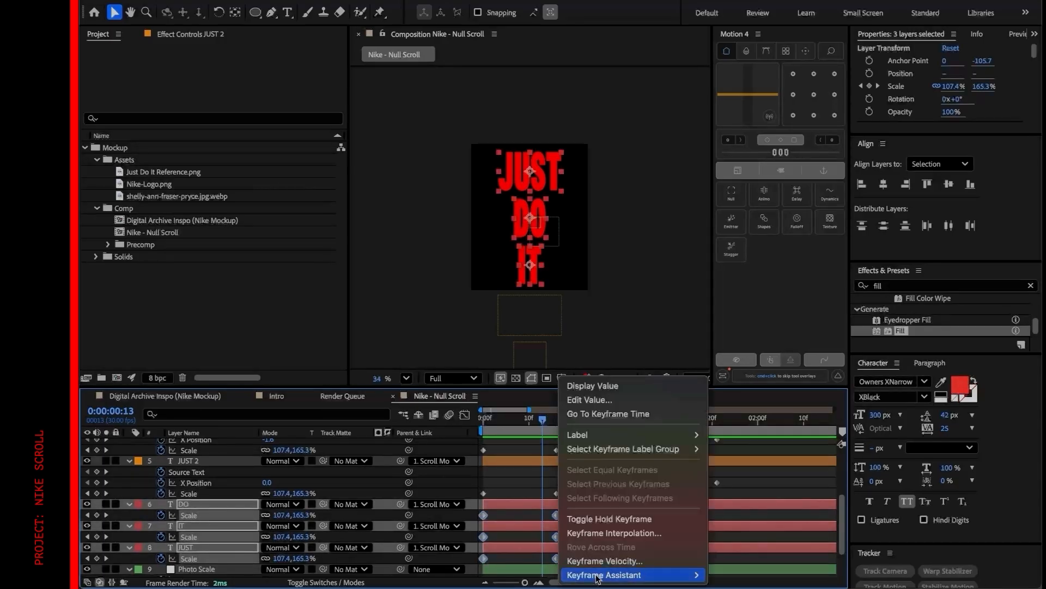
{"action": "mouse_move", "coordinate": [631, 579]}
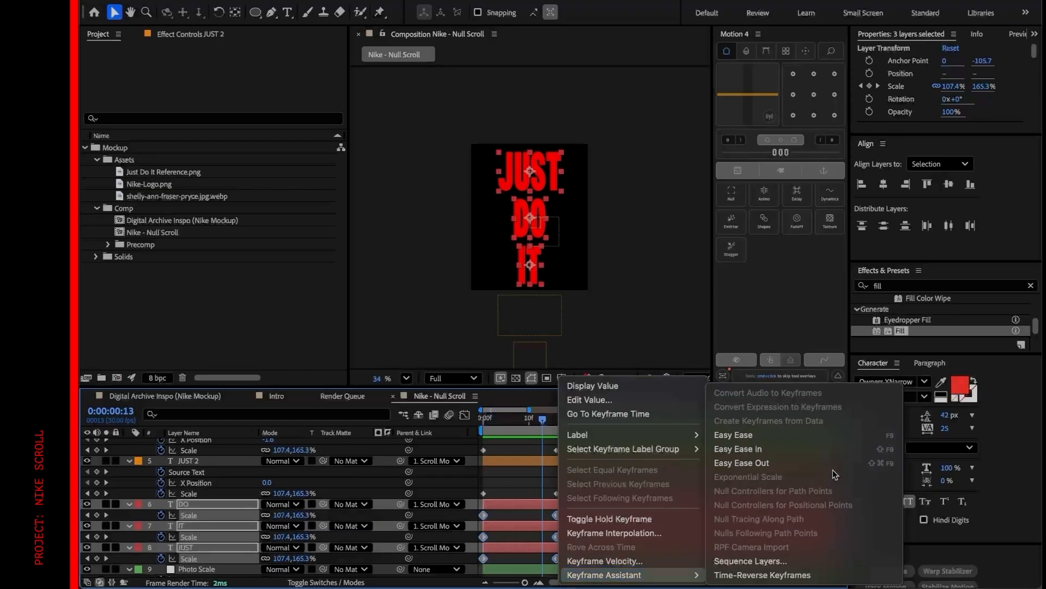
{"action": "left_click", "coordinate": [754, 435]}
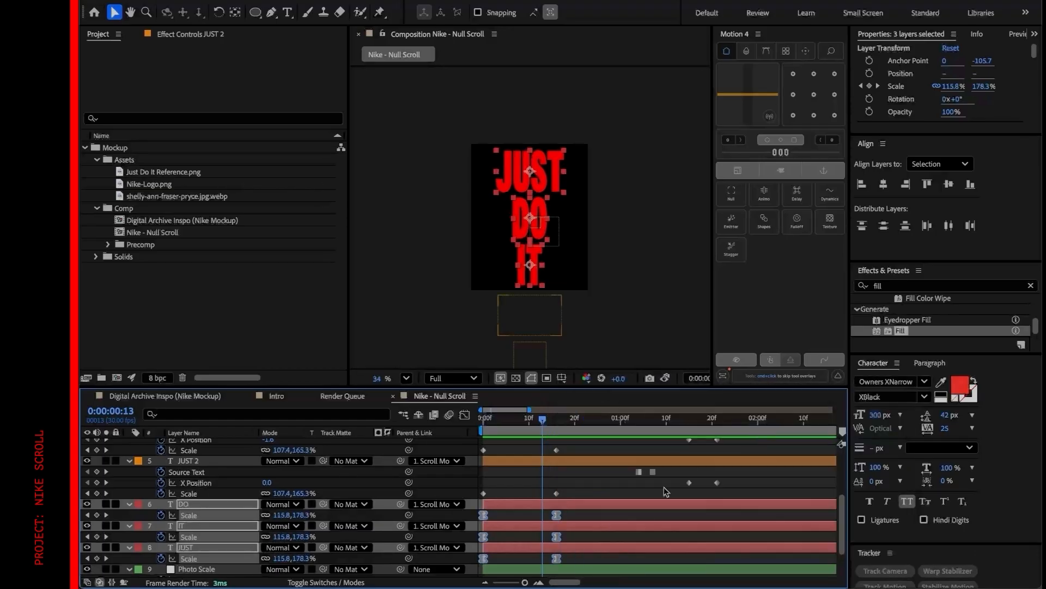
Review the eased scale curves in the Graph Editor and preview the motion.
{"action": "left_click", "coordinate": [464, 415]}
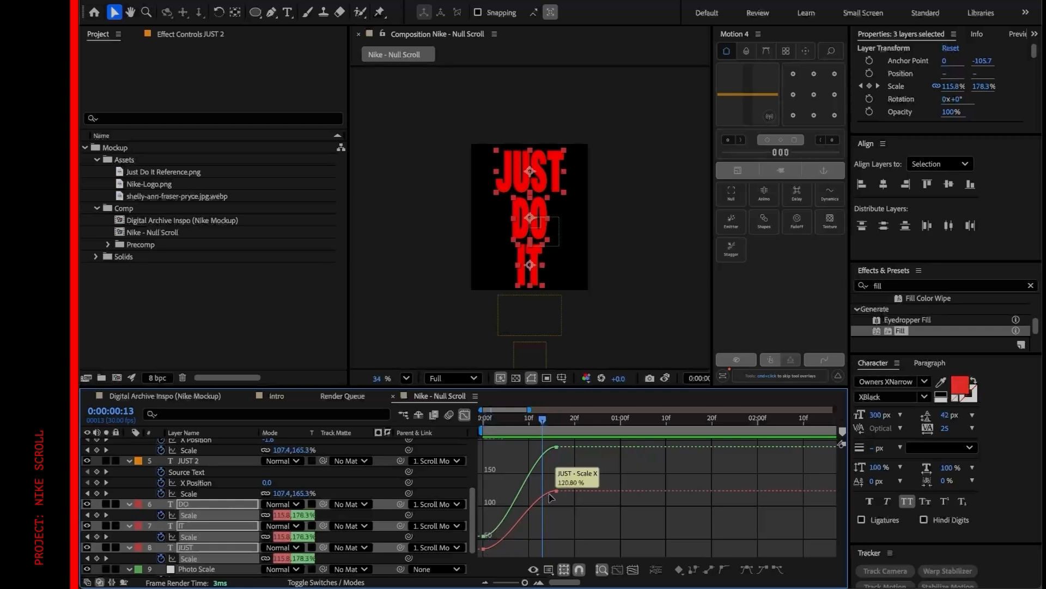
{"action": "left_click_drag", "start_coordinate": [541, 425], "coordinate": [511, 421]}
{"action": "key", "text": "space"}
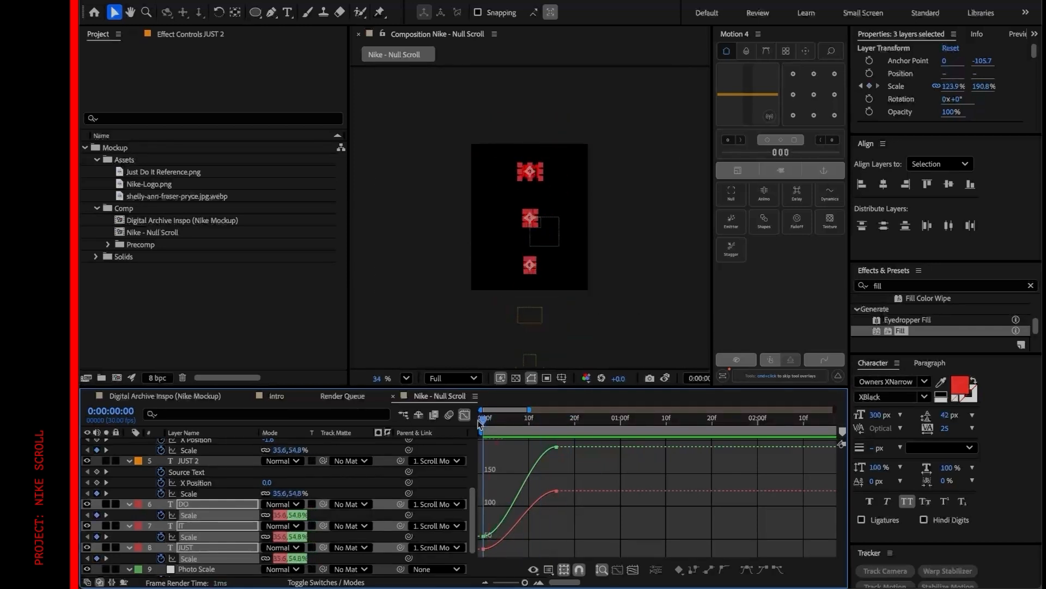
{"action": "mouse_move", "coordinate": [552, 422]}
{"action": "left_mouse_down"}
{"action": "mouse_move", "coordinate": [536, 423]}
{"action": "mouse_move", "coordinate": [548, 423]}
{"action": "left_mouse_up"}
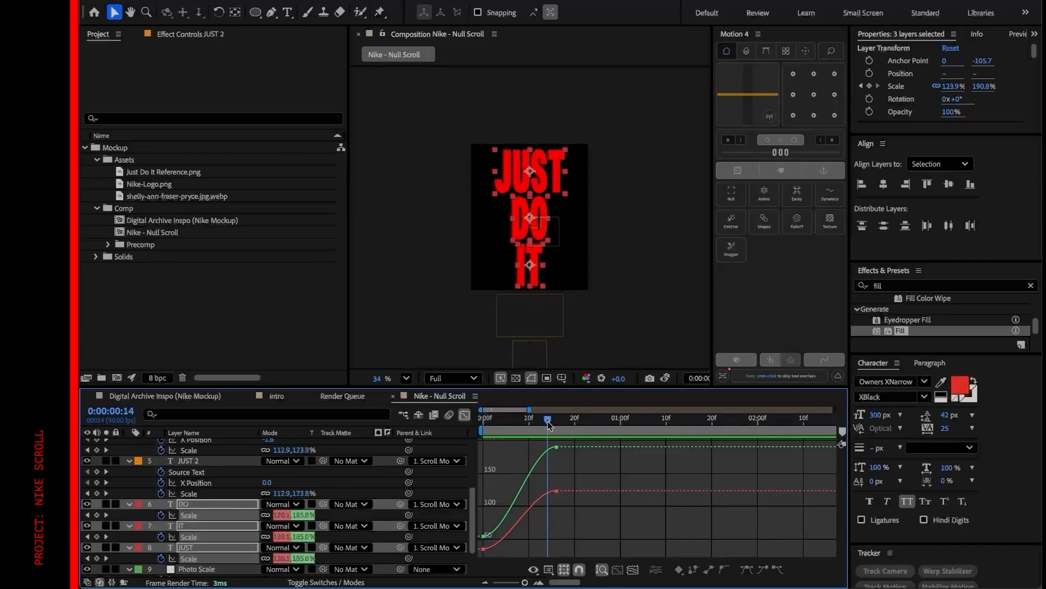
{"action": "left_click", "coordinate": [464, 415]}
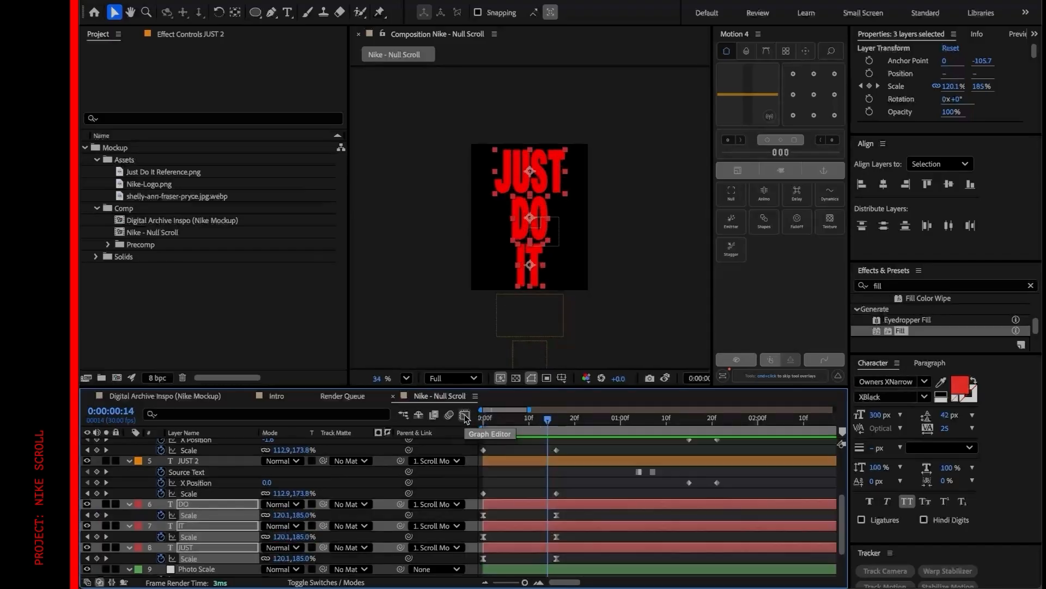
Extend the incoming ease handle of the selected scale keyframes in the Graph Editor.
{"action": "left_click_drag", "start_coordinate": [577, 516], "coordinate": [544, 561]}
{"action": "left_click", "coordinate": [465, 416]}
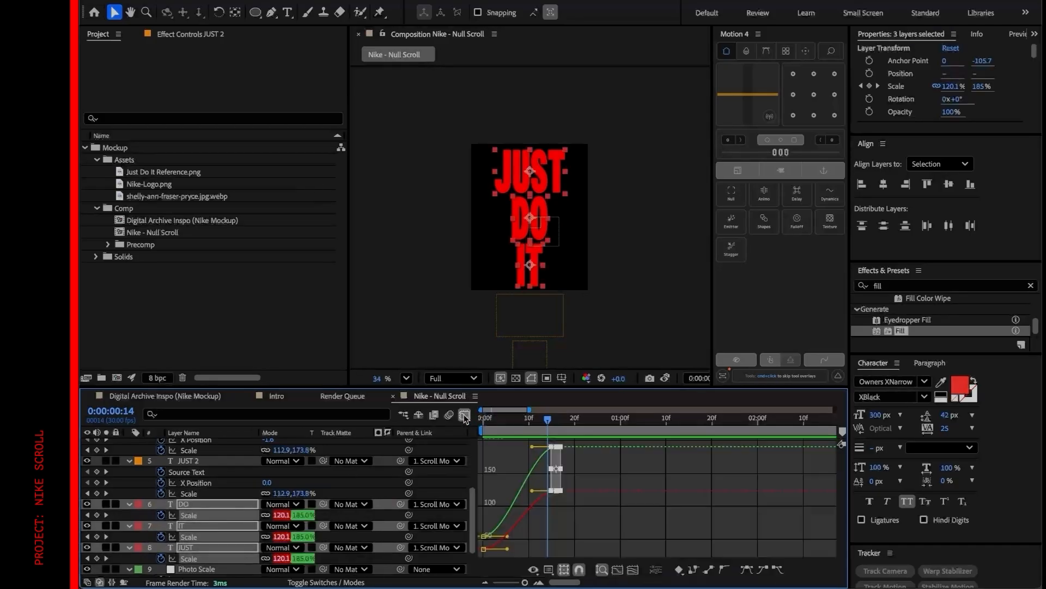
{"action": "left_click_drag", "start_coordinate": [532, 494], "coordinate": [506, 496]}
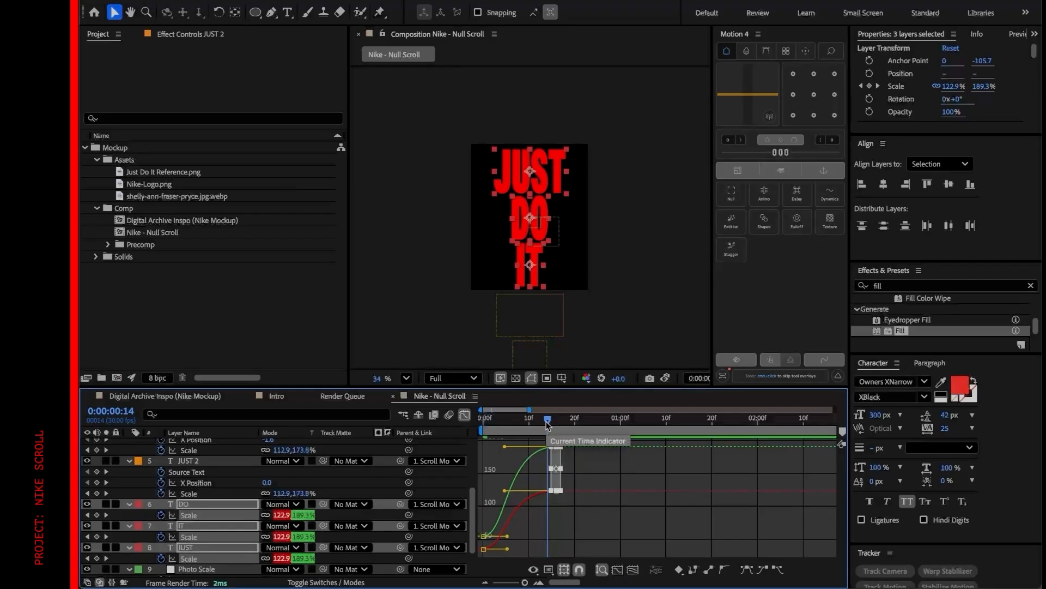
Scrub the timeline from the start to review the eased scale motion.
{"action": "key", "text": "Home"}
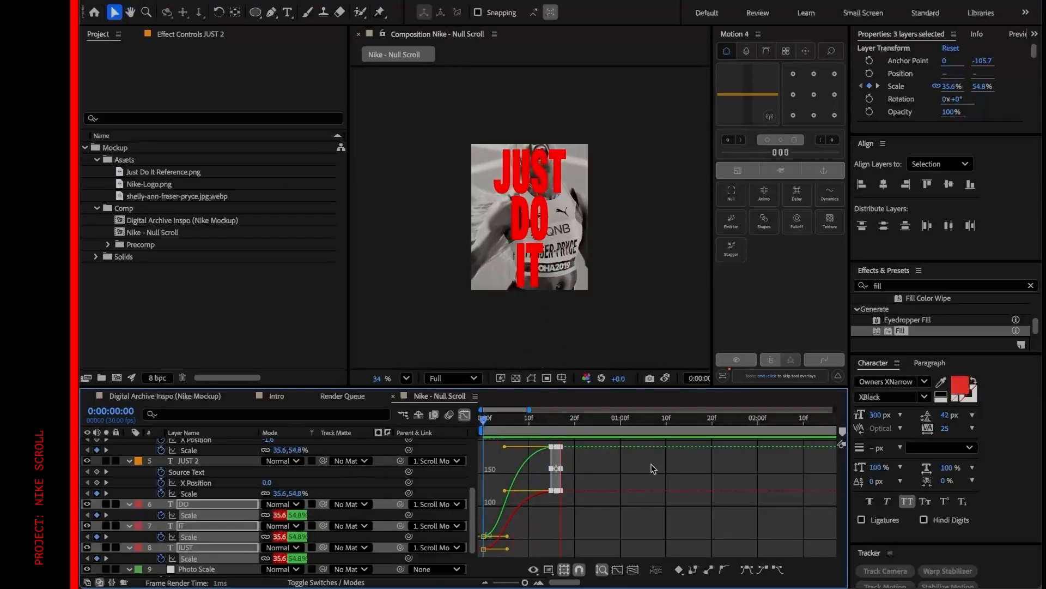
{"action": "key", "text": "shift+F3"}
{"action": "left_click", "coordinate": [556, 423]}
{"action": "mouse_move", "coordinate": [559, 425]}
{"action": "left_mouse_down"}
{"action": "mouse_move", "coordinate": [477, 428]}
{"action": "mouse_move", "coordinate": [599, 422]}
{"action": "mouse_move", "coordinate": [559, 427]}
{"action": "left_mouse_up"}
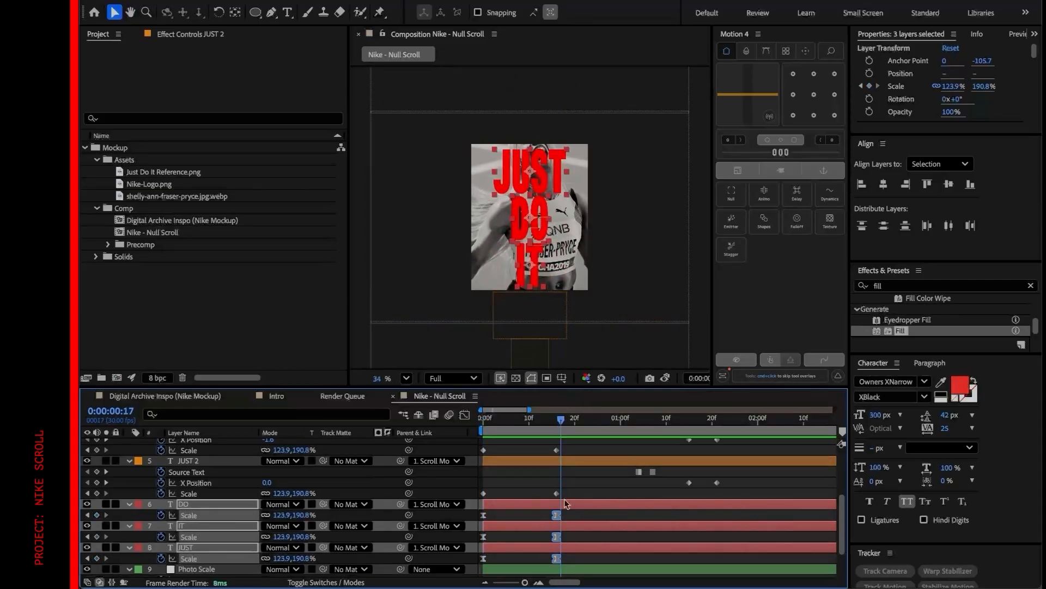
{"action": "left_click_drag", "start_coordinate": [561, 423], "coordinate": [566, 424]}
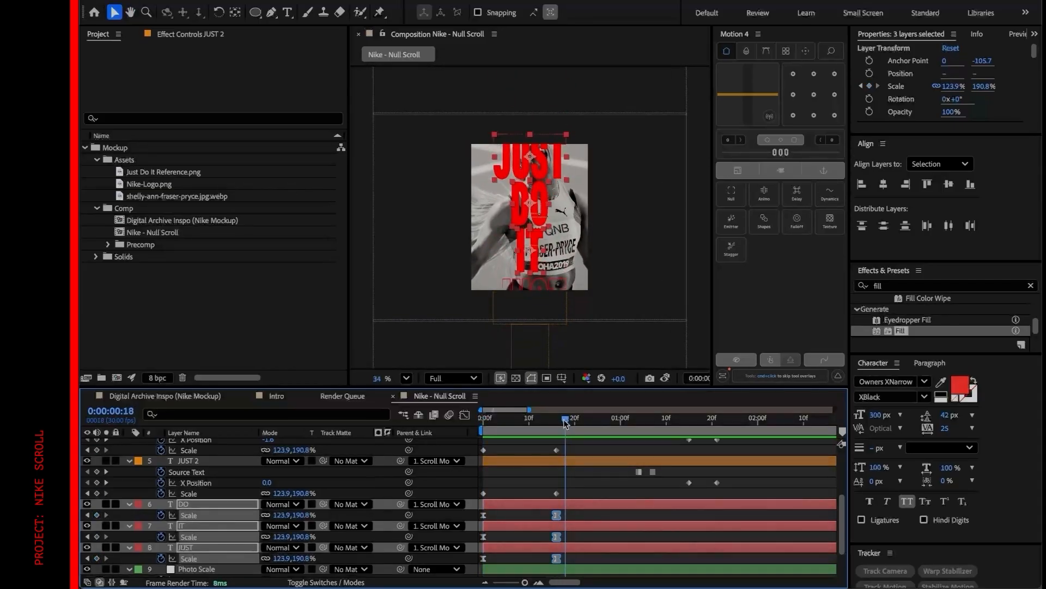
{"action": "scroll", "coordinate": [600, 467], "scroll_direction": "up", "scroll_amount": 4}
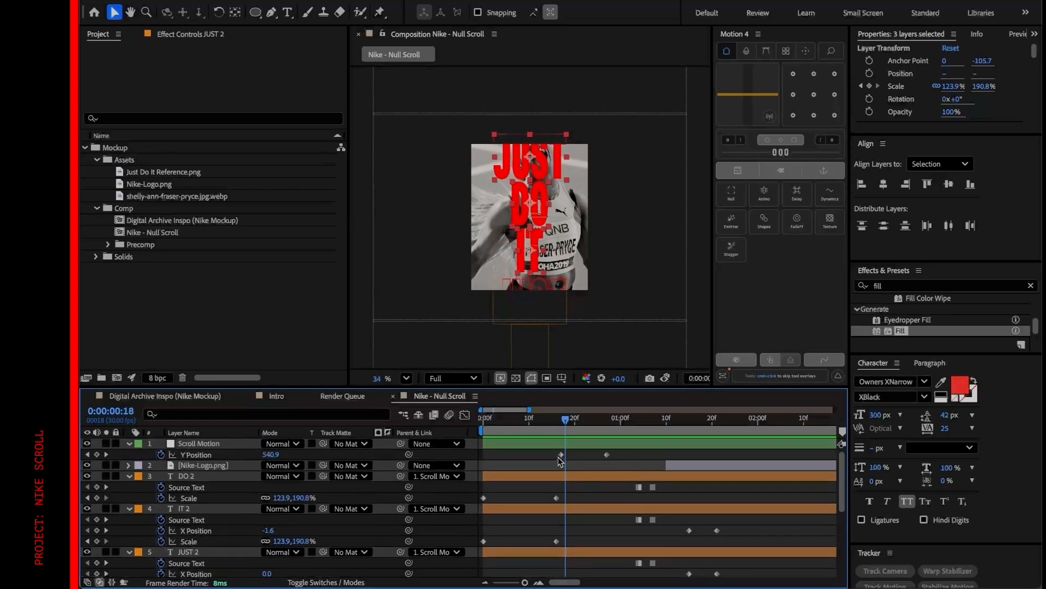
Shift the Scroll Motion Y Position keyframes later on the timeline and preview the motion.
{"action": "left_click_drag", "start_coordinate": [553, 454], "coordinate": [622, 459]}
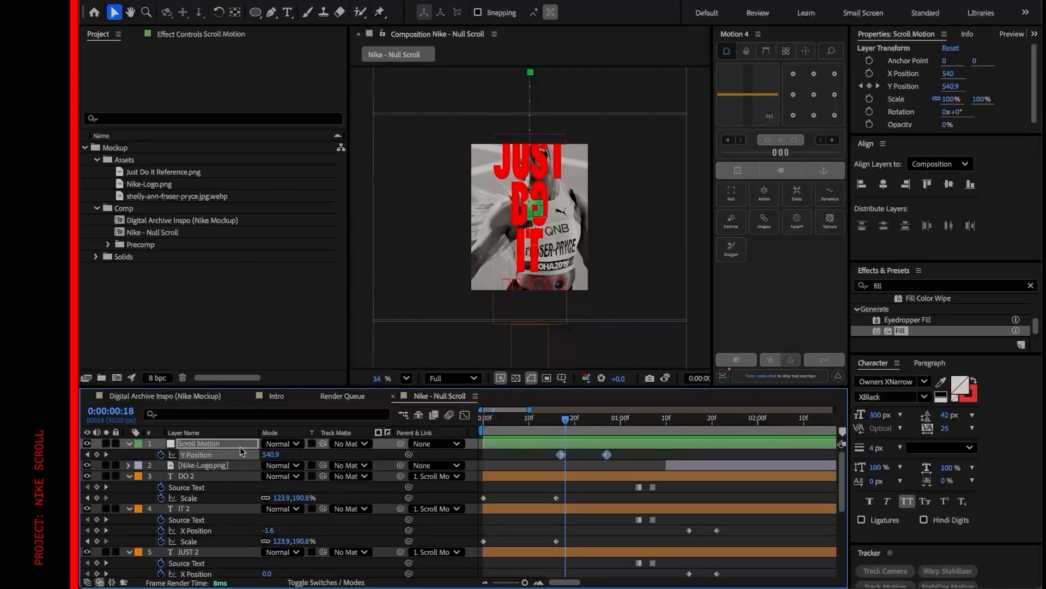
{"action": "left_click_drag", "start_coordinate": [608, 459], "coordinate": [628, 467]}
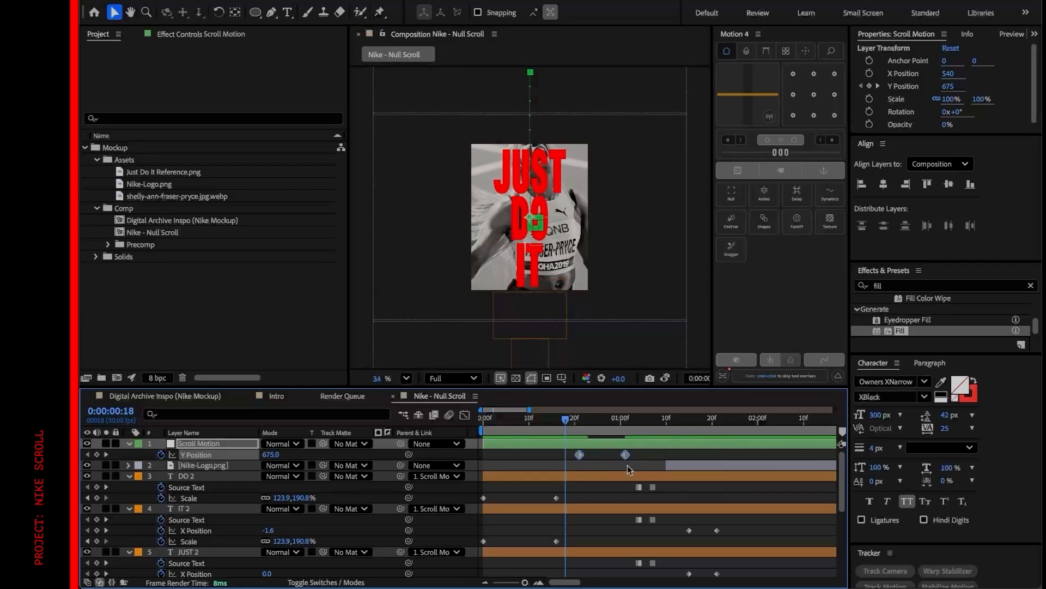
{"action": "left_click_drag", "start_coordinate": [565, 419], "coordinate": [602, 430]}
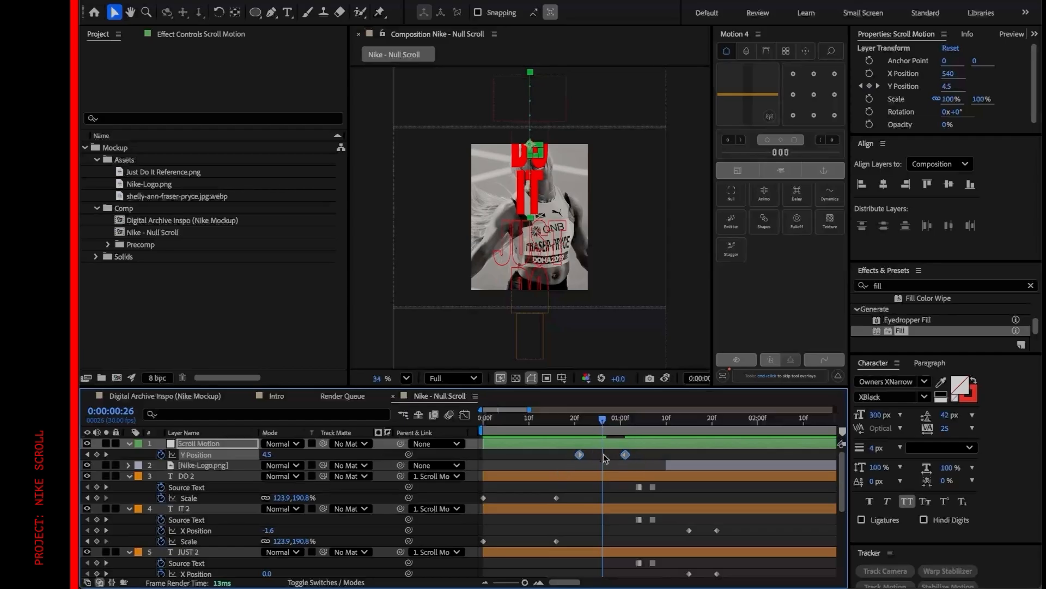
{"action": "left_click_drag", "start_coordinate": [604, 421], "coordinate": [511, 427]}
{"action": "key", "text": "space"}
{"action": "key", "text": "space"}
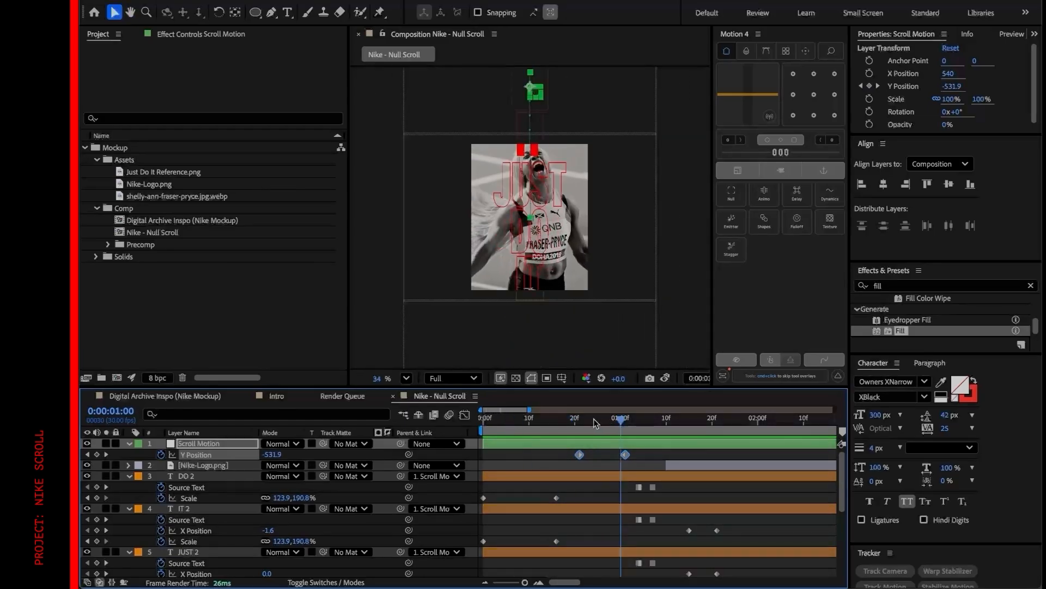
Apply Easy Ease to both Scroll Motion Y Position keyframes.
{"action": "left_click_drag", "start_coordinate": [632, 458], "coordinate": [581, 458]}
{"action": "right_click", "coordinate": [581, 457]}
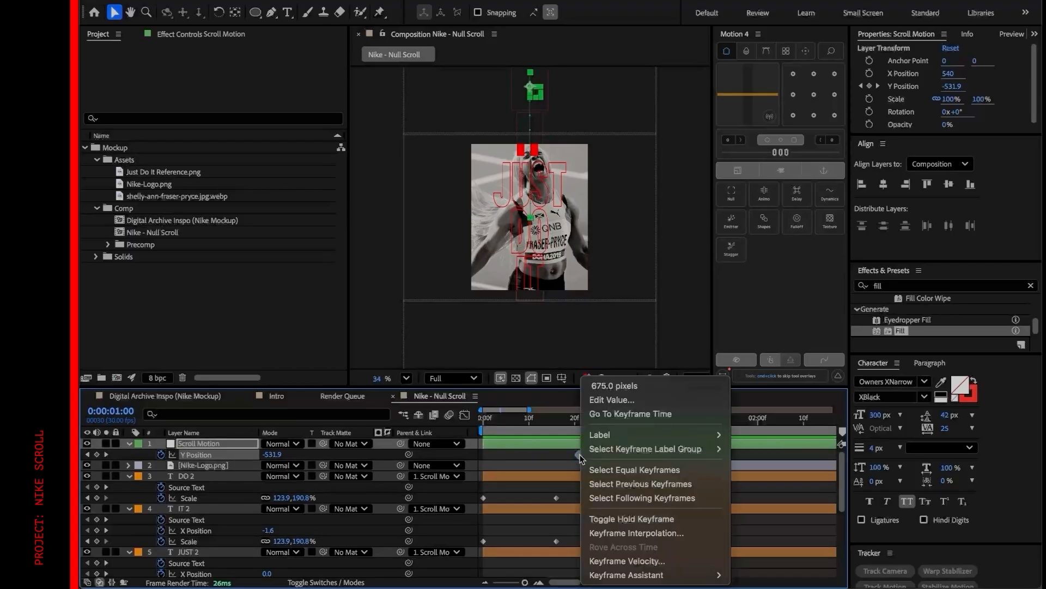
{"action": "mouse_move", "coordinate": [617, 577]}
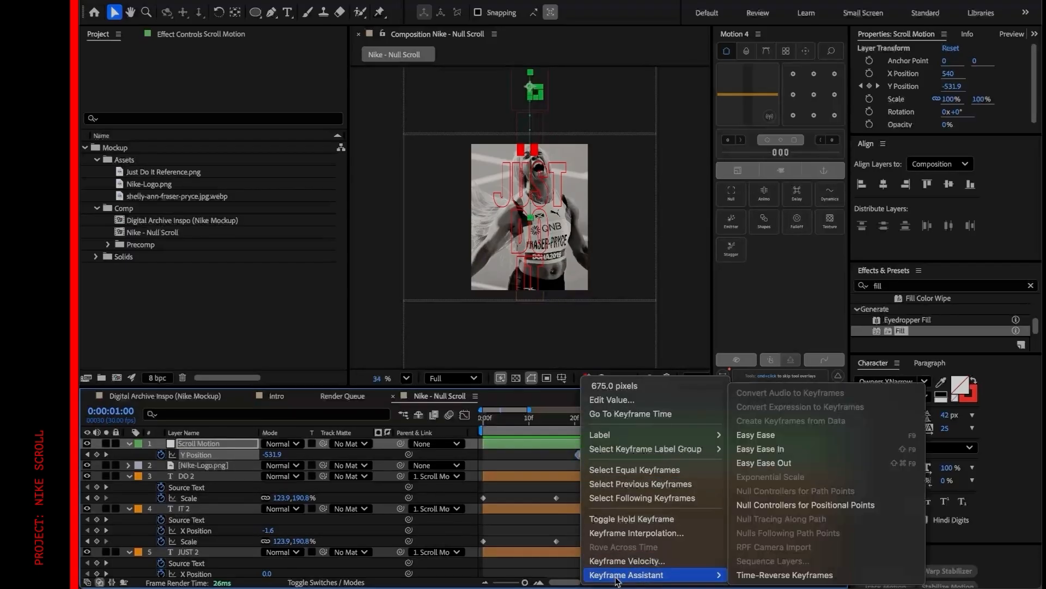
{"action": "left_click", "coordinate": [791, 433]}
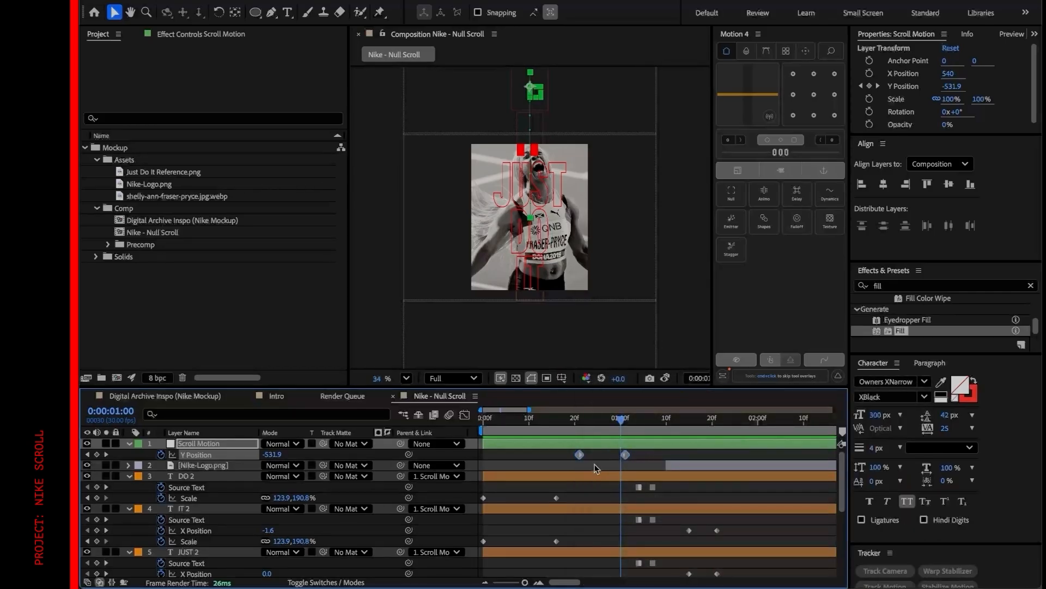
{"action": "key", "text": "F9"}
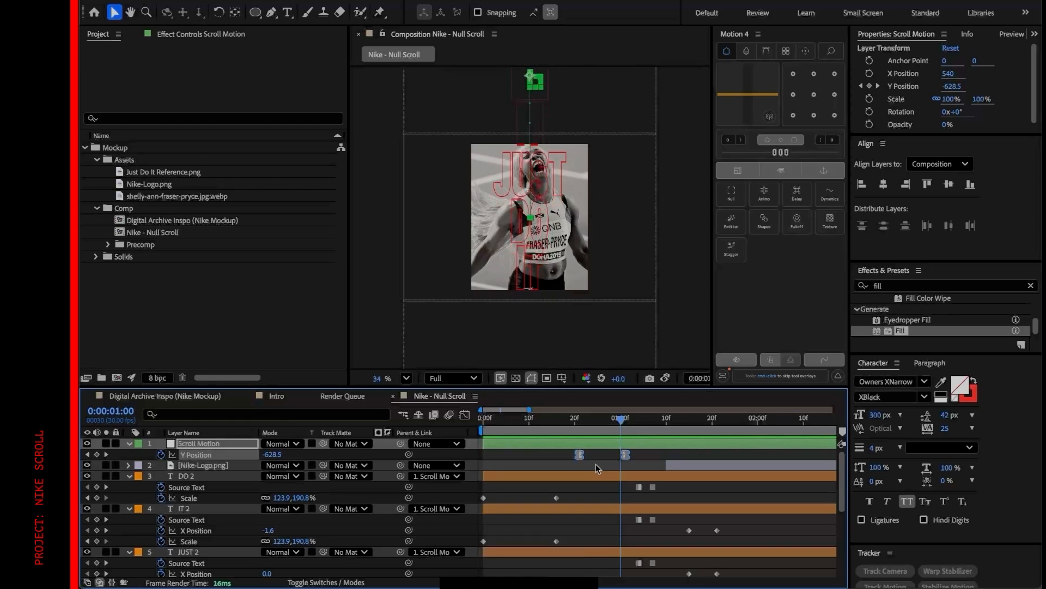
Preview the scroll animation from the start of the composition.
{"action": "left_click", "coordinate": [596, 463]}
{"action": "left_click_drag", "start_coordinate": [620, 420], "coordinate": [481, 419]}
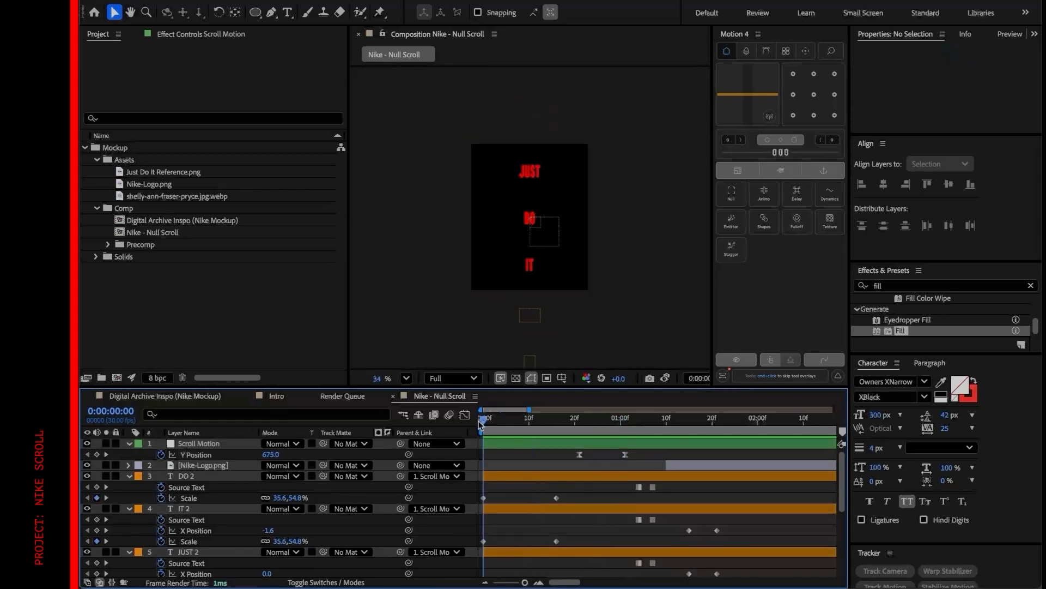
{"action": "key", "text": "space"}
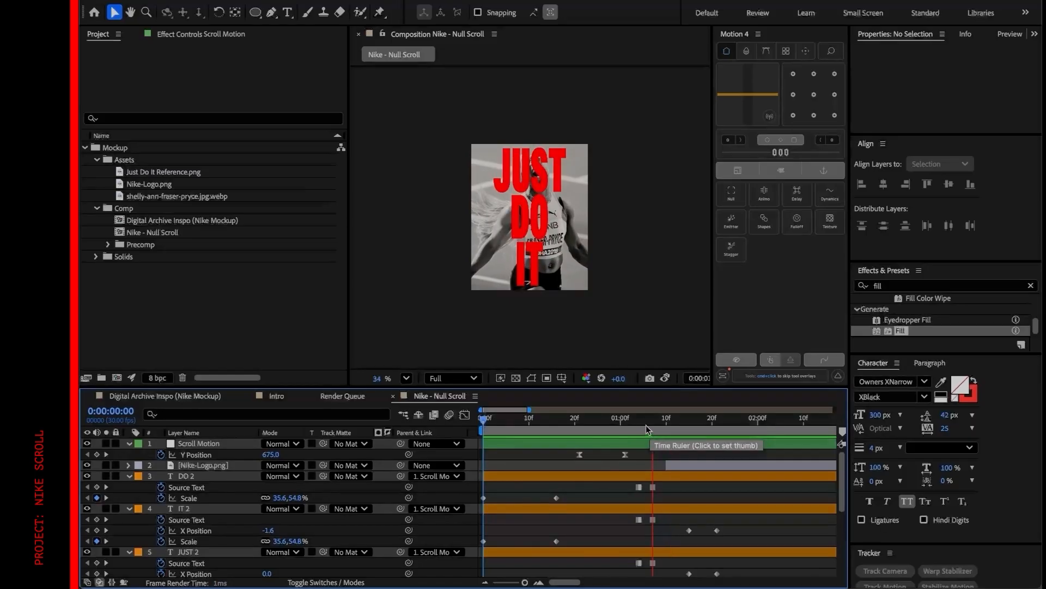
{"action": "key", "text": "space"}
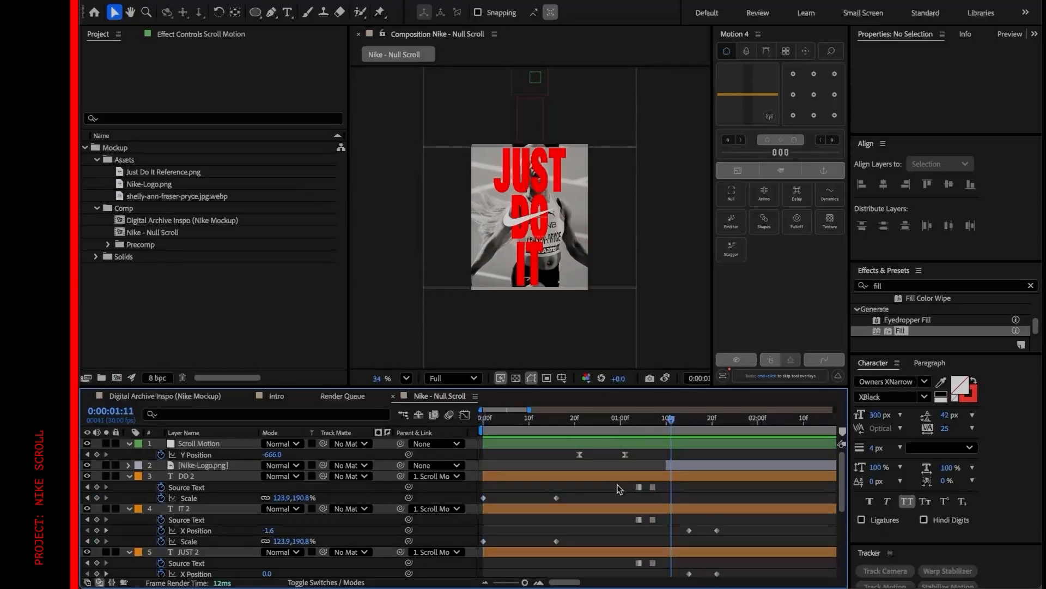
Move the Source Text keyframes of DO 2, IT 2 and JUST 2 later on the timeline.
{"action": "scroll", "coordinate": [639, 491], "scroll_direction": "right", "scroll_amount": 3}
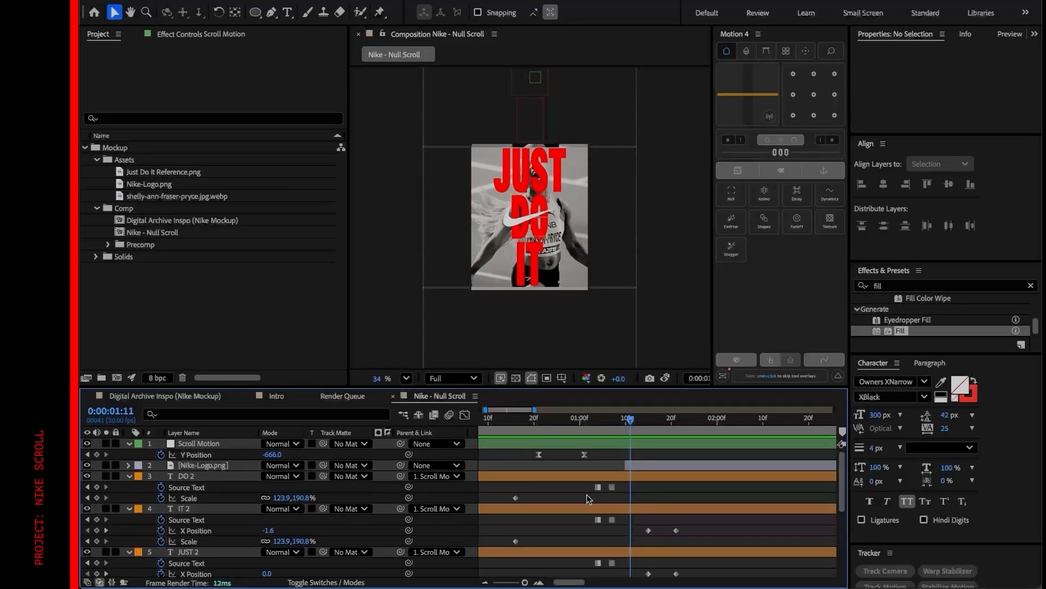
{"action": "left_click_drag", "start_coordinate": [584, 488], "coordinate": [693, 449]}
{"action": "left_click_drag", "start_coordinate": [678, 496], "coordinate": [706, 496]}
Extend the incoming ease handle of the final Scroll Motion Y Position keyframe in the Graph Editor.
{"action": "scroll", "coordinate": [607, 464], "scroll_direction": "up", "scroll_amount": 3}
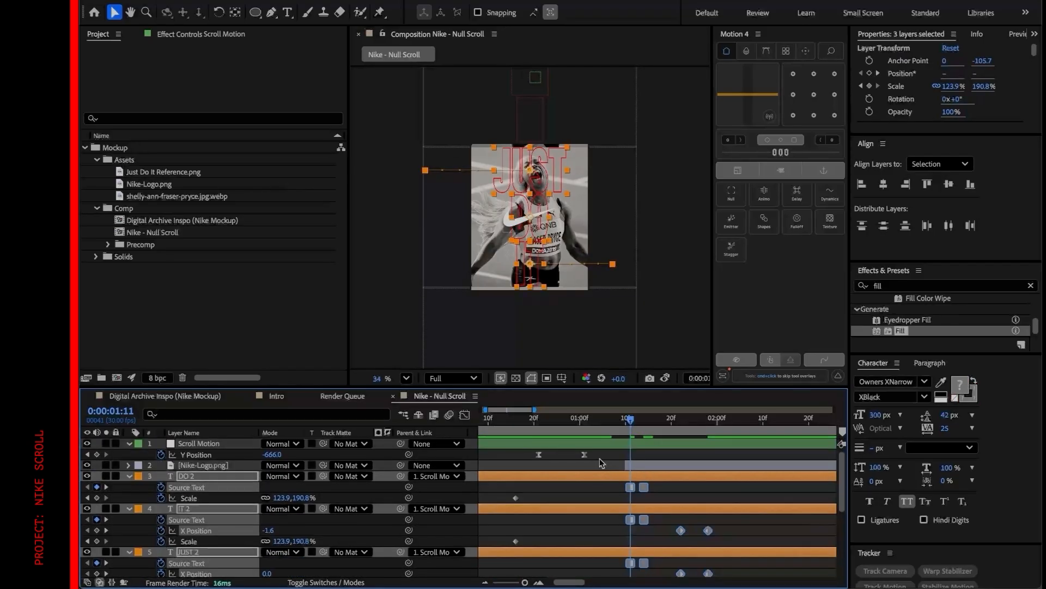
{"action": "left_click", "coordinate": [607, 464]}
{"action": "left_click_drag", "start_coordinate": [577, 426], "coordinate": [584, 453]}
{"action": "mouse_move", "coordinate": [581, 426]}
{"action": "left_mouse_down"}
{"action": "mouse_move", "coordinate": [626, 421]}
{"action": "mouse_move", "coordinate": [541, 419]}
{"action": "mouse_move", "coordinate": [575, 419]}
{"action": "left_mouse_up"}
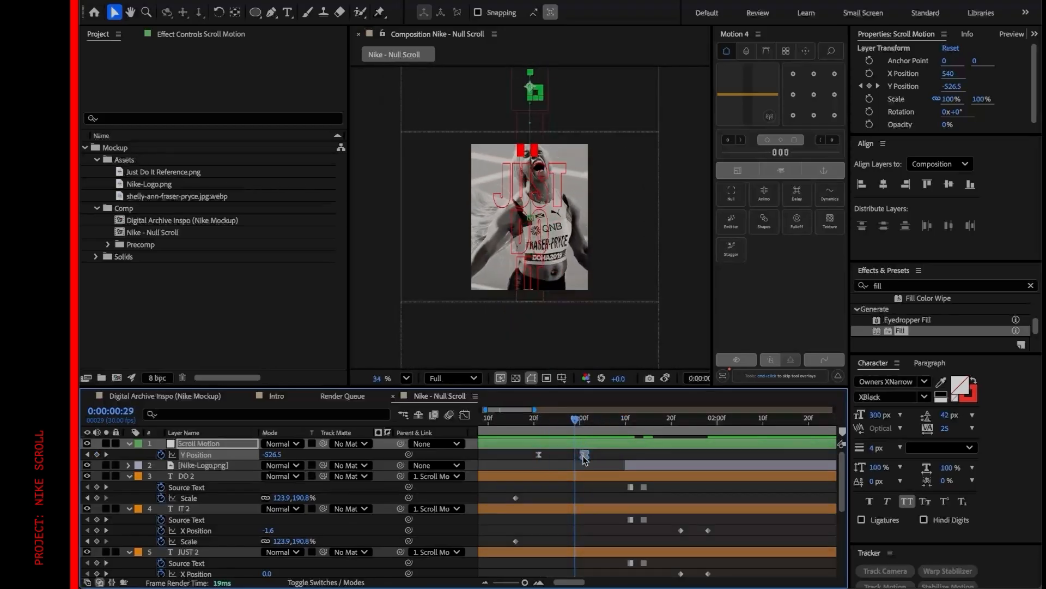
{"action": "left_click", "coordinate": [465, 417]}
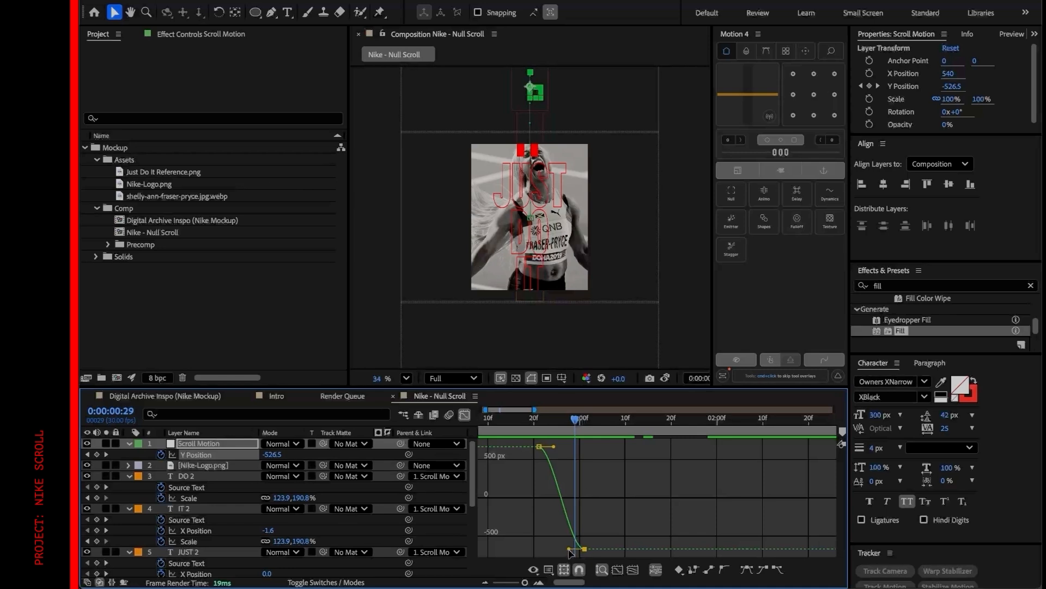
{"action": "left_click_drag", "start_coordinate": [571, 552], "coordinate": [539, 552]}
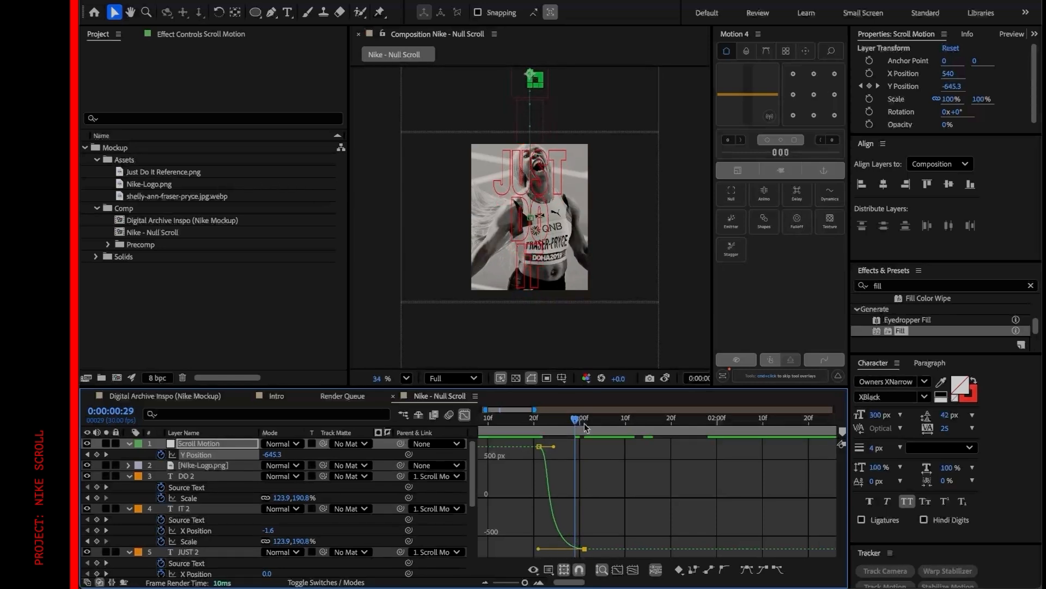
Preview the eased scroll motion and close the Graph Editor.
{"action": "key", "text": "space"}
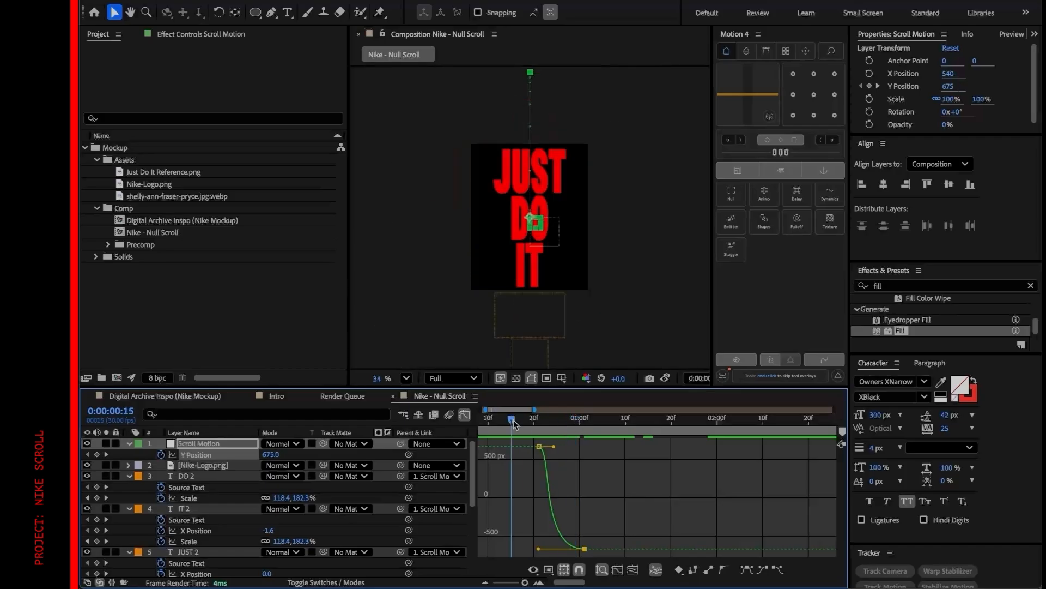
{"action": "key", "text": "space"}
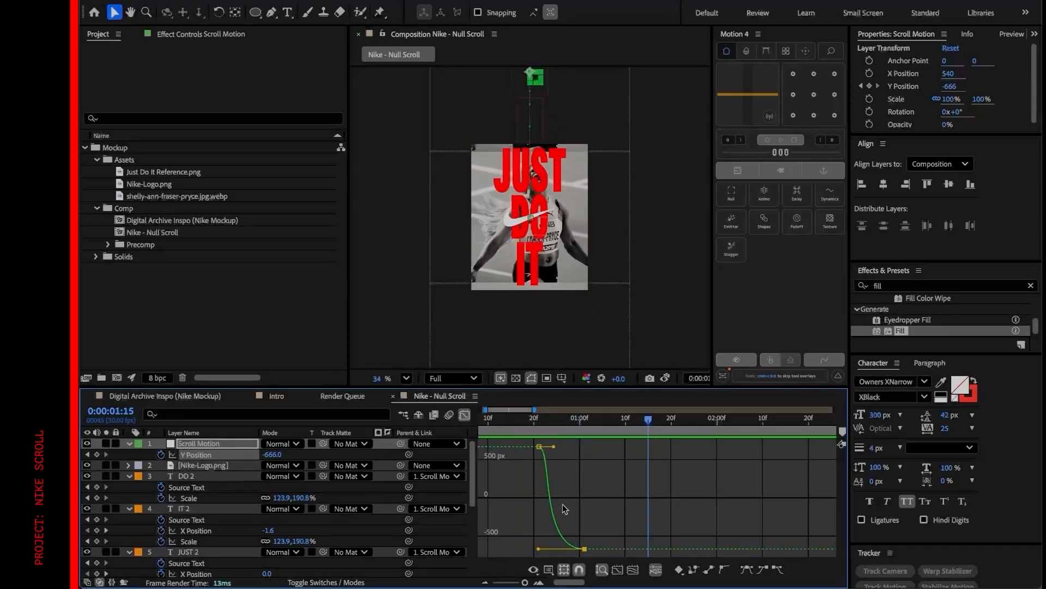
{"action": "left_click", "coordinate": [464, 415]}
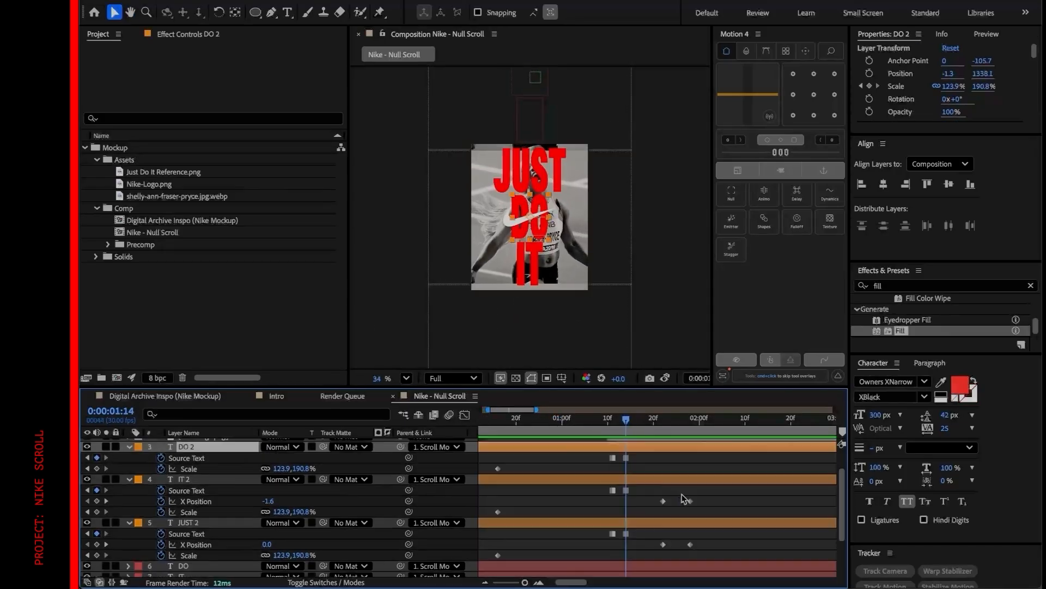
Apply Easy Ease to the X Position keyframes of IT 2 and JUST 2.
{"action": "scroll", "coordinate": [681, 494], "scroll_direction": "left", "scroll_amount": 2}
{"action": "scroll", "coordinate": [682, 494], "scroll_direction": "up", "scroll_amount": 1}
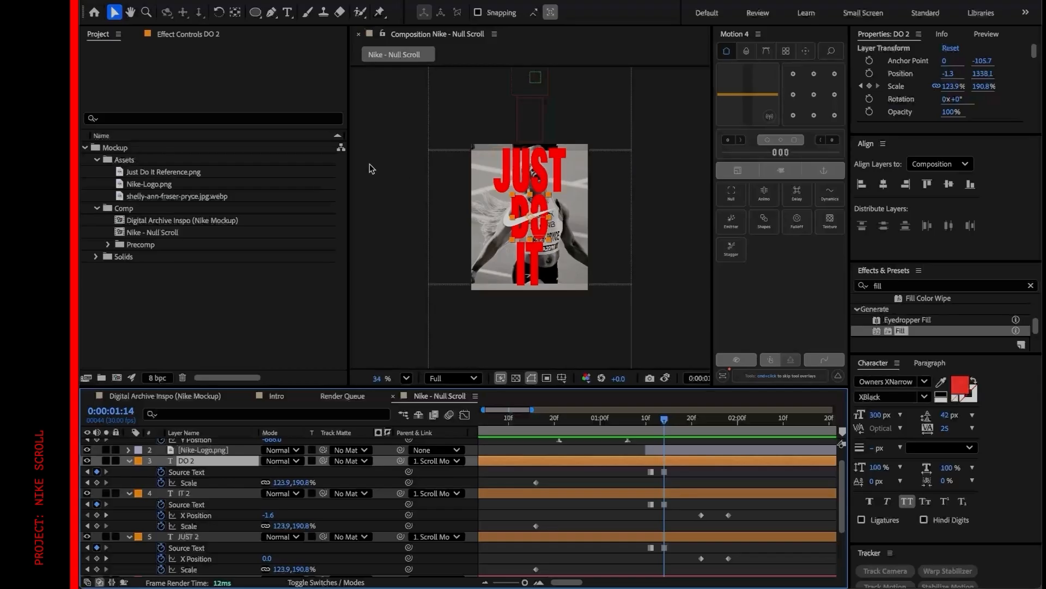
{"action": "scroll", "coordinate": [685, 468], "scroll_direction": "down", "scroll_amount": 2}
{"action": "scroll", "coordinate": [686, 469], "scroll_direction": "right", "scroll_amount": 1}
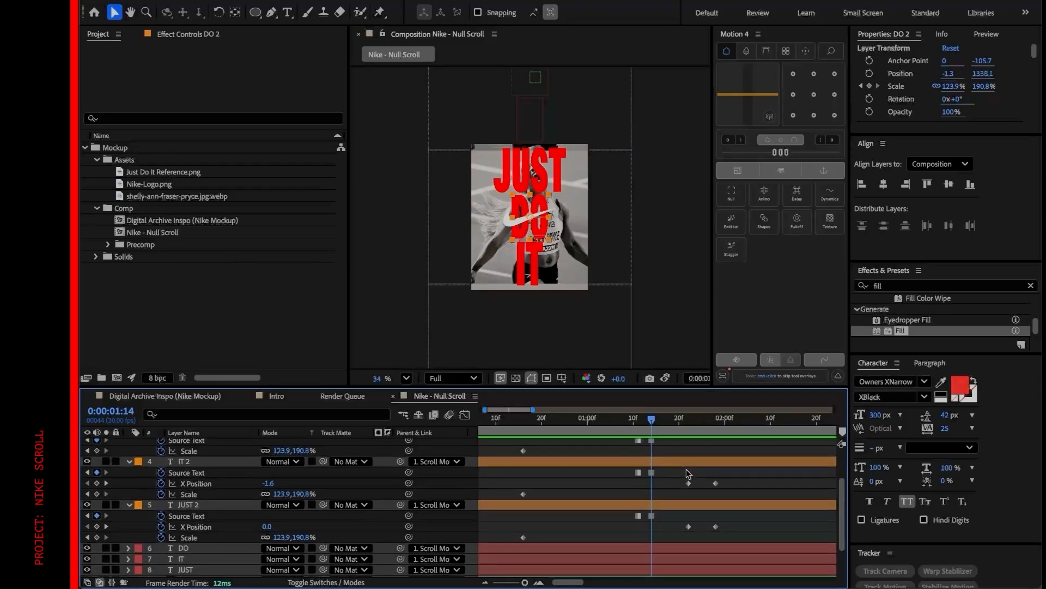
{"action": "left_click_drag", "start_coordinate": [680, 476], "coordinate": [733, 533]}
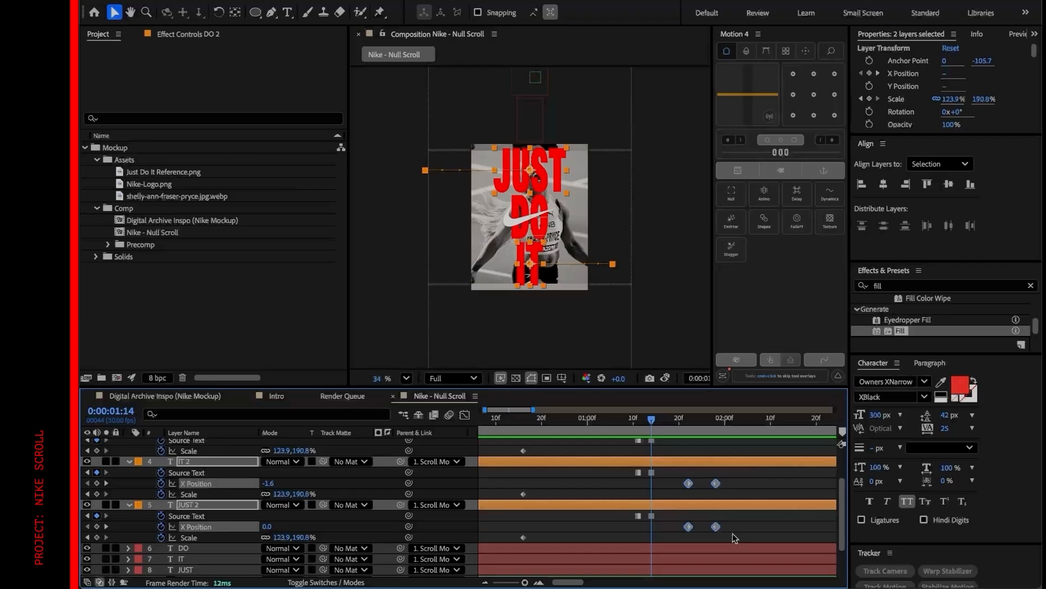
{"action": "key", "text": "F9"}
Move the second X Position keyframes of IT 2 and JUST 2 later in time.
{"action": "key", "text": "space"}
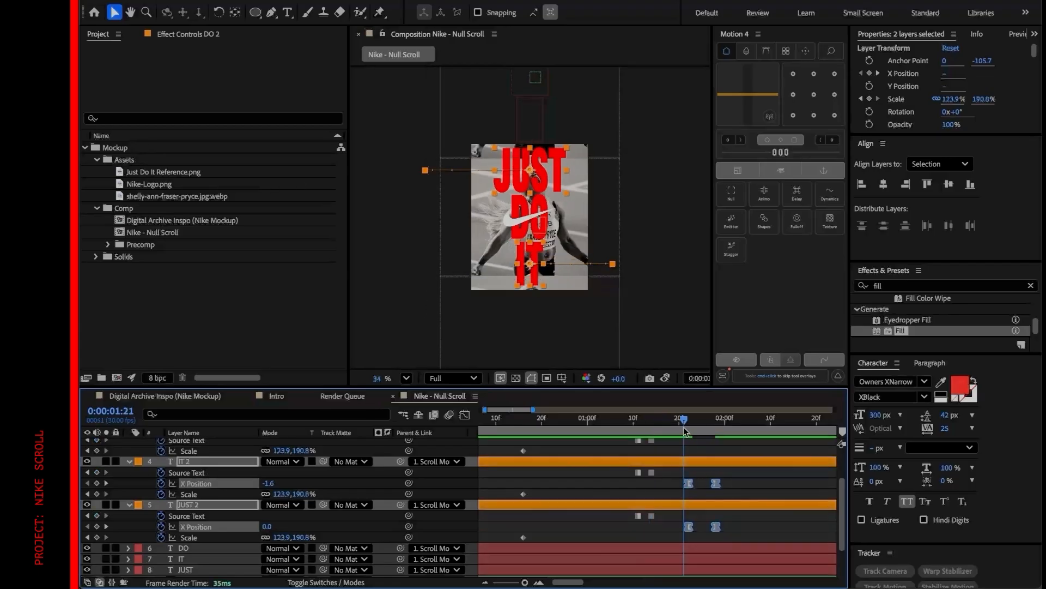
{"action": "left_click", "coordinate": [698, 425]}
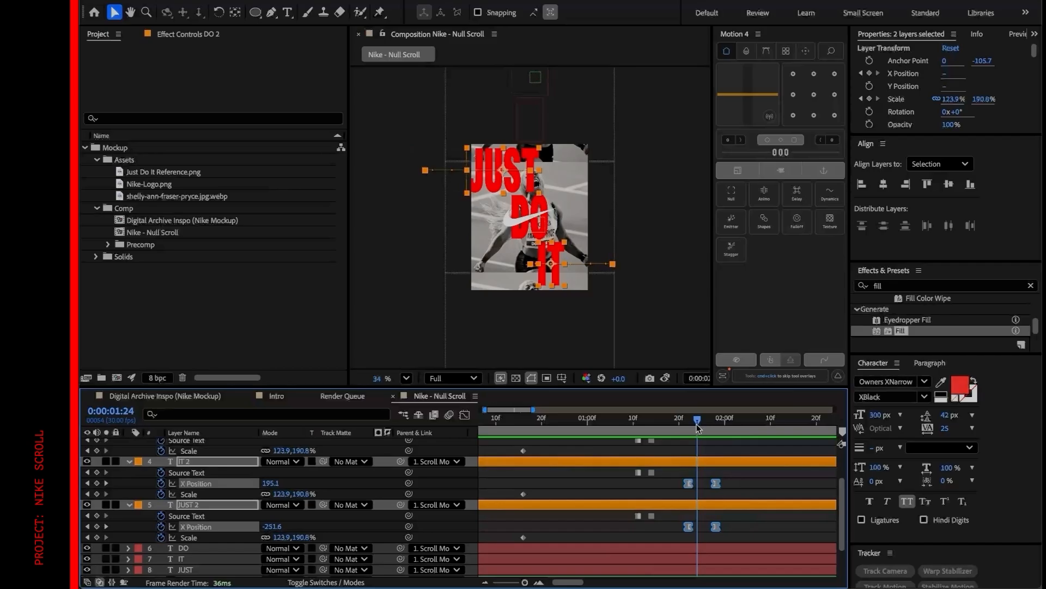
{"action": "left_click_drag", "start_coordinate": [736, 476], "coordinate": [729, 526]}
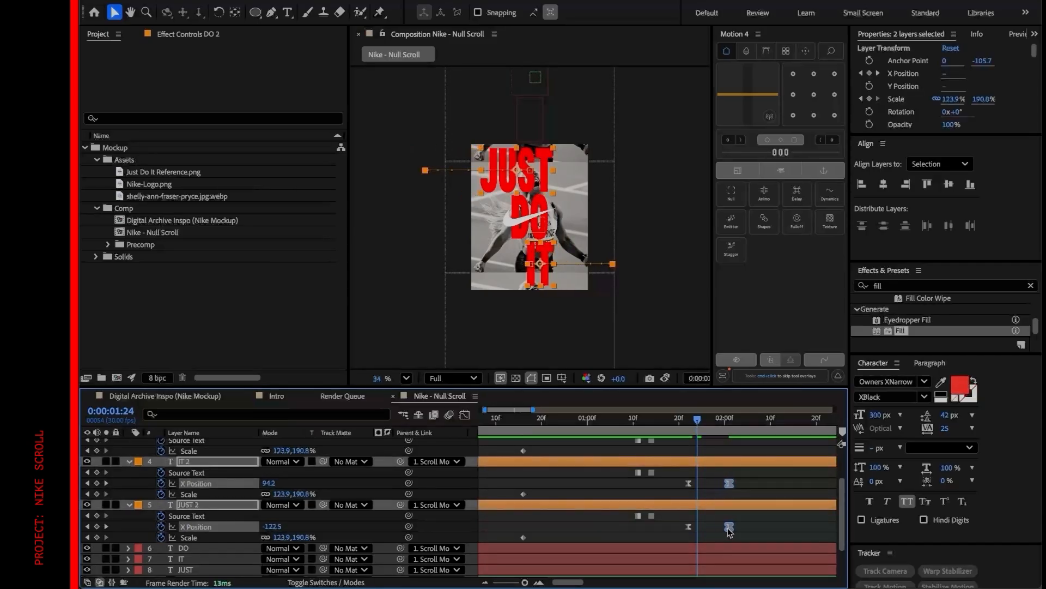
{"action": "left_click", "coordinate": [757, 483]}
Preview the sideways text motion around the X Position keyframes.
{"action": "left_click", "coordinate": [681, 426]}
{"action": "key", "text": "space"}
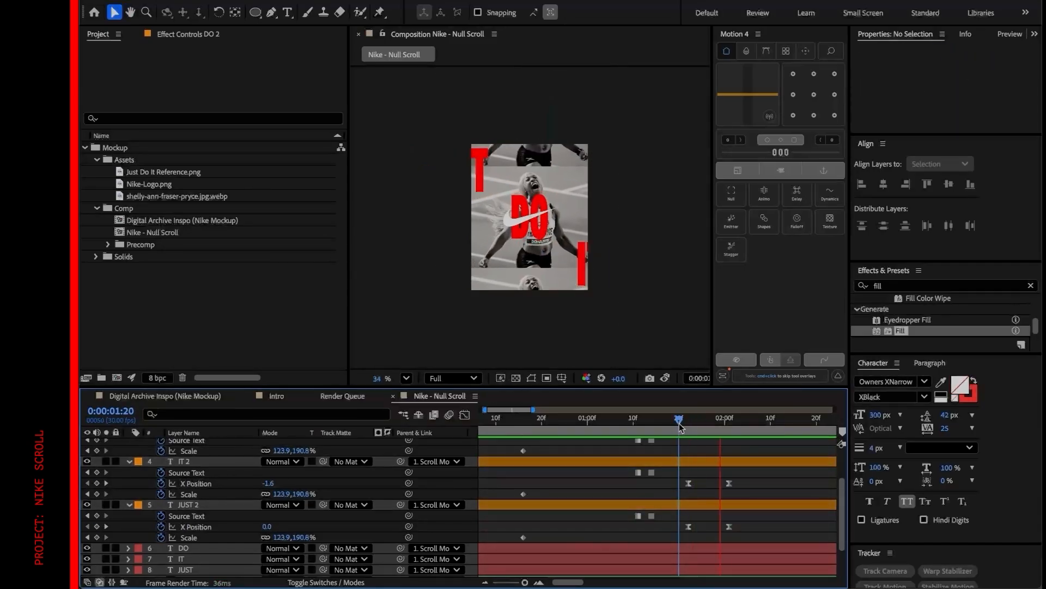
{"action": "key", "text": "space"}
{"action": "left_click", "coordinate": [717, 427]}
{"action": "left_click_drag", "start_coordinate": [716, 427], "coordinate": [683, 426]}
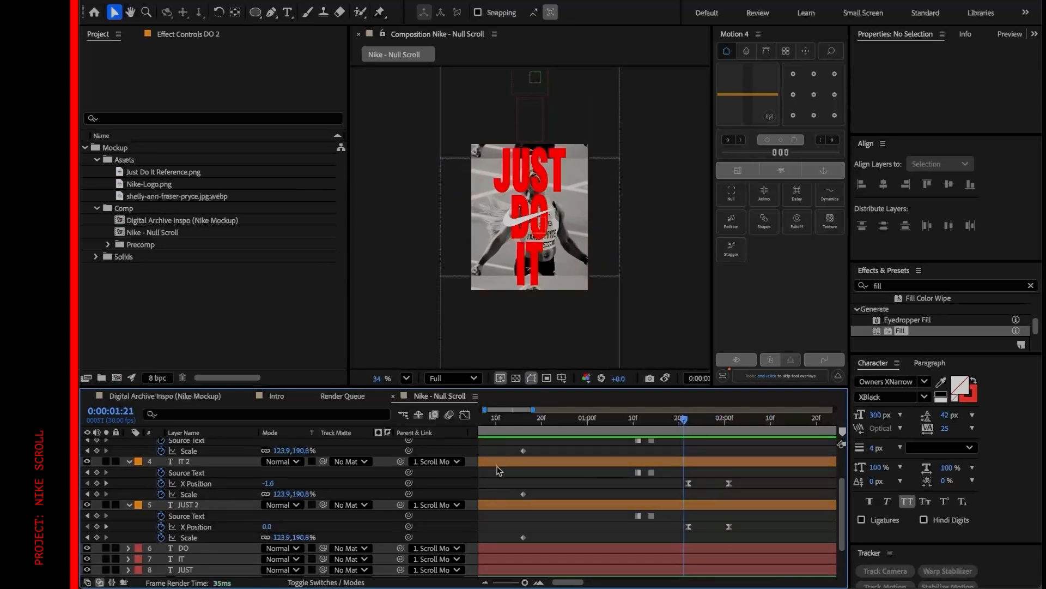
Inspect the IT 2 X Position keyframes and speed graph in the Digital Archive Inspo reference composition.
{"action": "left_click", "coordinate": [172, 396]}
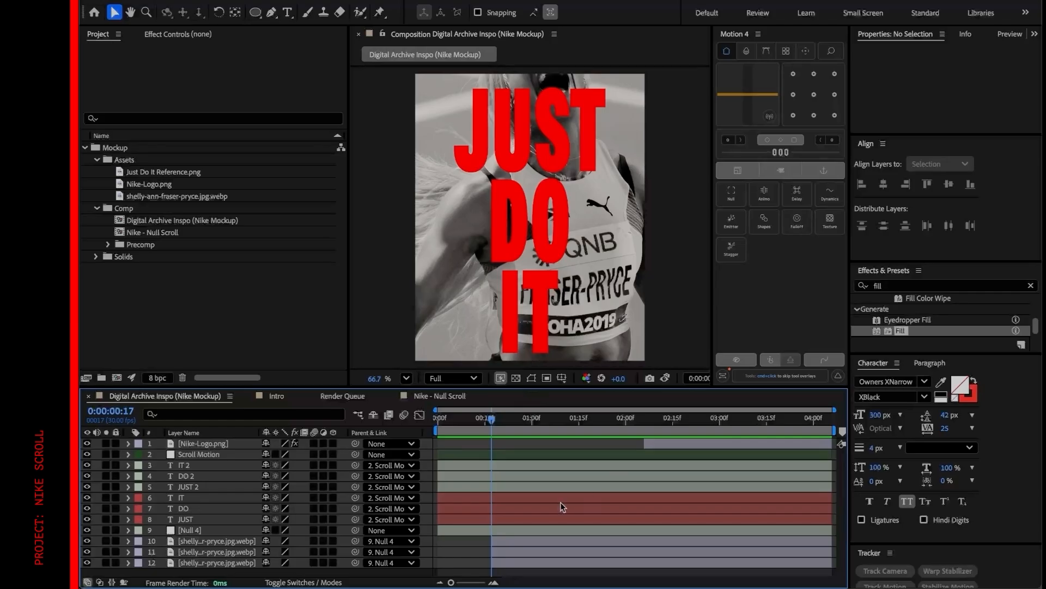
{"action": "left_click", "coordinate": [543, 490]}
{"action": "left_click", "coordinate": [544, 468], "text": "shift"}
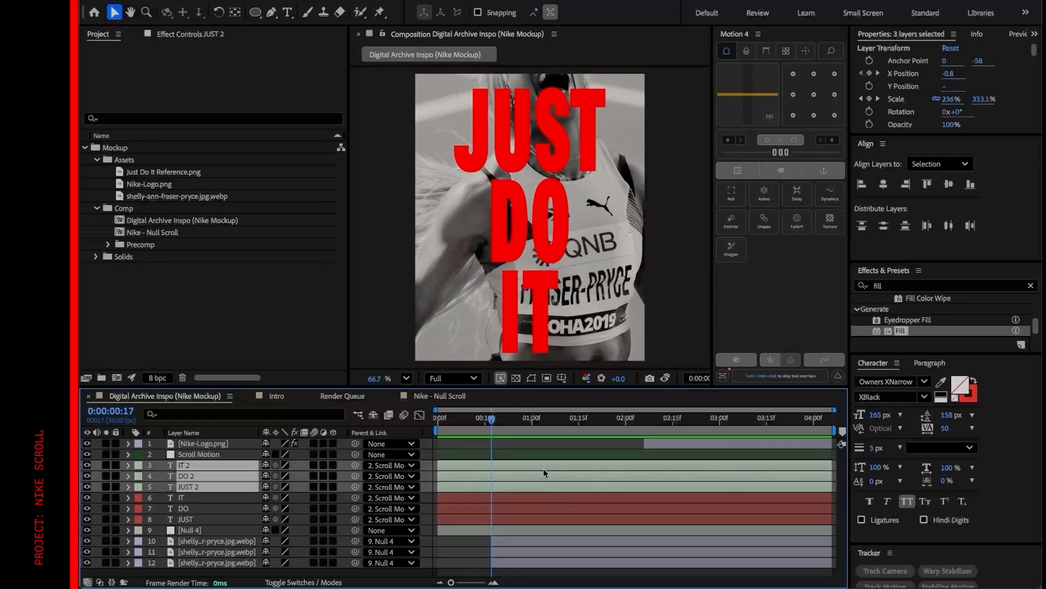
{"action": "key", "text": "u"}
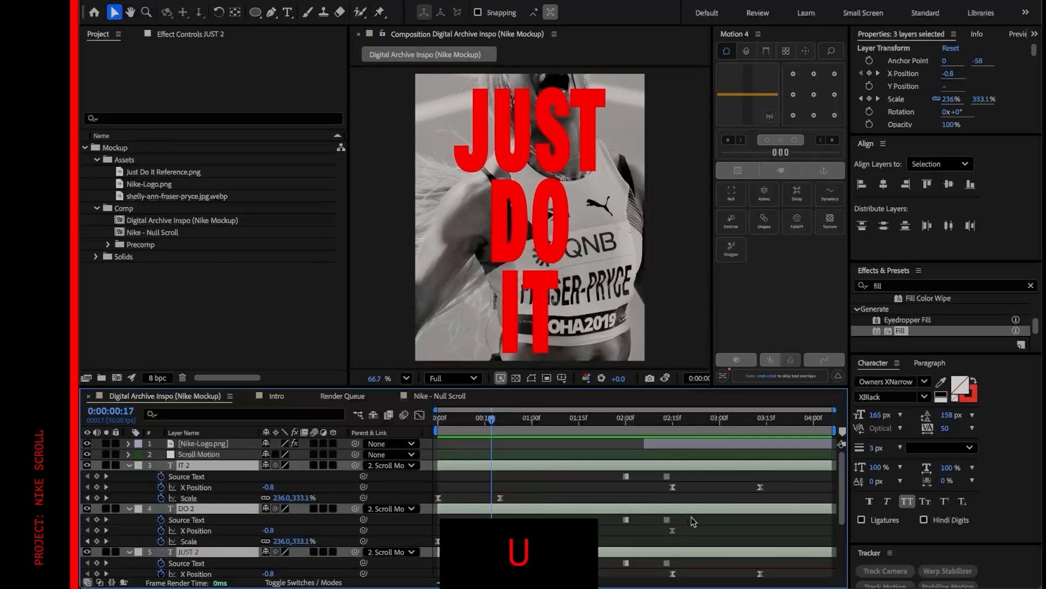
{"action": "scroll", "coordinate": [691, 517], "scroll_direction": "down", "scroll_amount": 1}
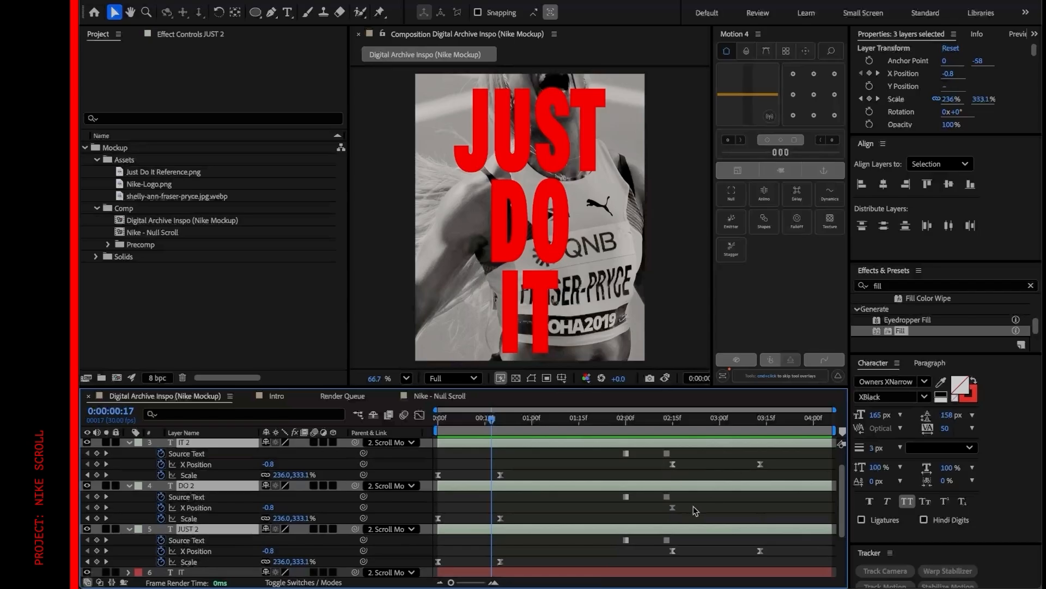
{"action": "scroll", "coordinate": [695, 505], "scroll_direction": "down", "scroll_amount": 1}
{"action": "left_click_drag", "start_coordinate": [665, 456], "coordinate": [777, 464]}
{"action": "left_click", "coordinate": [669, 429]}
{"action": "mouse_move", "coordinate": [670, 430]}
{"action": "left_mouse_down"}
{"action": "mouse_move", "coordinate": [722, 426]}
{"action": "mouse_move", "coordinate": [685, 427]}
{"action": "left_mouse_up"}
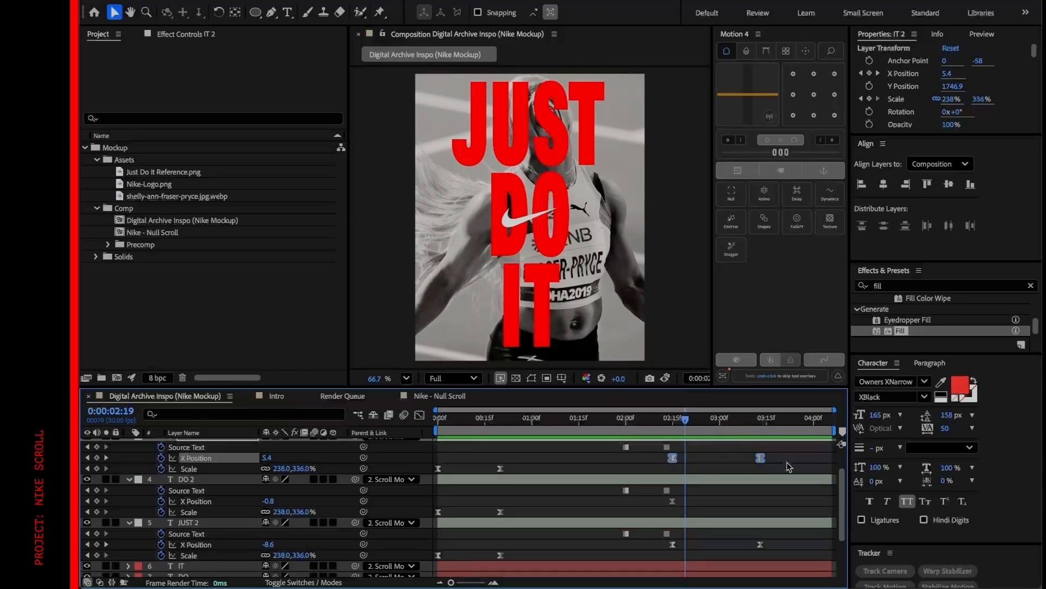
{"action": "left_click", "coordinate": [418, 416]}
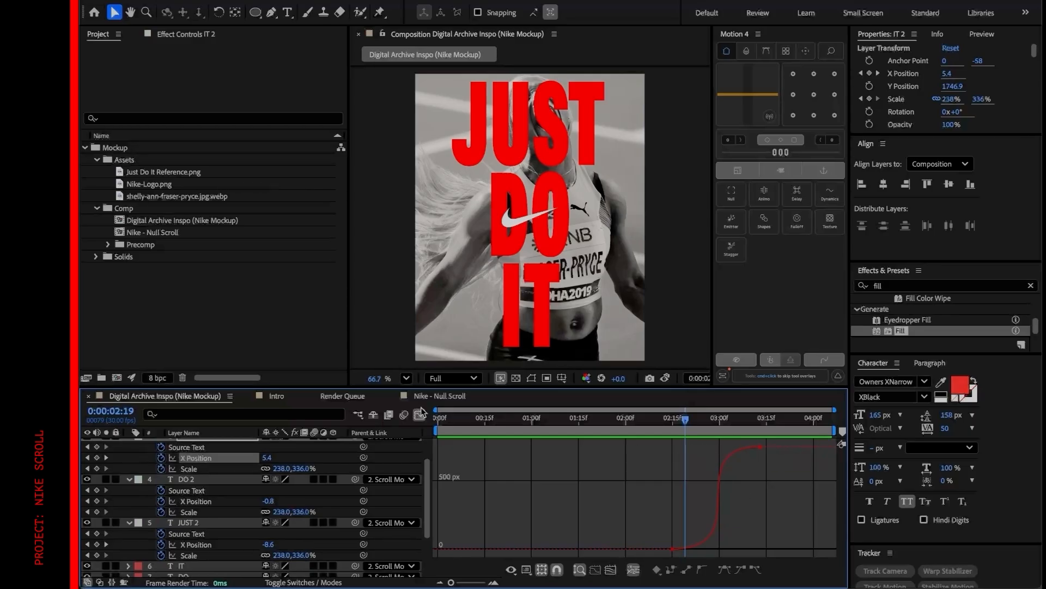
In the Nike - Null Scroll graph editor, extend the outgoing ease handle of the first X Position keyframes of IT 2 and JUST 2.
{"action": "left_click", "coordinate": [436, 396]}
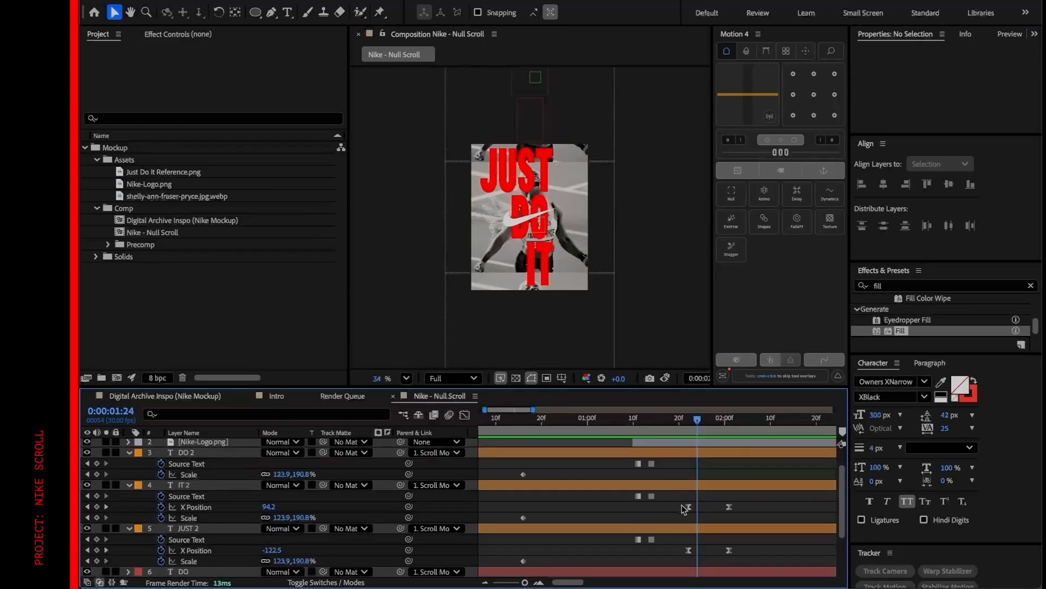
{"action": "left_click_drag", "start_coordinate": [680, 499], "coordinate": [695, 557]}
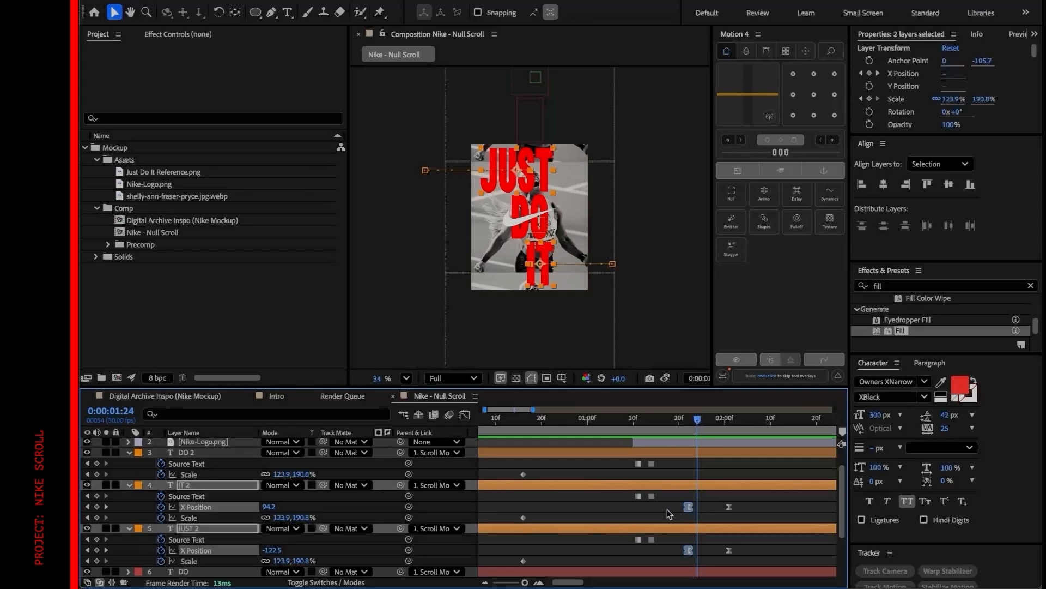
{"action": "left_click", "coordinate": [464, 414]}
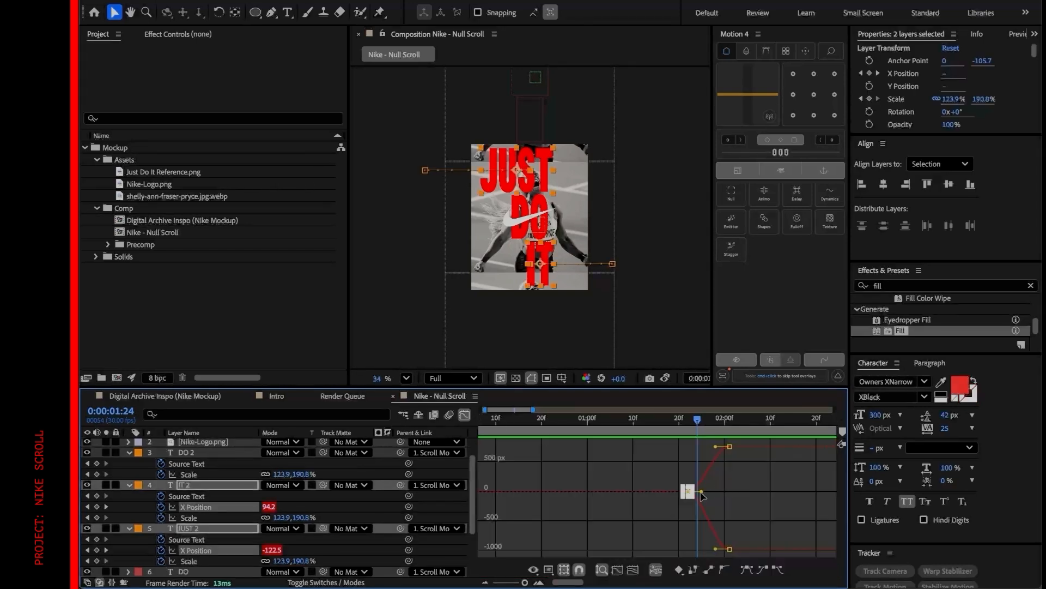
{"action": "left_click_drag", "start_coordinate": [702, 492], "coordinate": [722, 492]}
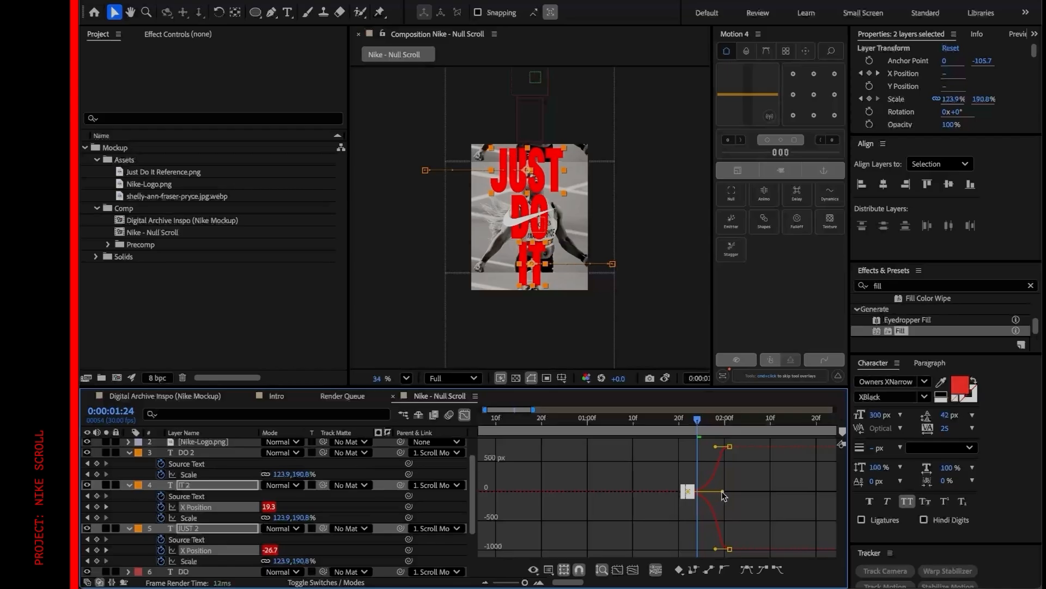
Extend the incoming ease handles of the second X Position keyframes of IT 2 and JUST 2 for a sharper curve.
{"action": "left_click", "coordinate": [728, 447]}
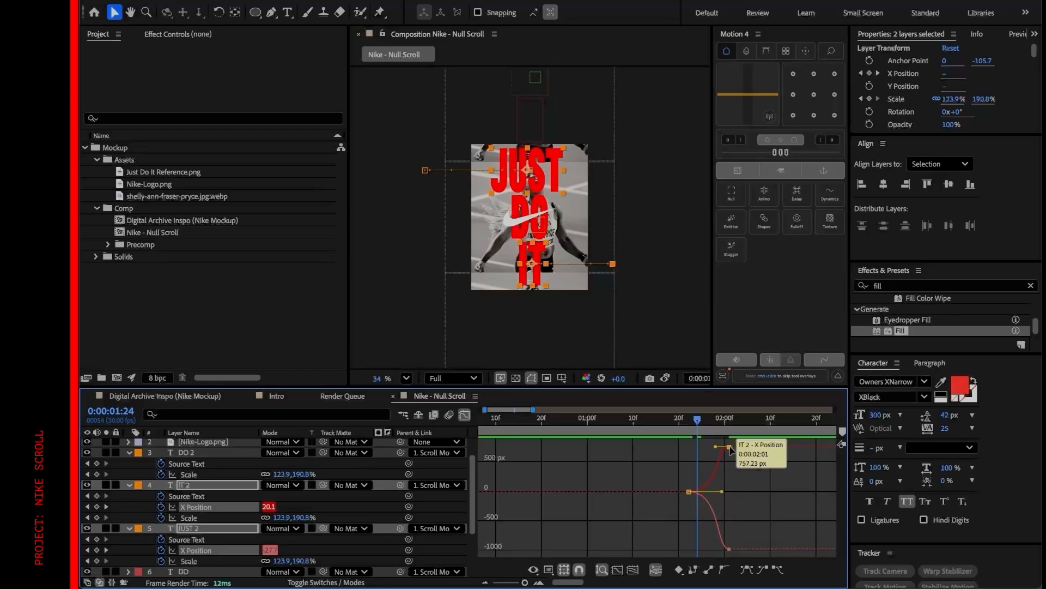
{"action": "left_click", "coordinate": [730, 548], "text": "shift"}
{"action": "left_click_drag", "start_coordinate": [716, 551], "coordinate": [697, 552]}
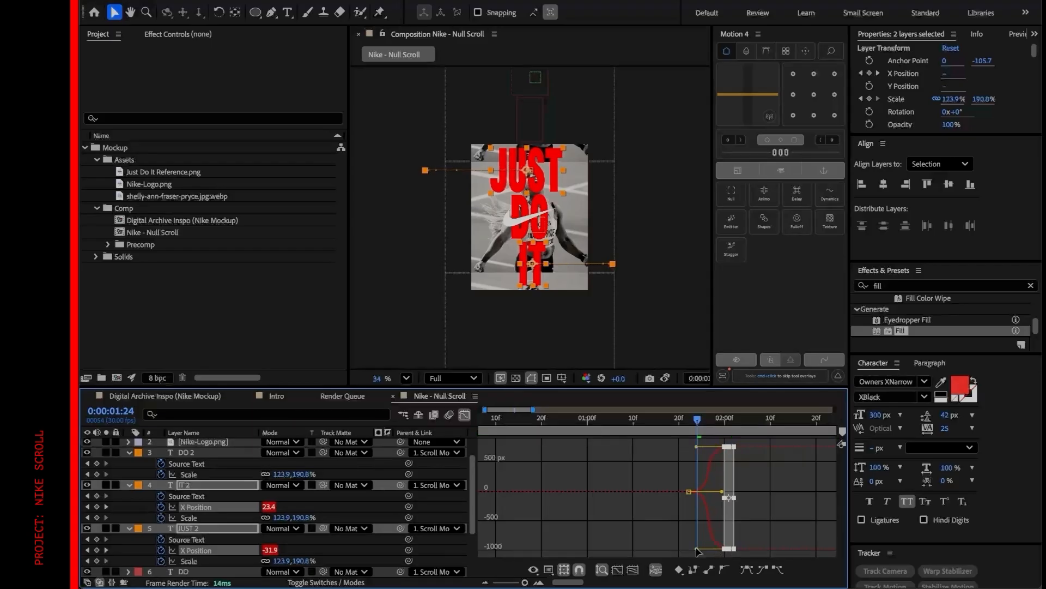
Preview the refined sideways motion of the IT 2 and JUST 2 text.
{"action": "left_click", "coordinate": [672, 429]}
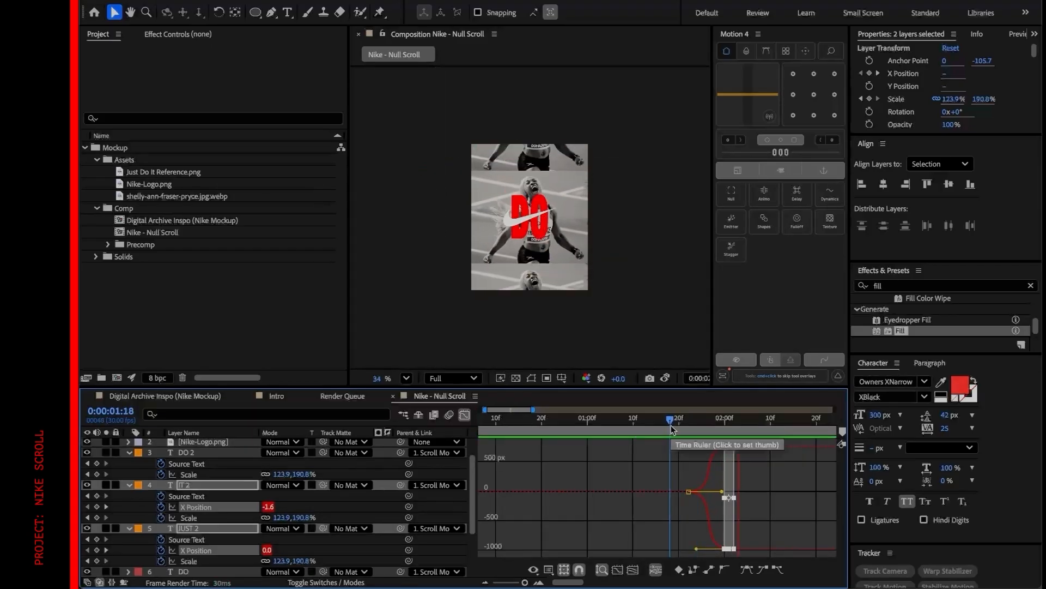
{"action": "key", "text": "space"}
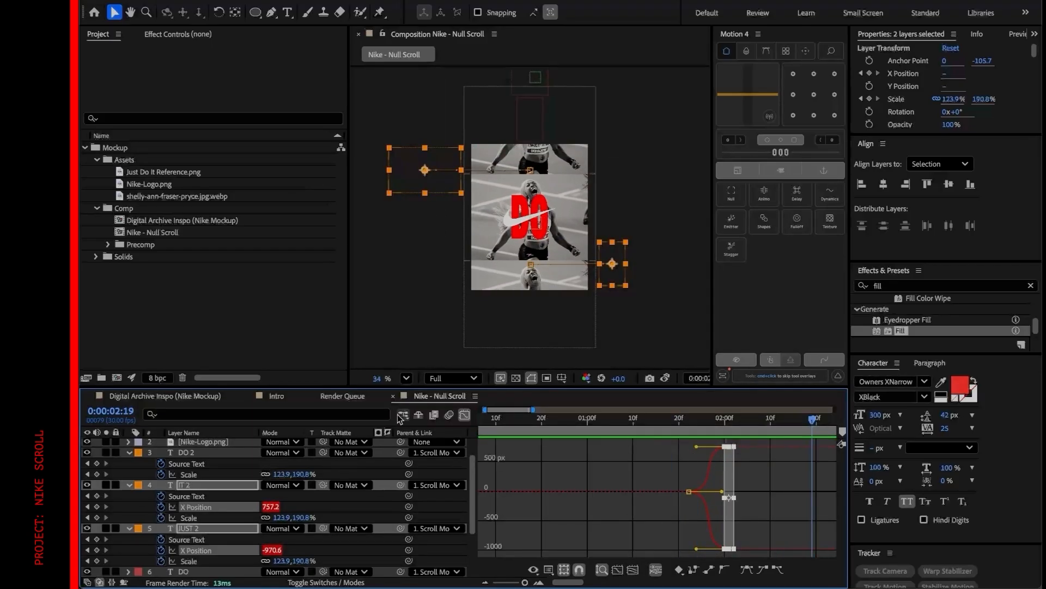
{"action": "left_click", "coordinate": [465, 415]}
{"action": "left_click", "coordinate": [762, 498]}
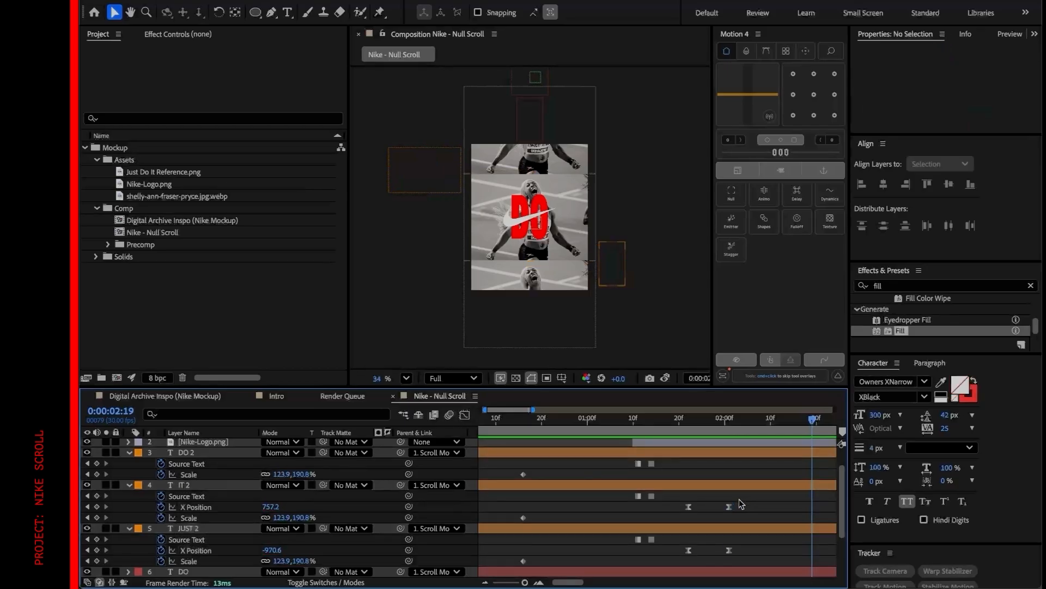
{"action": "left_click_drag", "start_coordinate": [754, 502], "coordinate": [755, 555]}
{"action": "left_click", "coordinate": [661, 423]}
{"action": "key", "text": "space"}
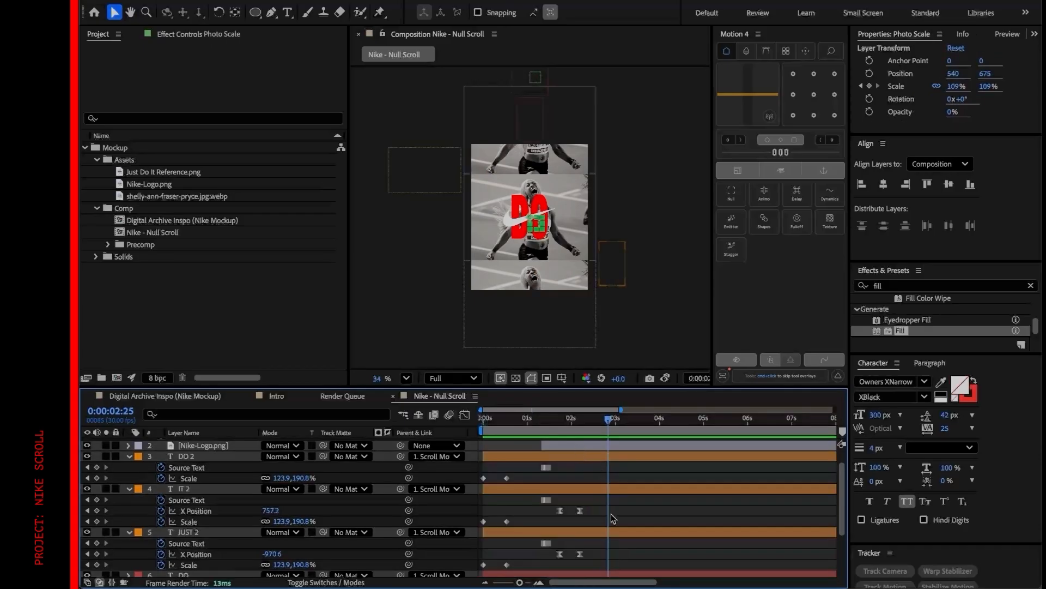
Examine the Null 4 Scale keyframes and value curve in the Digital Archive Inspo reference composition's graph editor.
{"action": "scroll", "coordinate": [610, 513], "scroll_direction": "down", "scroll_amount": 5}
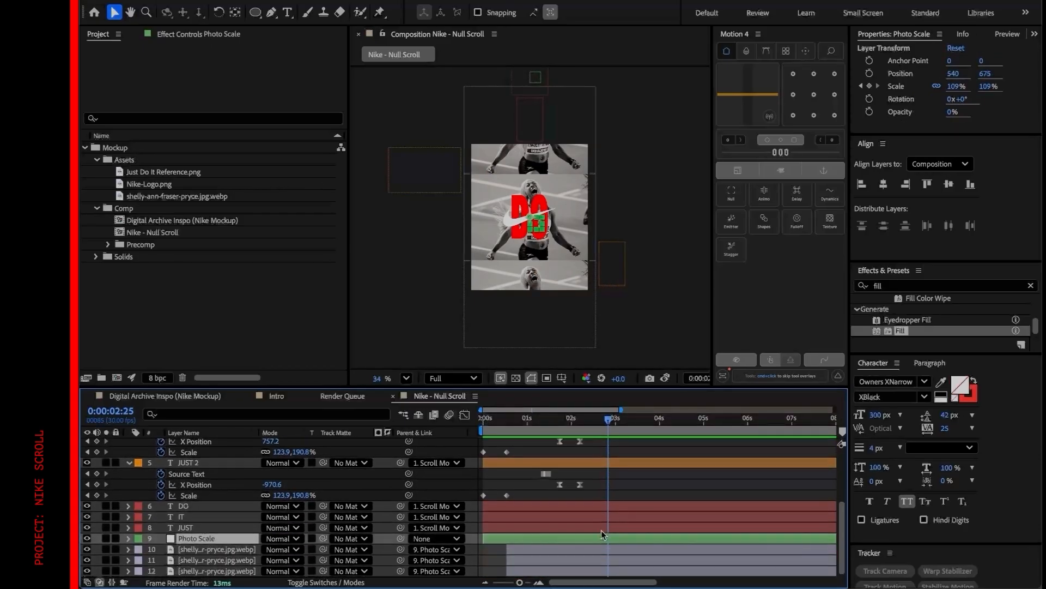
{"action": "left_click", "coordinate": [174, 397]}
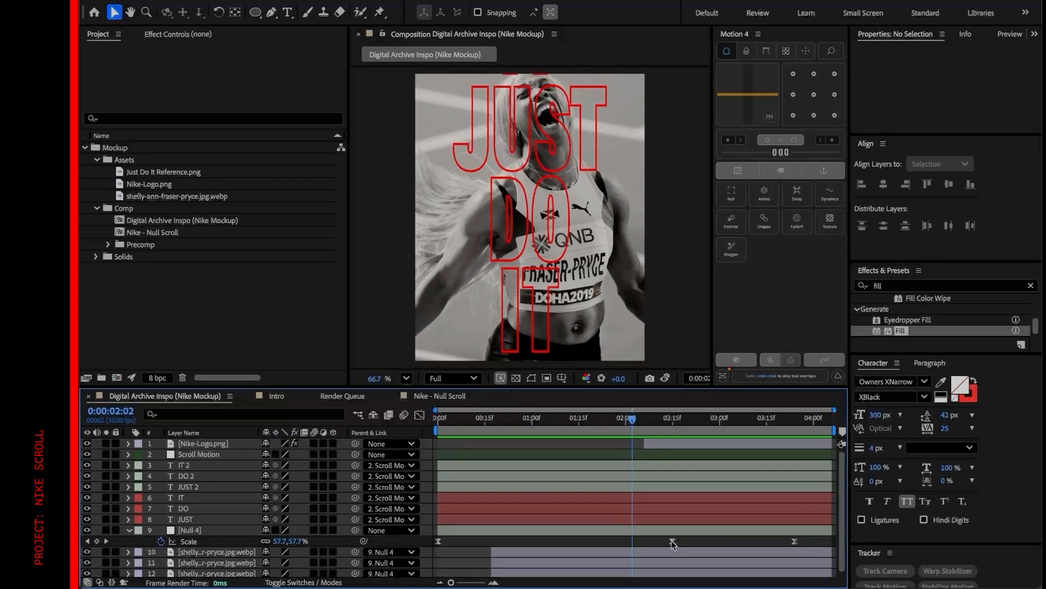
{"action": "left_click", "coordinate": [672, 540]}
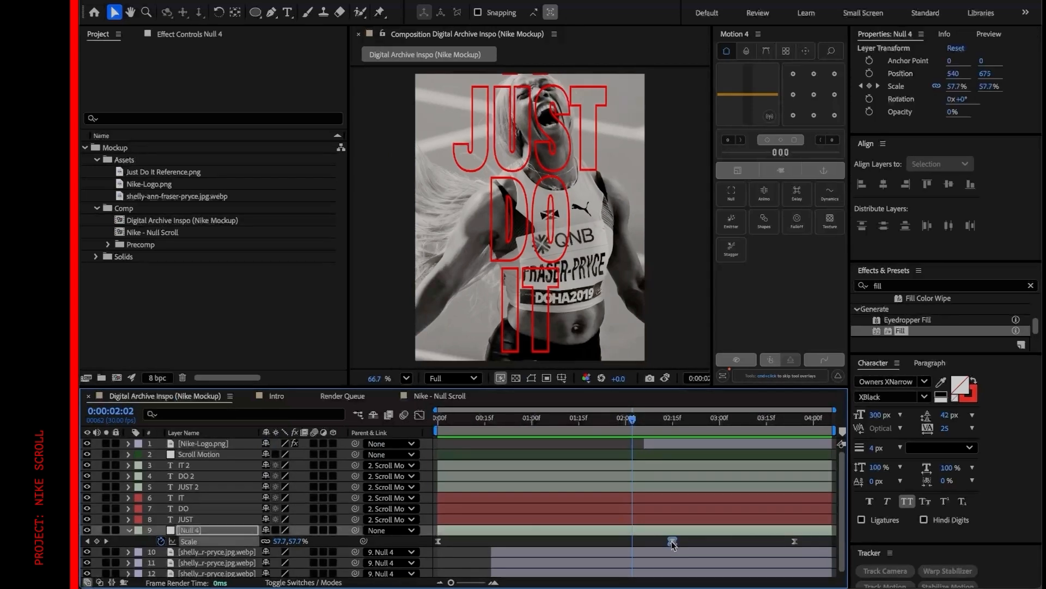
{"action": "left_click", "coordinate": [419, 416]}
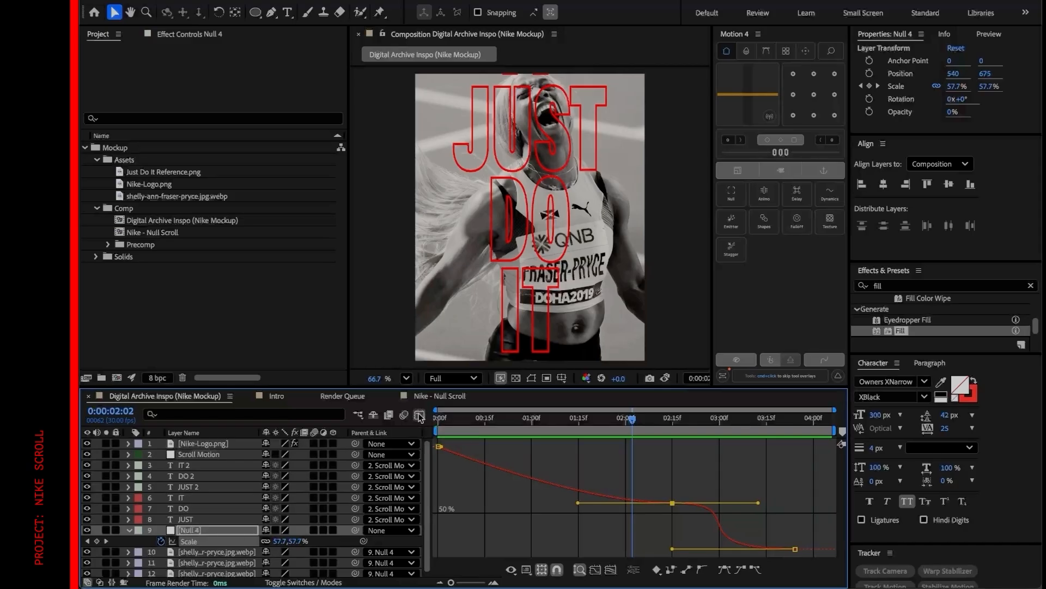
Apply Easy Ease to the Photo Scale layer's Scale keyframes in the Nike - Null Scroll composition.
{"action": "key", "text": "shift+F3"}
{"action": "key", "text": "u"}
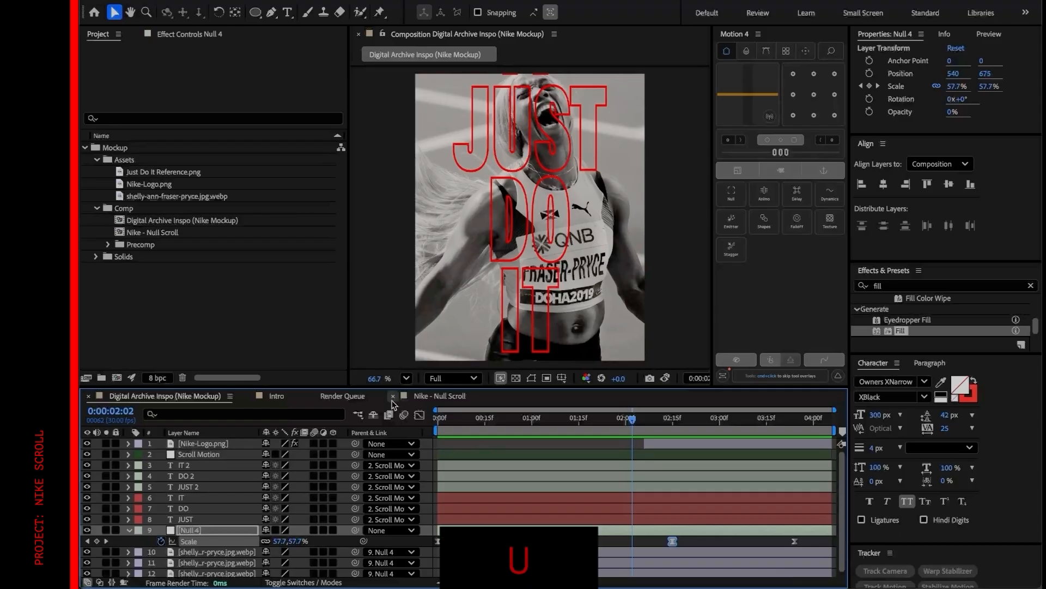
{"action": "left_click", "coordinate": [436, 398]}
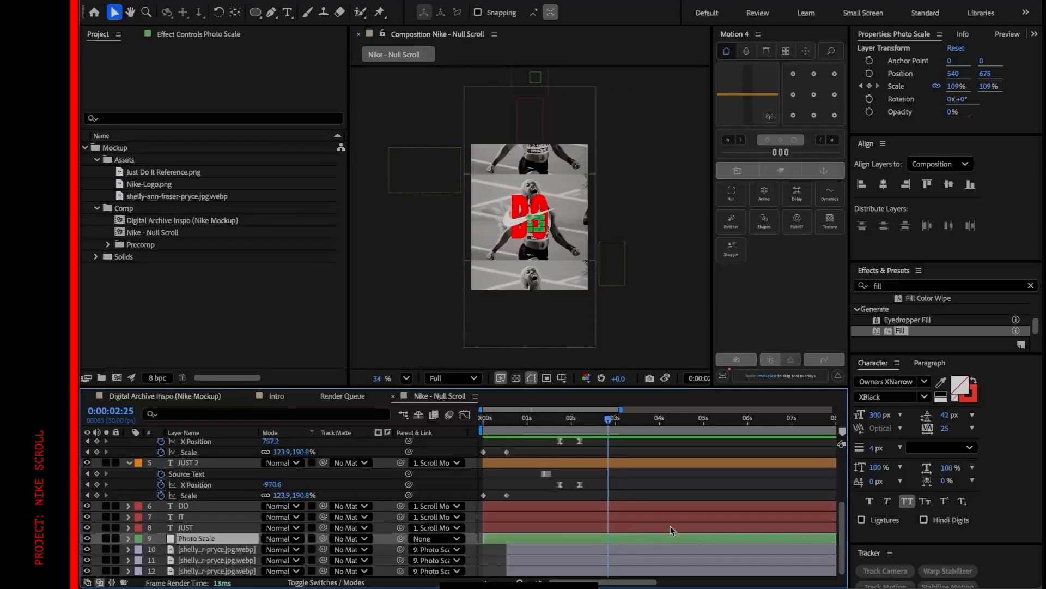
{"action": "left_click", "coordinate": [603, 421]}
{"action": "left_click_drag", "start_coordinate": [602, 420], "coordinate": [526, 422]}
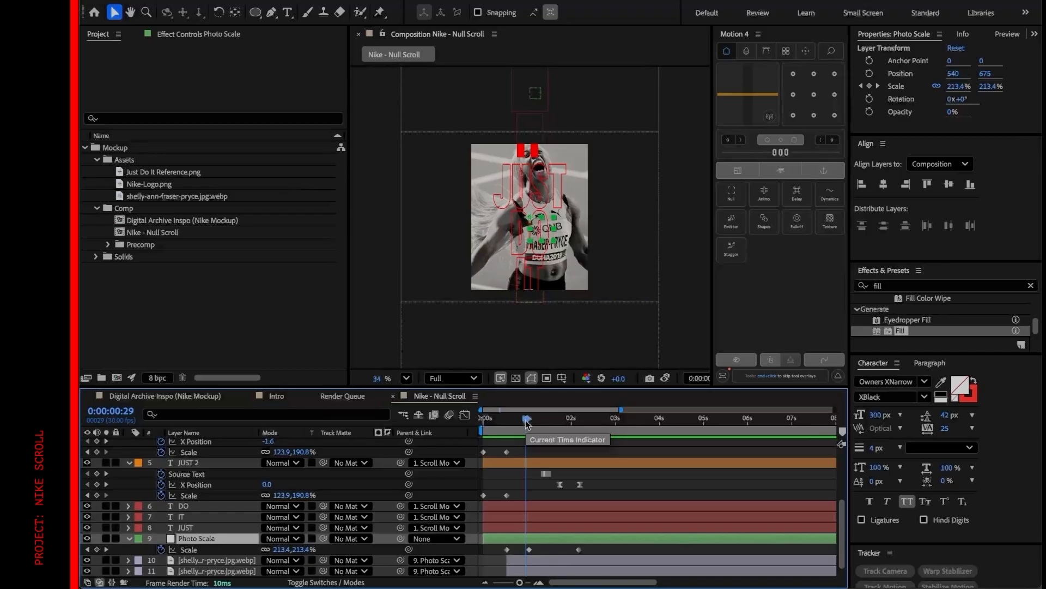
{"action": "key", "text": "equal"}
{"action": "key", "text": "equal"}
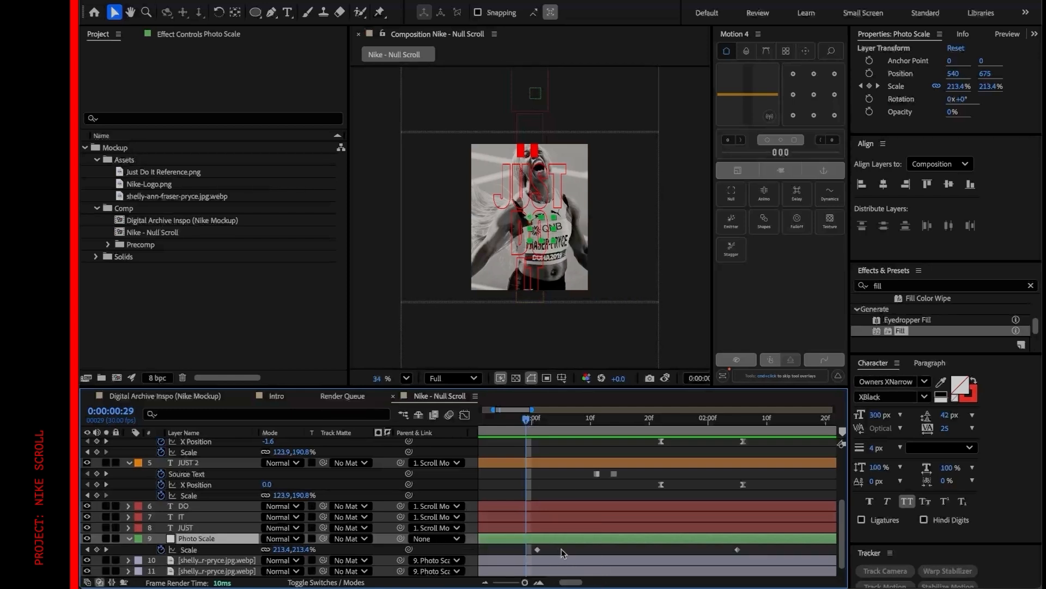
{"action": "key", "text": "h"}
{"action": "left_click_drag", "start_coordinate": [533, 481], "coordinate": [607, 486]}
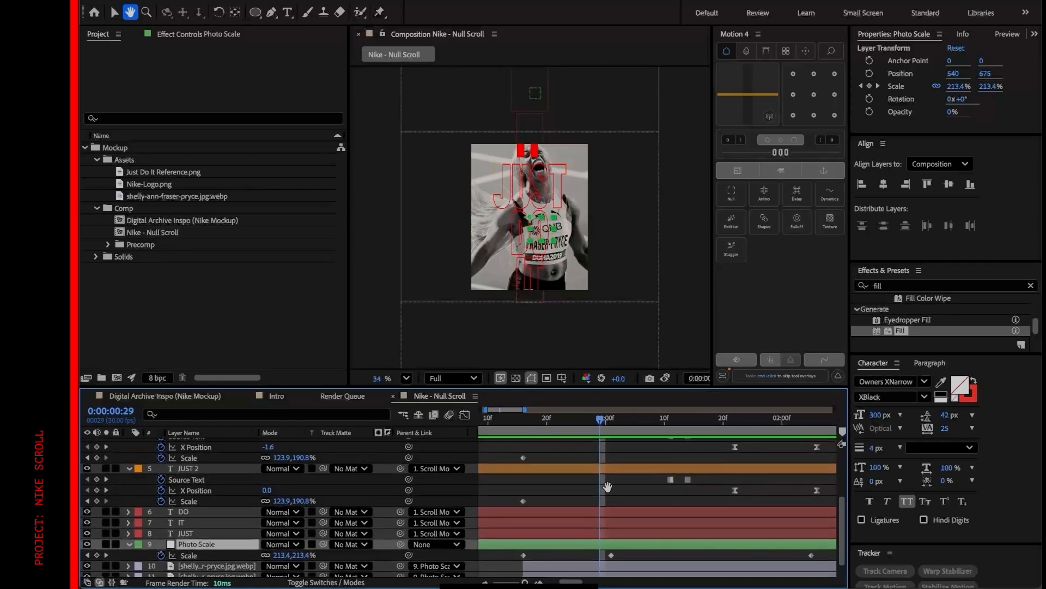
{"action": "key", "text": "v"}
{"action": "left_click_drag", "start_coordinate": [513, 554], "coordinate": [825, 568]}
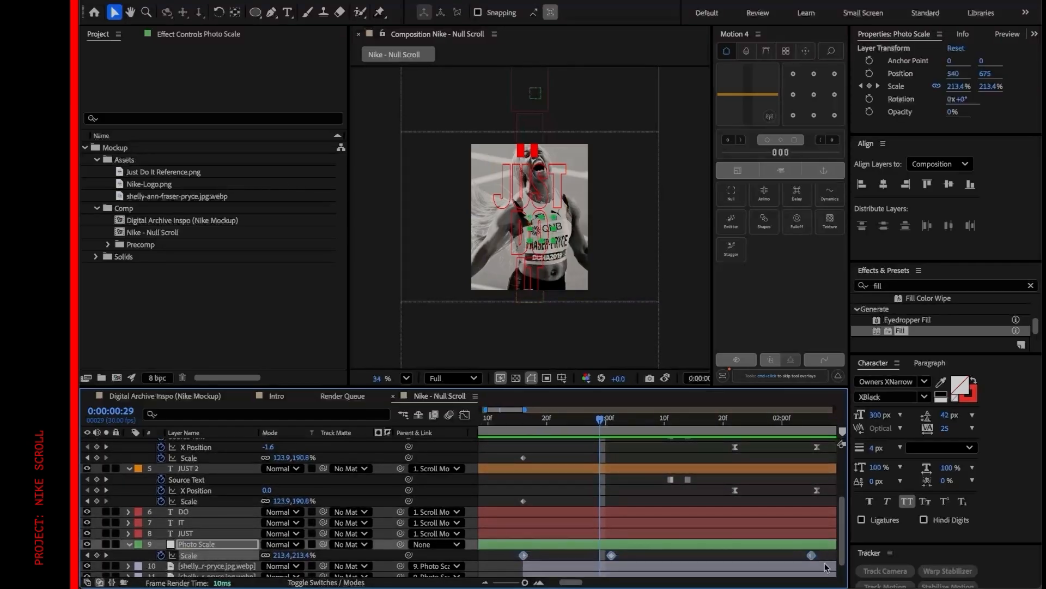
{"action": "key", "text": "F9"}
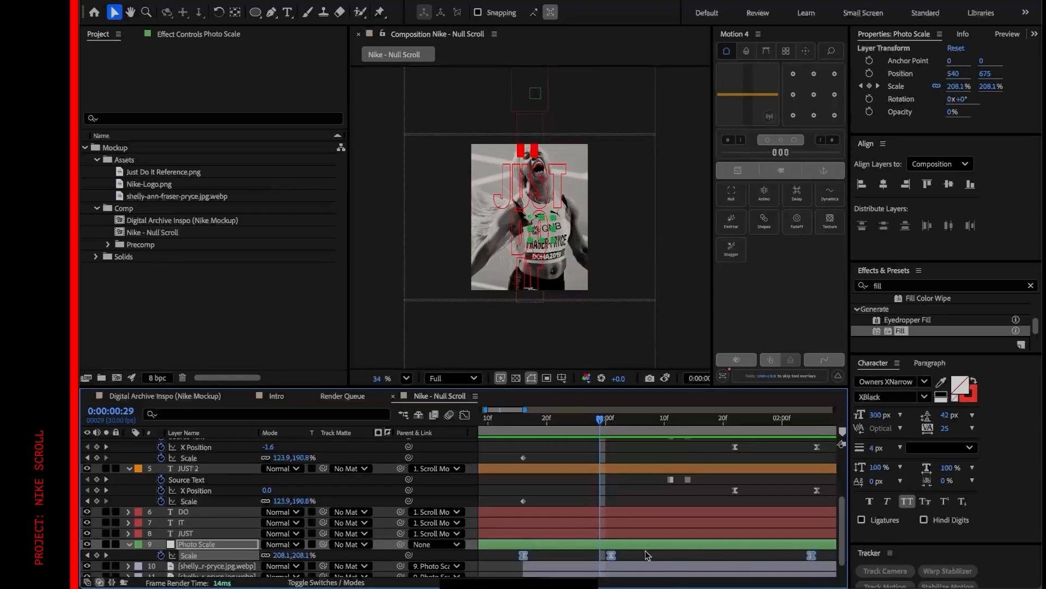
In the graph editor, lengthen the ease handles of the Photo Scale Scale keyframes for a smoother, sharper zoom curve.
{"action": "left_click", "coordinate": [465, 416]}
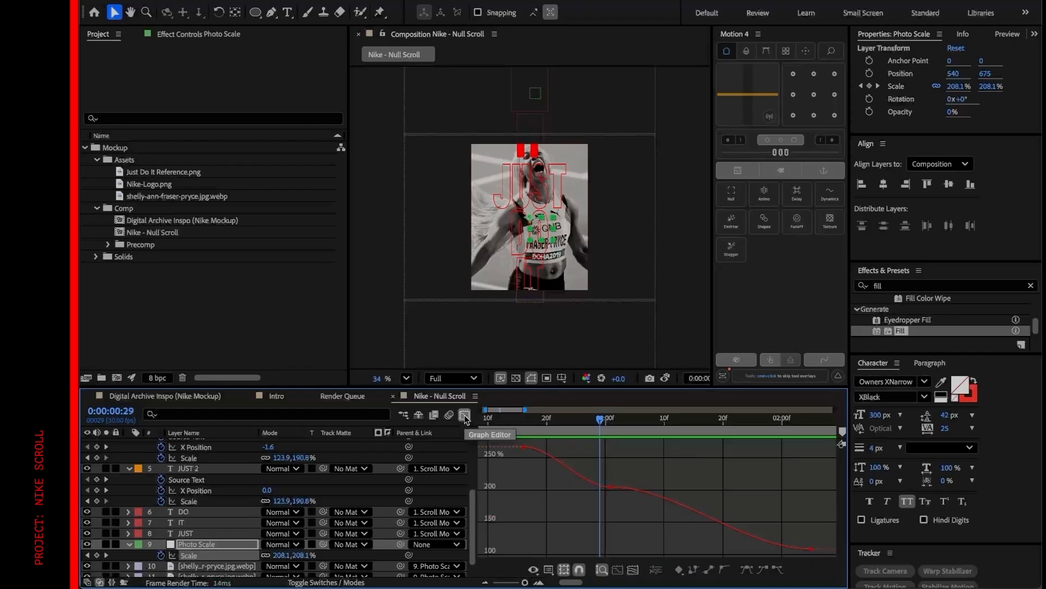
{"action": "left_click", "coordinate": [611, 487]}
{"action": "left_click_drag", "start_coordinate": [582, 486], "coordinate": [554, 487]}
{"action": "left_click_drag", "start_coordinate": [553, 448], "coordinate": [525, 454]}
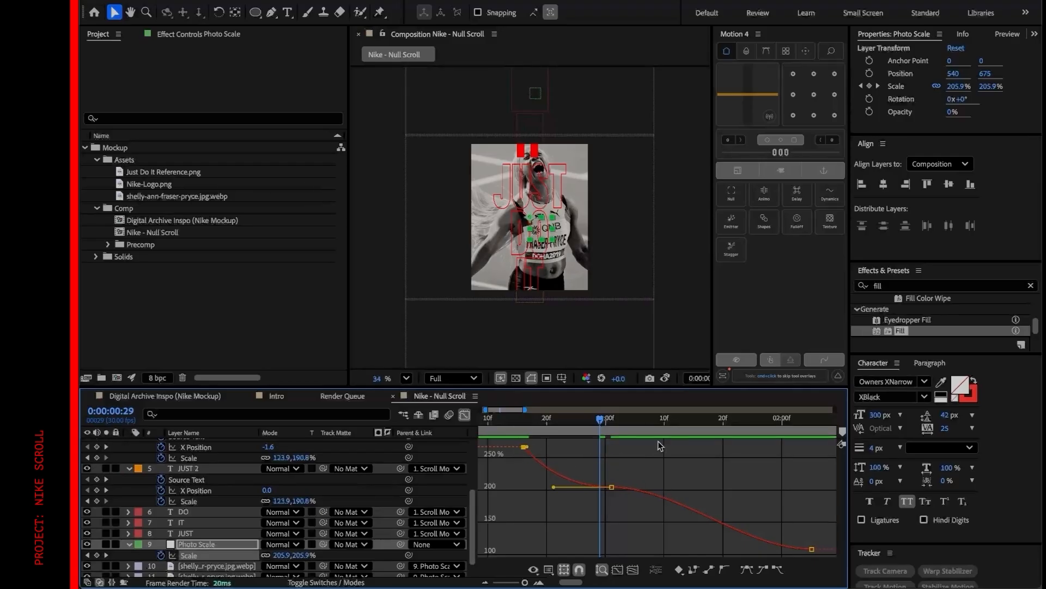
{"action": "left_click_drag", "start_coordinate": [612, 486], "coordinate": [717, 488]}
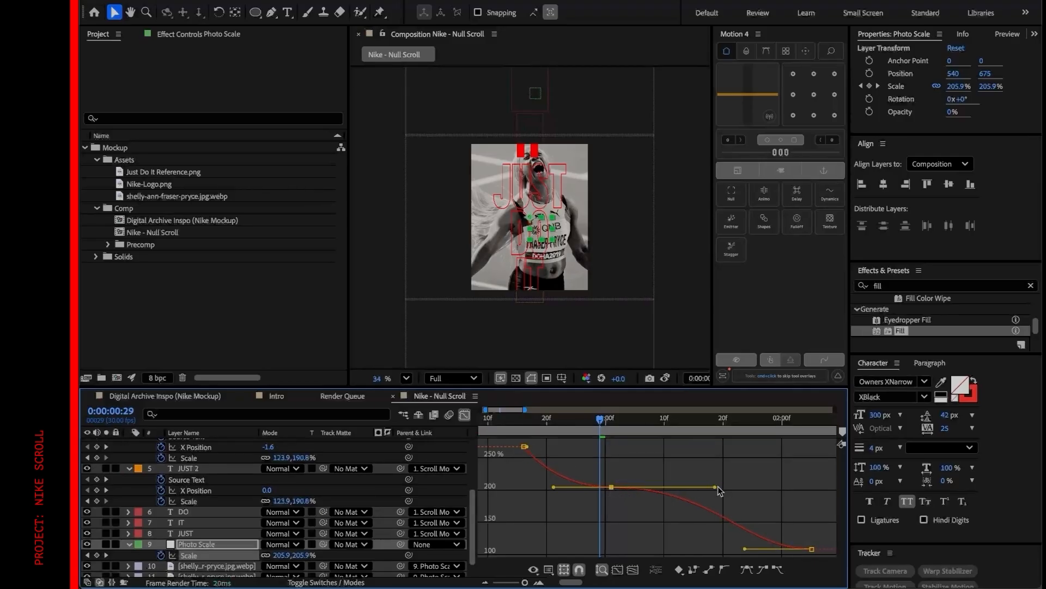
{"action": "left_click_drag", "start_coordinate": [746, 550], "coordinate": [628, 550]}
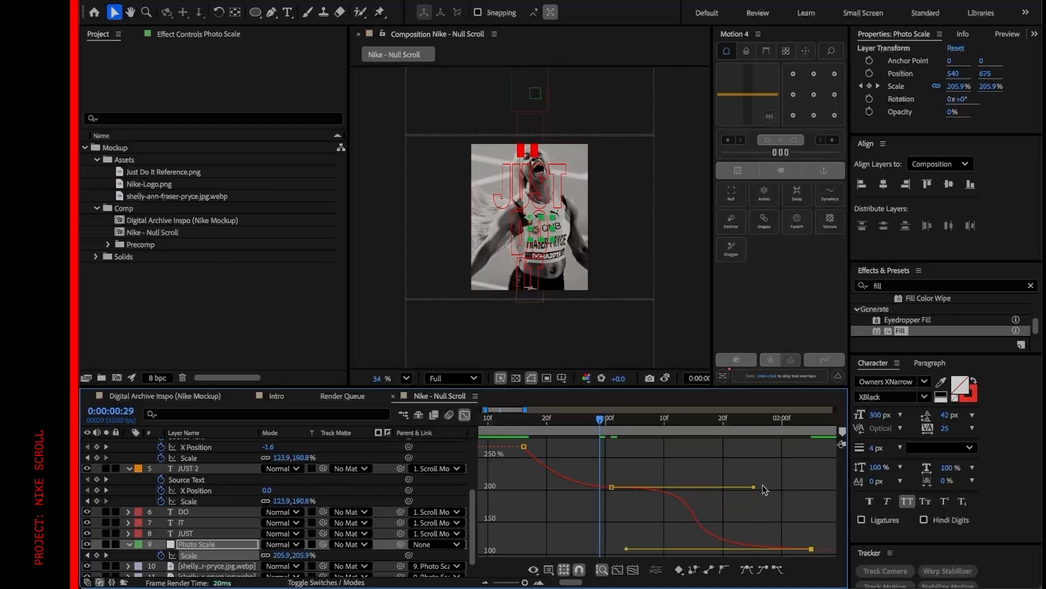
{"action": "left_click_drag", "start_coordinate": [755, 486], "coordinate": [762, 485]}
{"action": "left_click", "coordinate": [466, 417]}
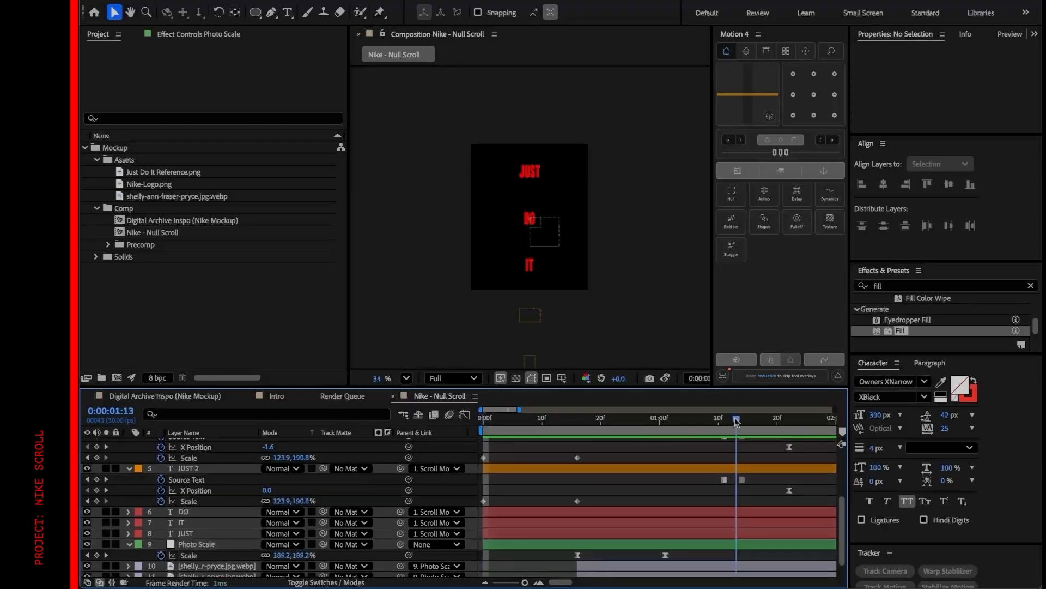
Fit the composition in the viewer and preview the animation from the start.
{"action": "left_click_drag", "start_coordinate": [736, 431], "coordinate": [484, 420]}
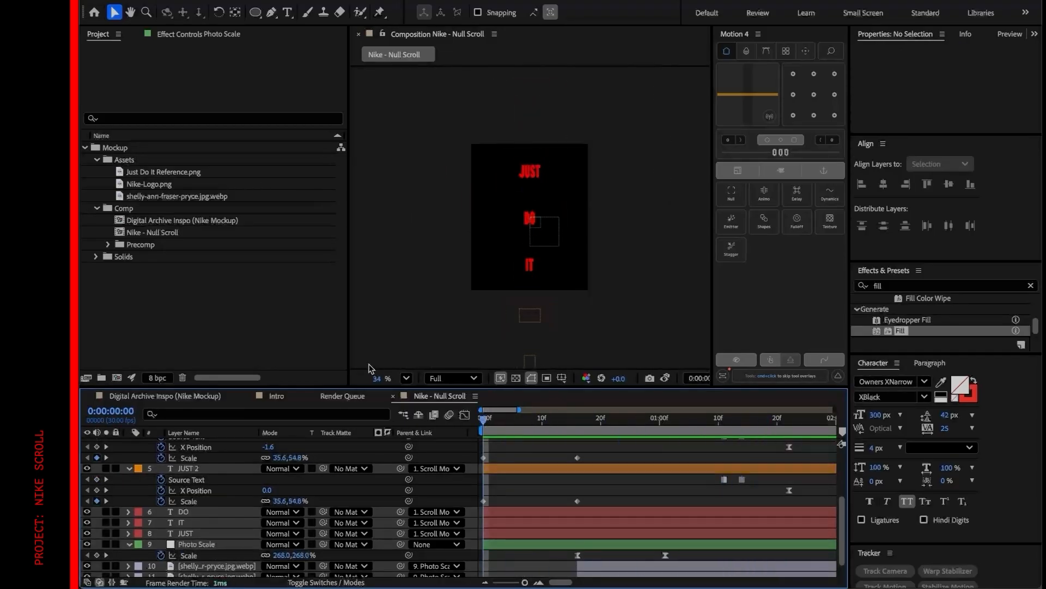
{"action": "left_click", "coordinate": [406, 378]}
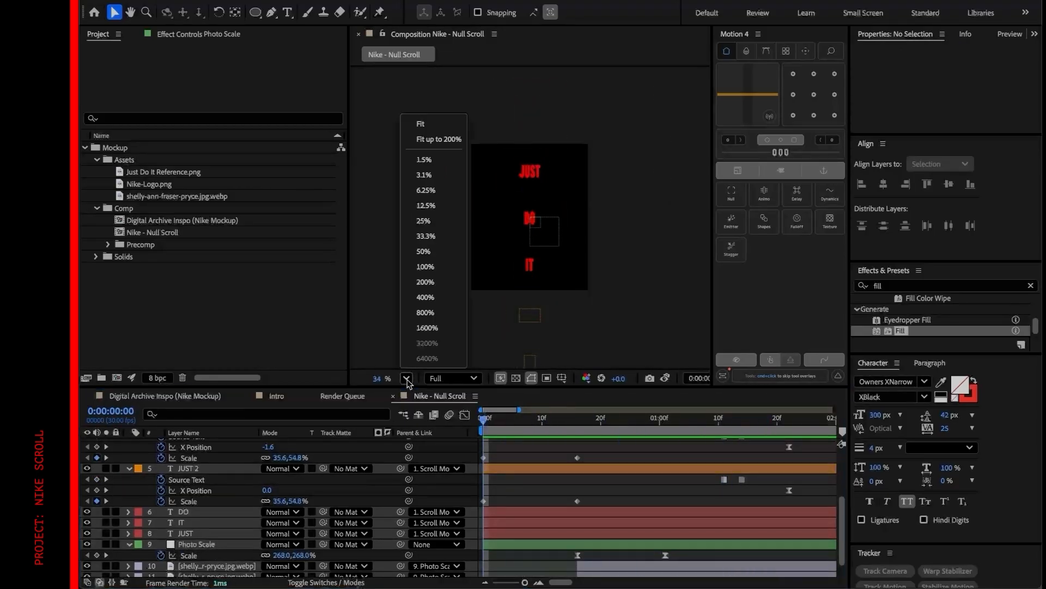
{"action": "left_click", "coordinate": [442, 129]}
{"action": "key", "text": "space"}
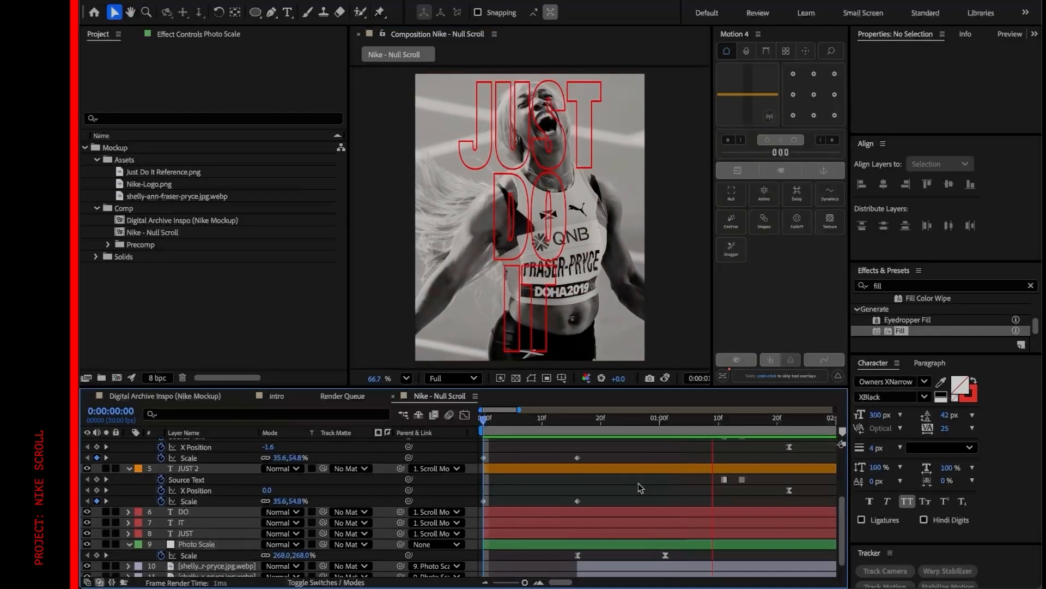